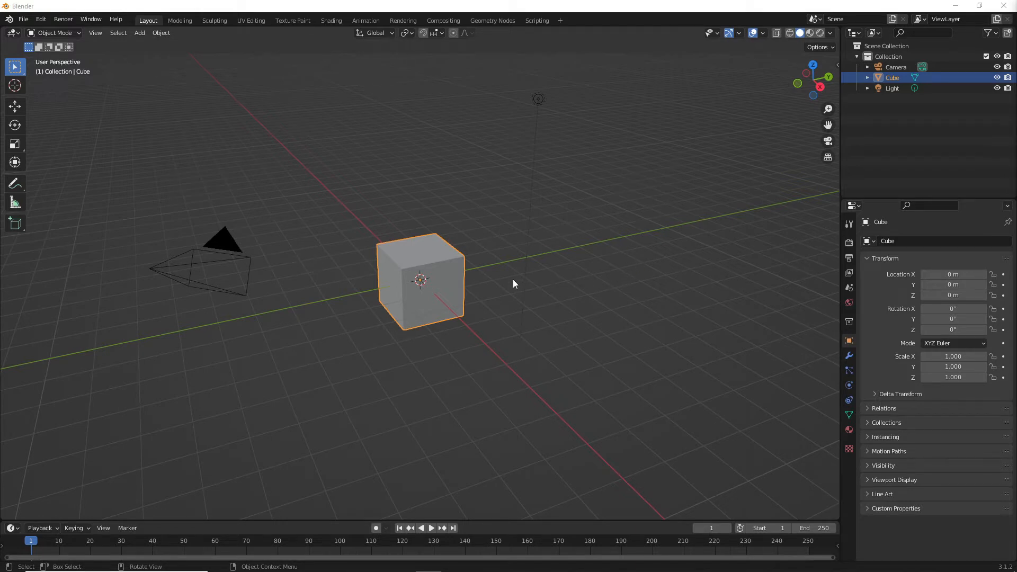
Delete the default camera and light, keeping only the cube in the scene
click(240, 248)
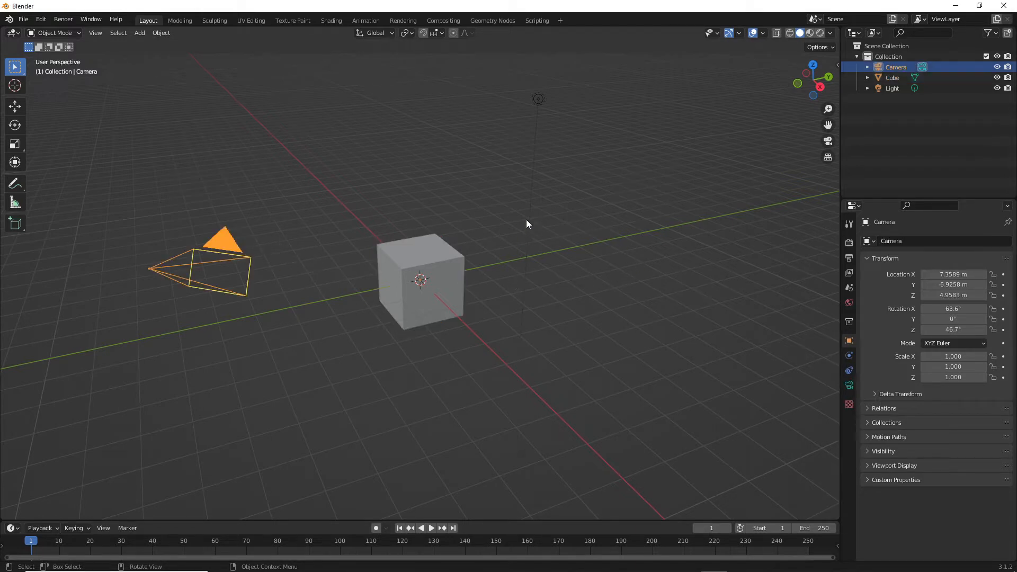
key(Delete)
click(538, 100)
key(Delete)
right_click(521, 267)
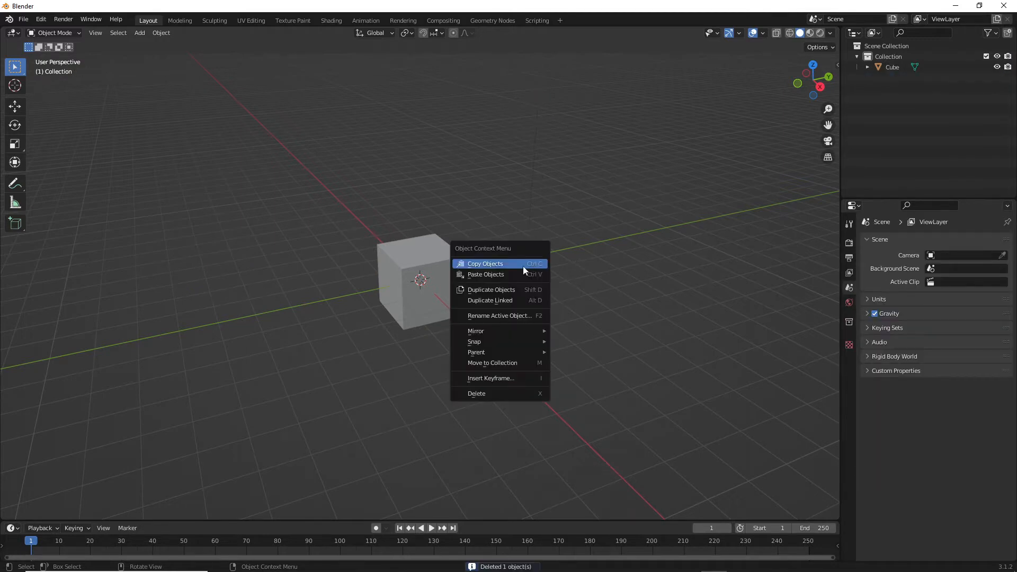
click(482, 266)
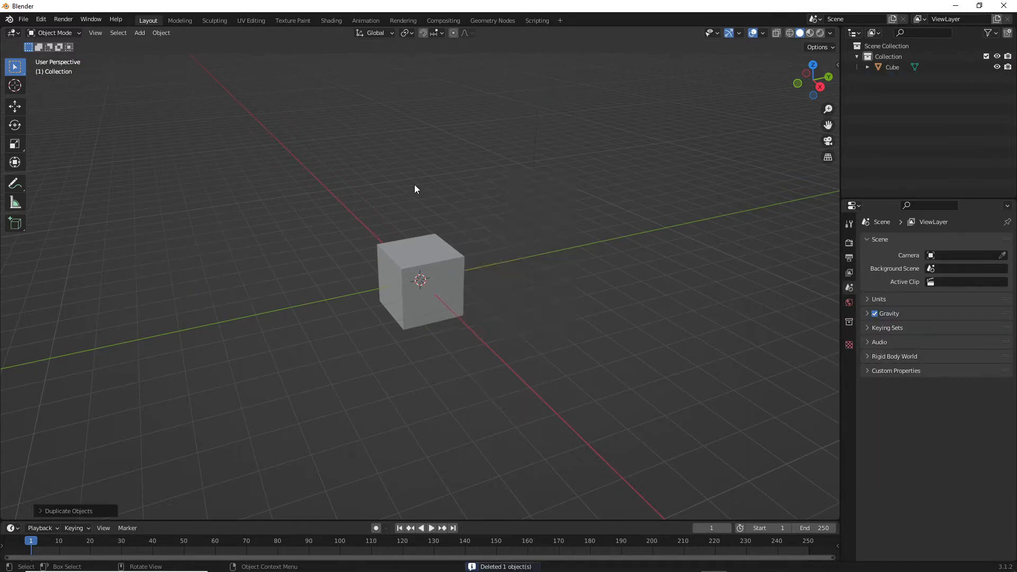
In front view, raise the cube about 1.03 m along the Z axis so its base sits on the ground line
mouse_move(473, 187)
middle_down()
mouse_move(474, 202)
mouse_move(469, 191)
middle_up()
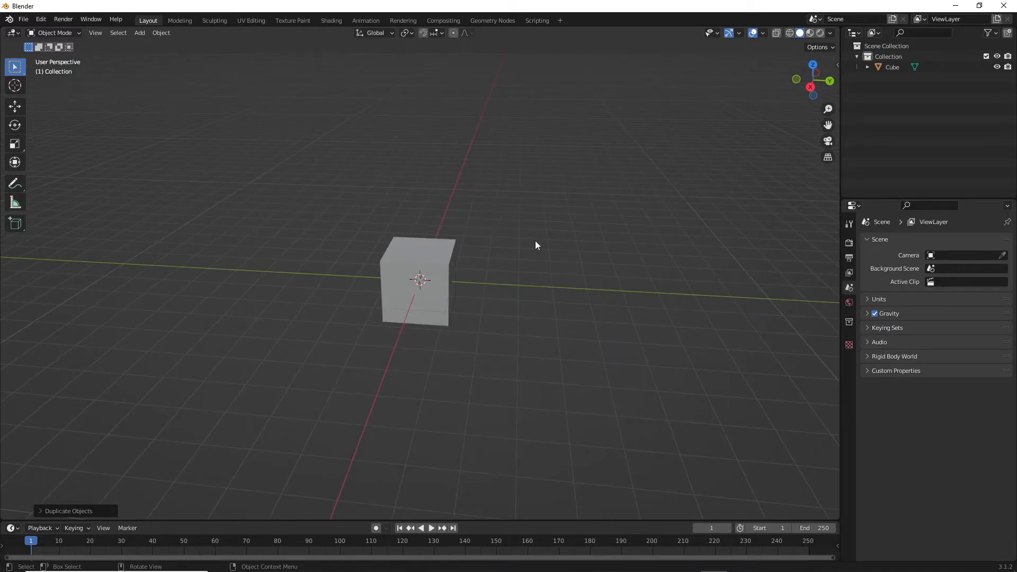
key(KP_1)
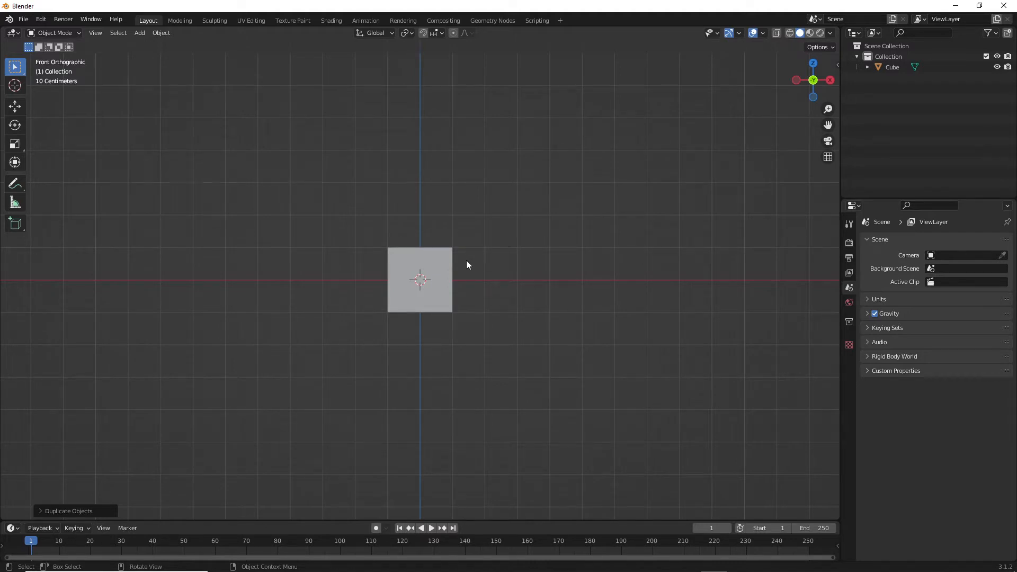
click(437, 269)
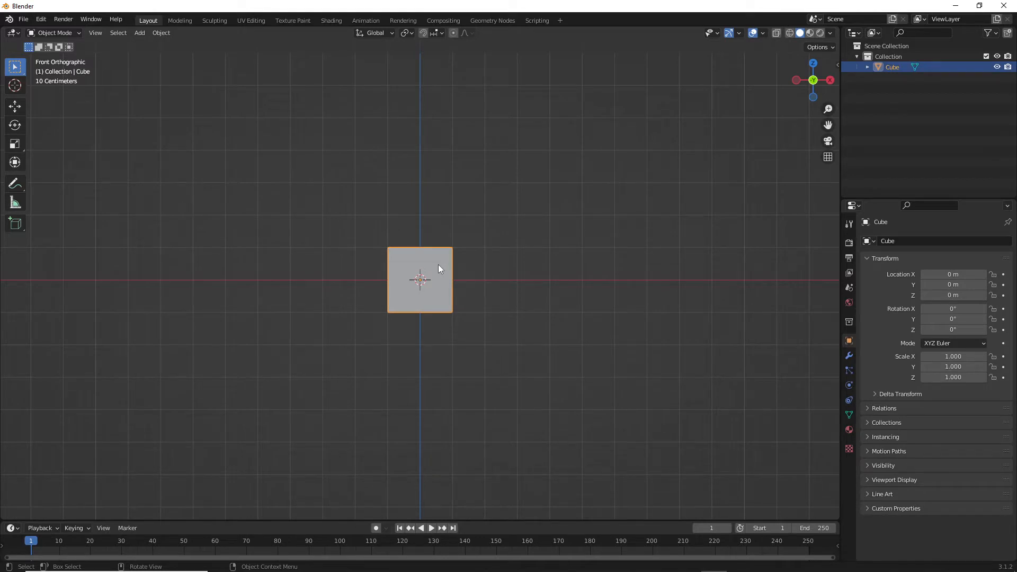
key(g)
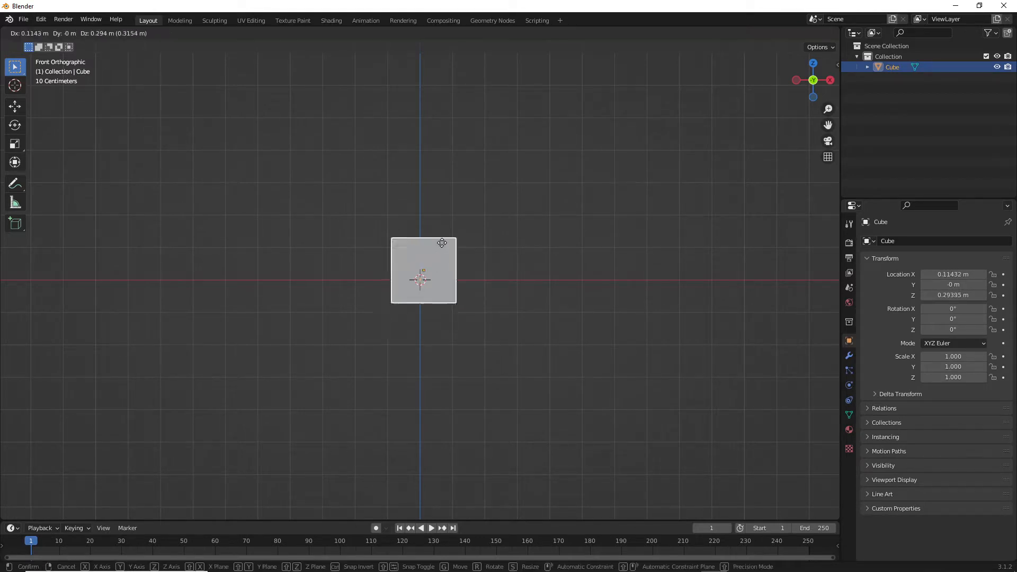
key(z)
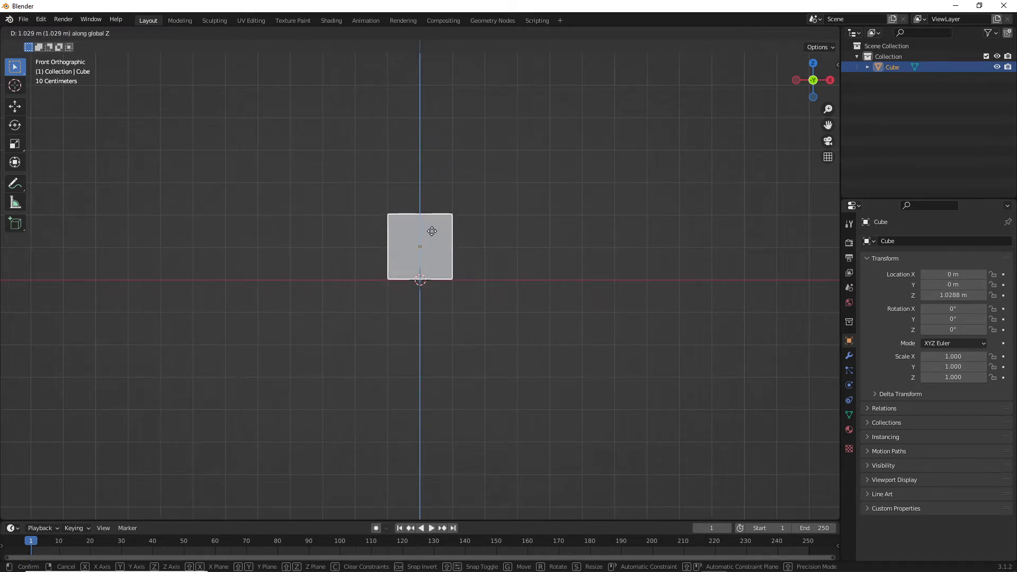
click(431, 231)
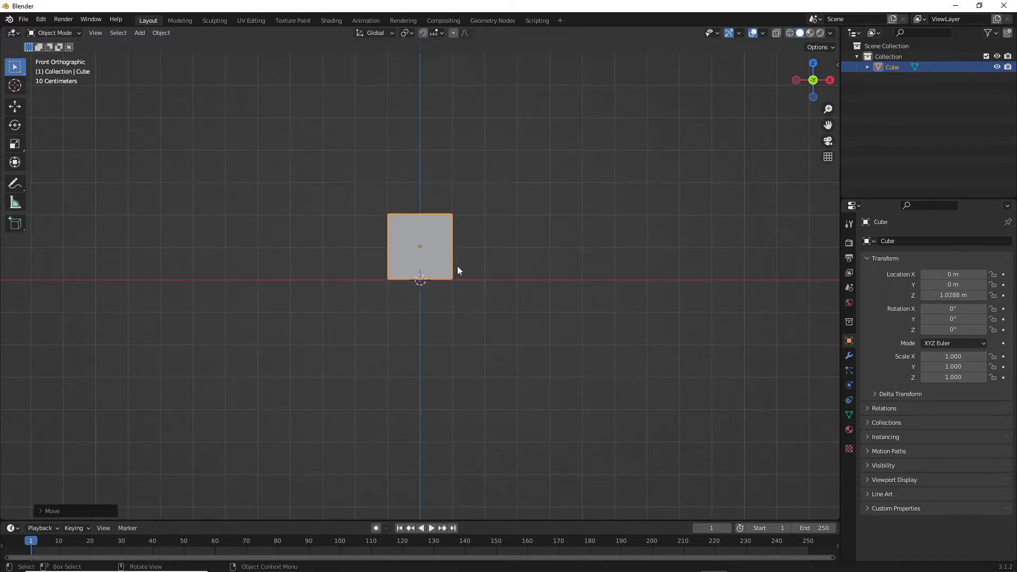
mouse_move(457, 269)
middle_down()
mouse_move(413, 295)
mouse_move(481, 268)
mouse_move(457, 289)
middle_up()
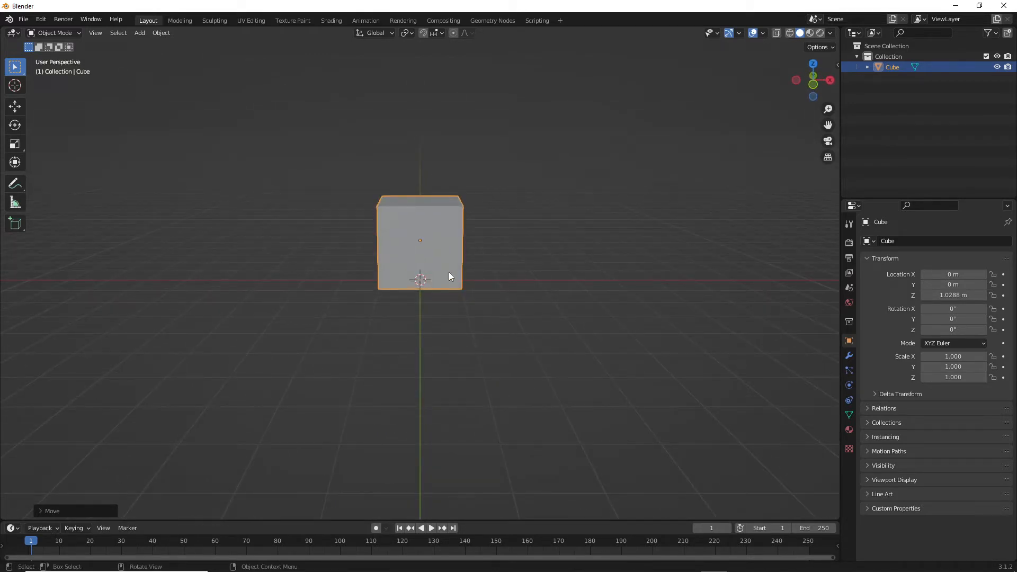
key(KP_1)
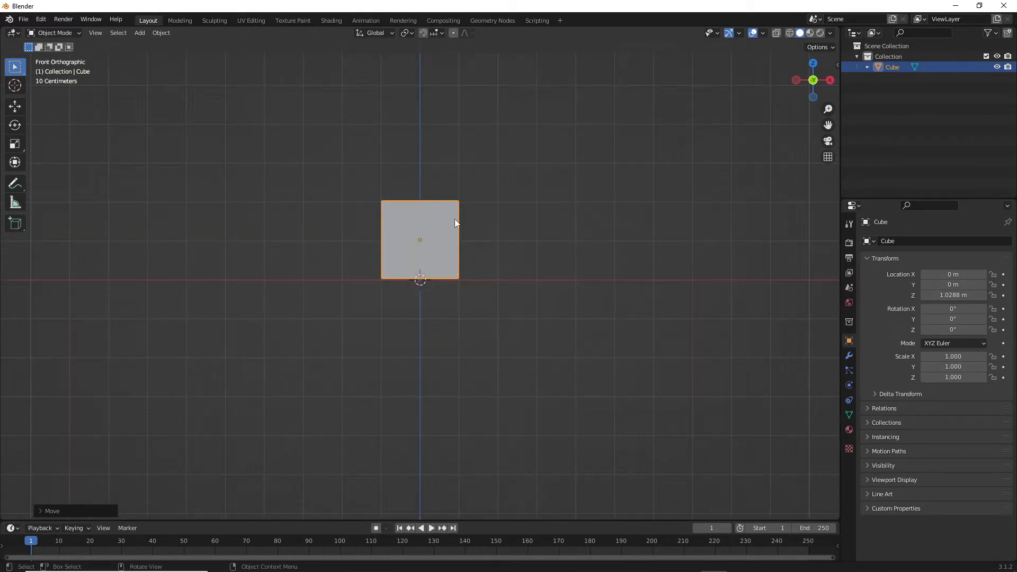
Scale the cube up uniformly to about 2.15 times its size
scroll(477, 228, down, 6)
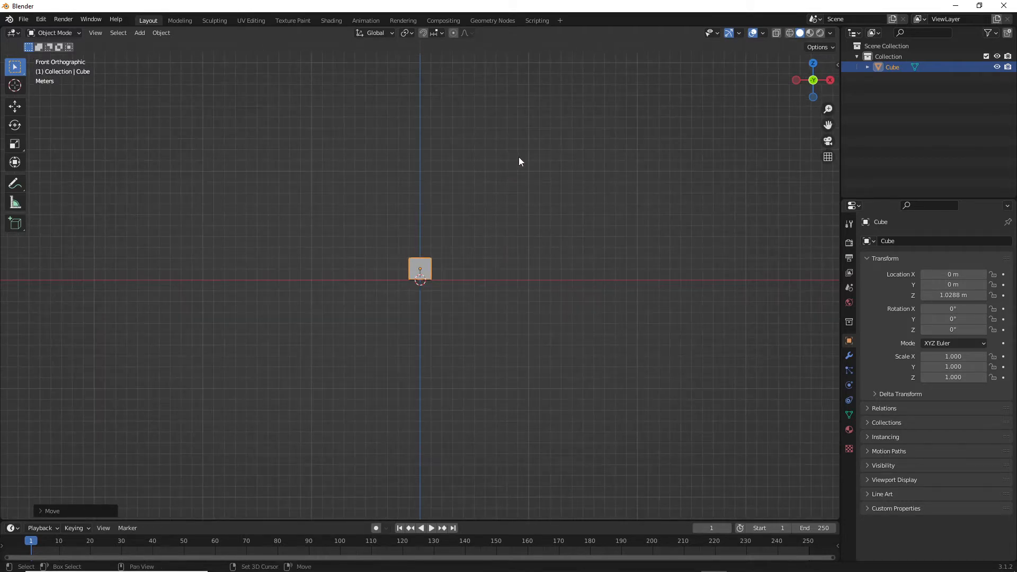
shift+middle_drag(519, 159, 509, 252)
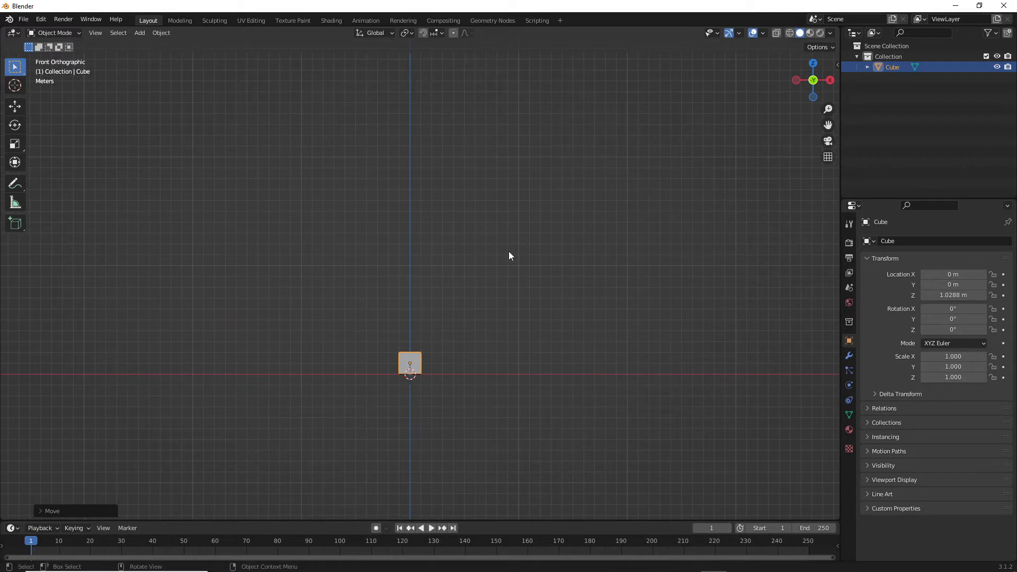
mouse_move(516, 214)
shift+middle_down()
mouse_move(509, 269)
mouse_move(540, 184)
mouse_move(533, 215)
shift+middle_up()
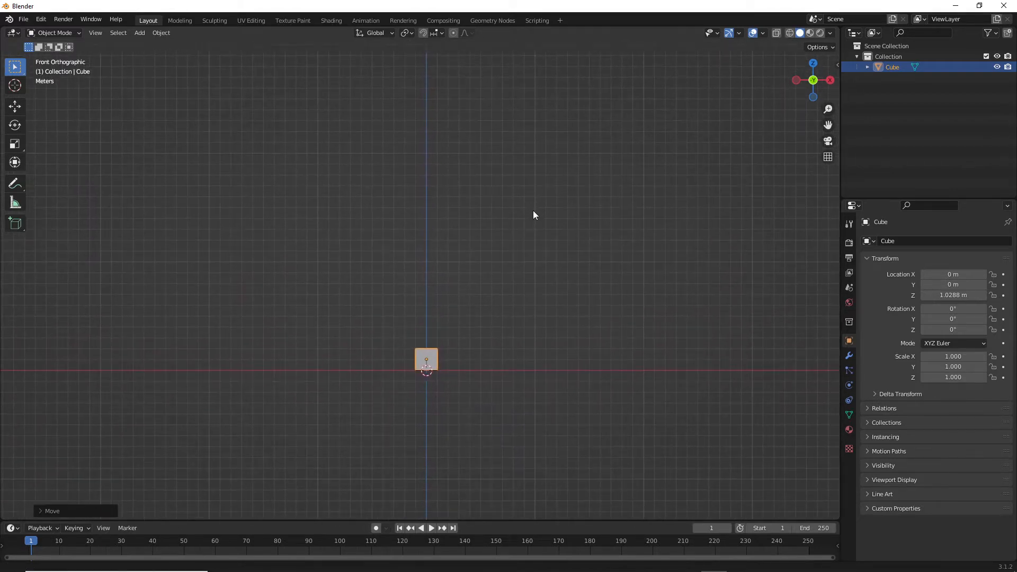
scroll(474, 319, up, 2)
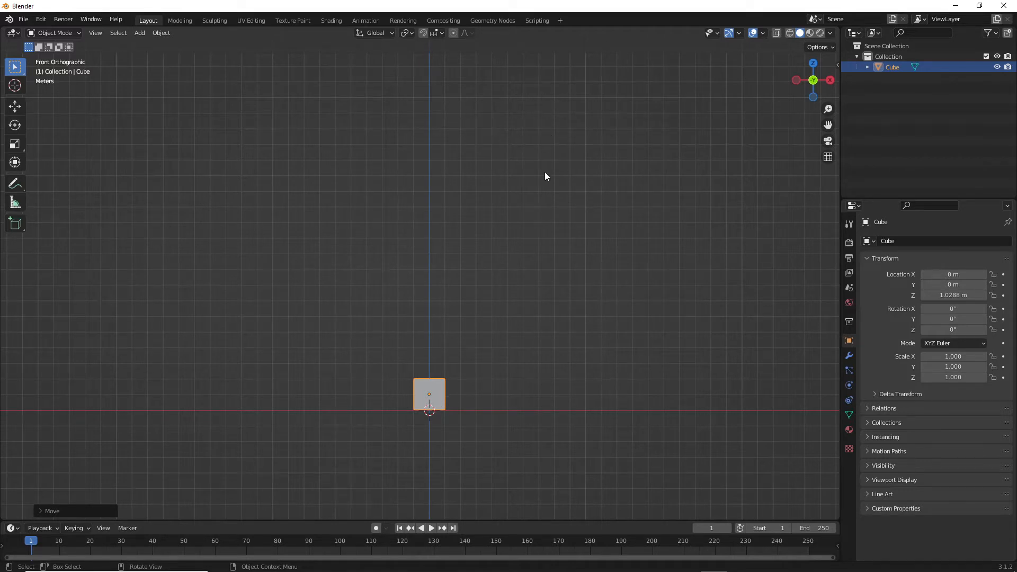
scroll(545, 173, down, 2)
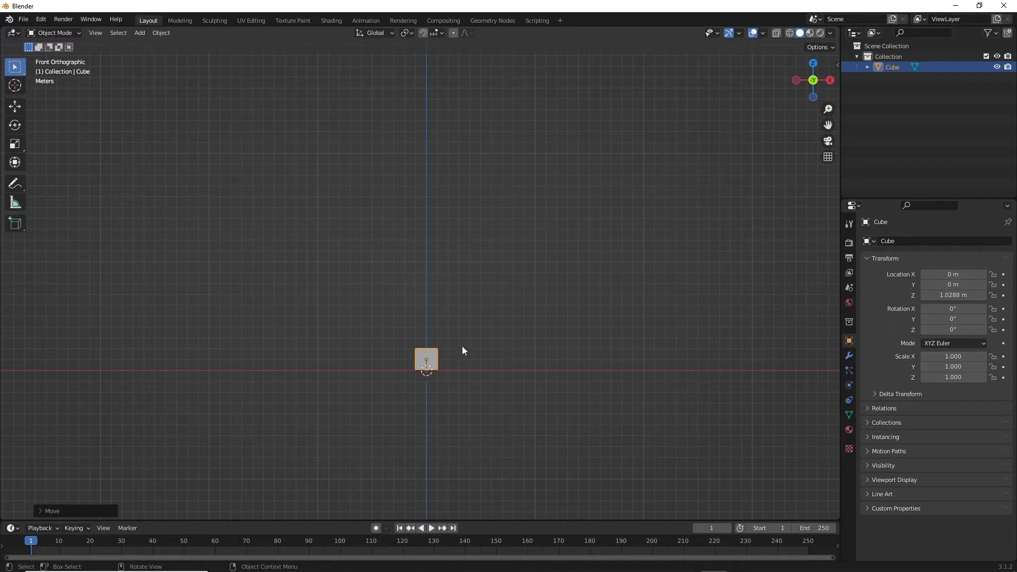
scroll(503, 192, down, 1)
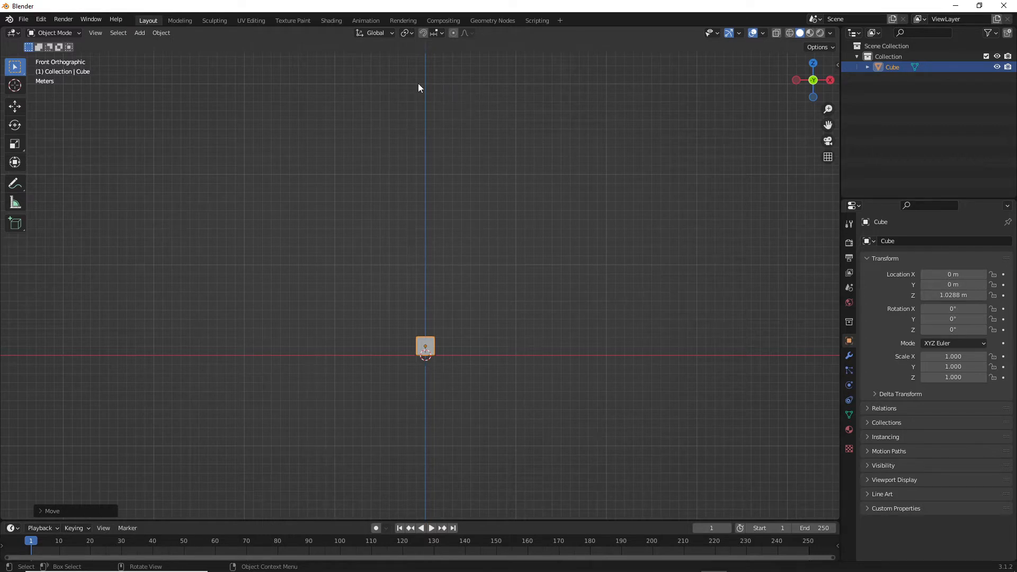
scroll(497, 258, up, 1)
scroll(498, 258, down, 1)
shift+middle_drag(515, 240, 508, 279)
scroll(509, 281, up, 1)
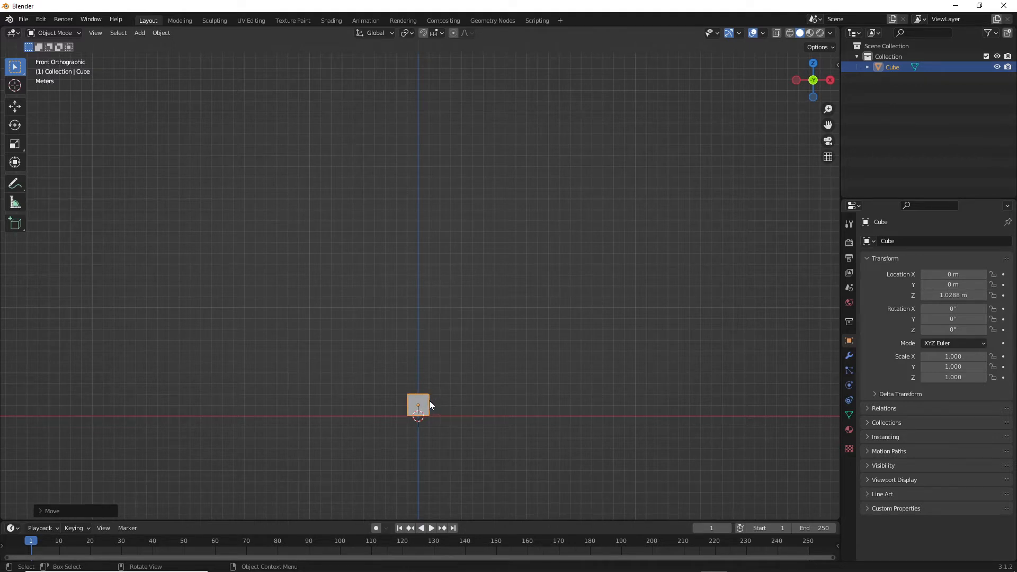
key(s)
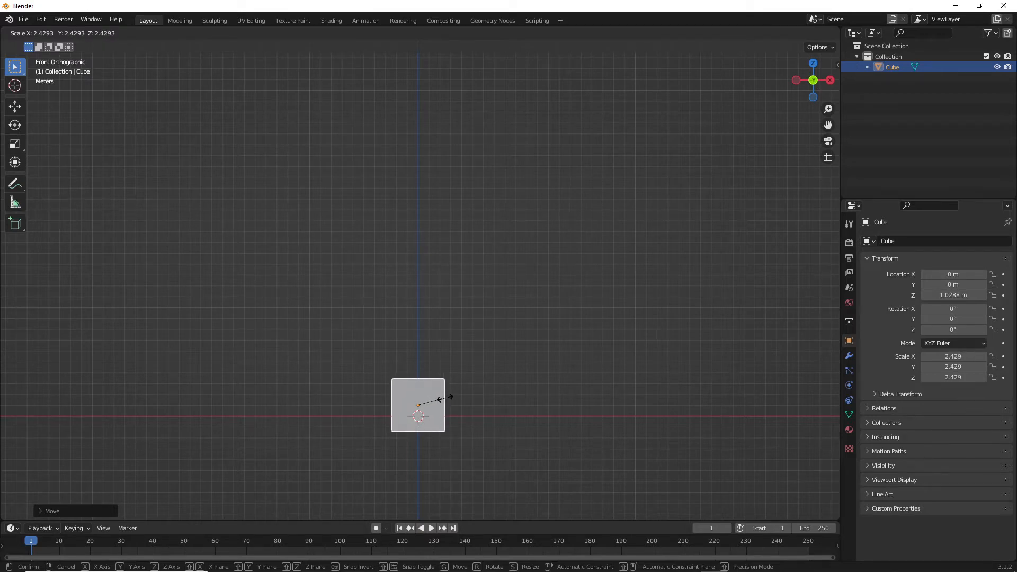
click(442, 401)
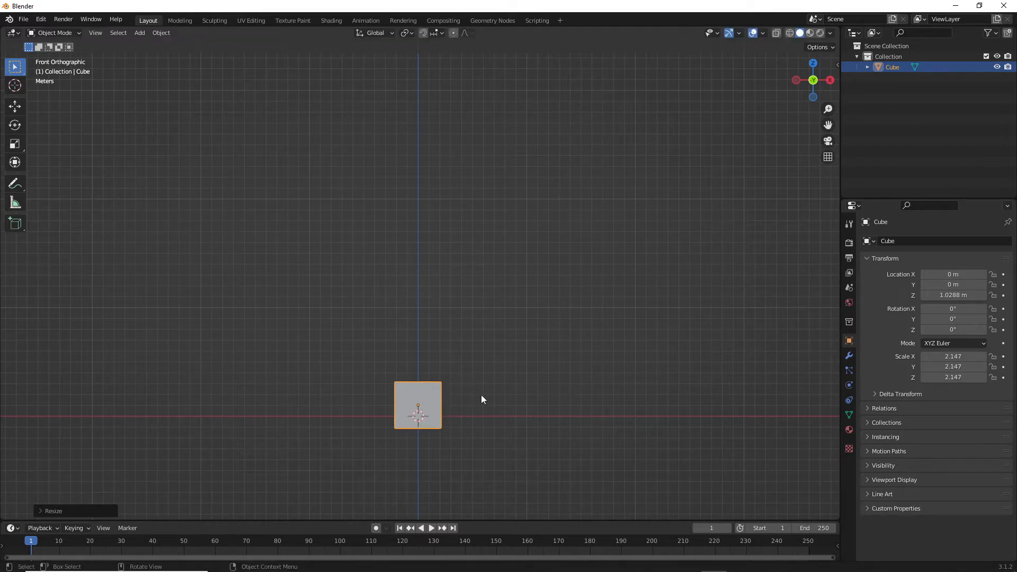
Move the enlarged cube up along Z to about 2.2 m so its base rests on the ground line
key(g)
key(z)
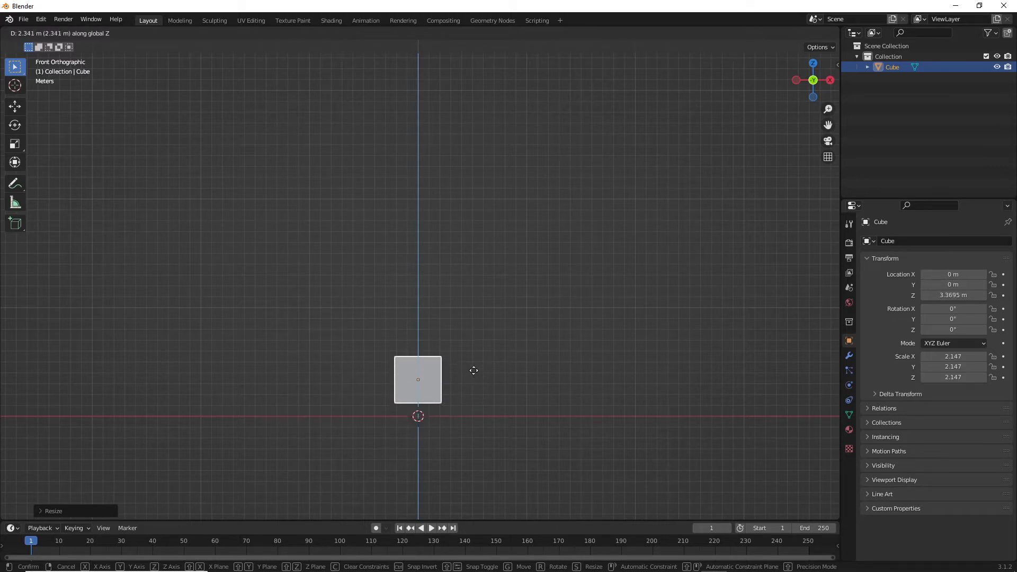
click(474, 382)
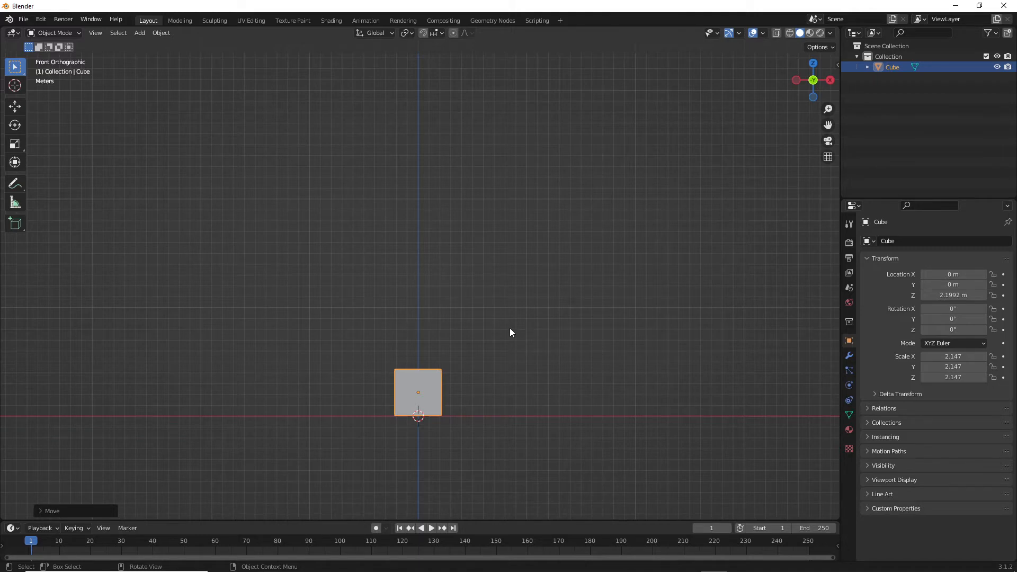
In Edit Mode with face selection, select the cube's top face and scale it down to about 0.72 to taper the block
middle_drag(508, 307, 523, 285)
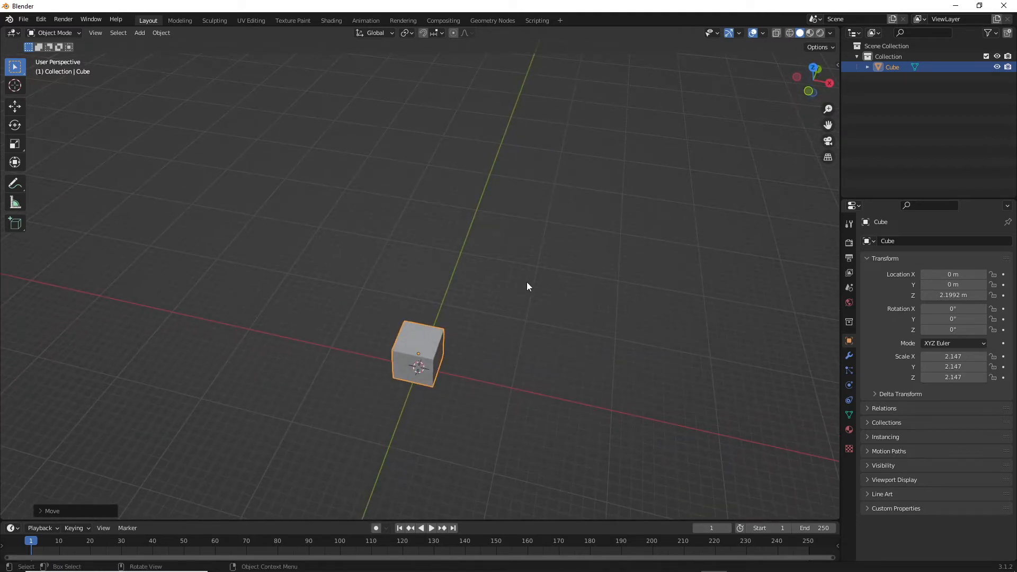
key(Tab)
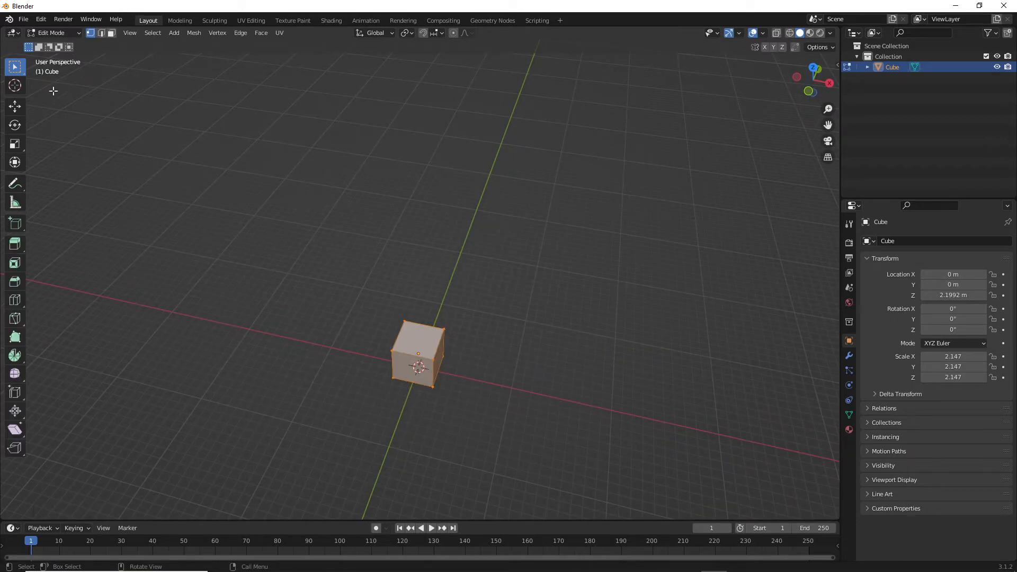
click(111, 34)
click(417, 328)
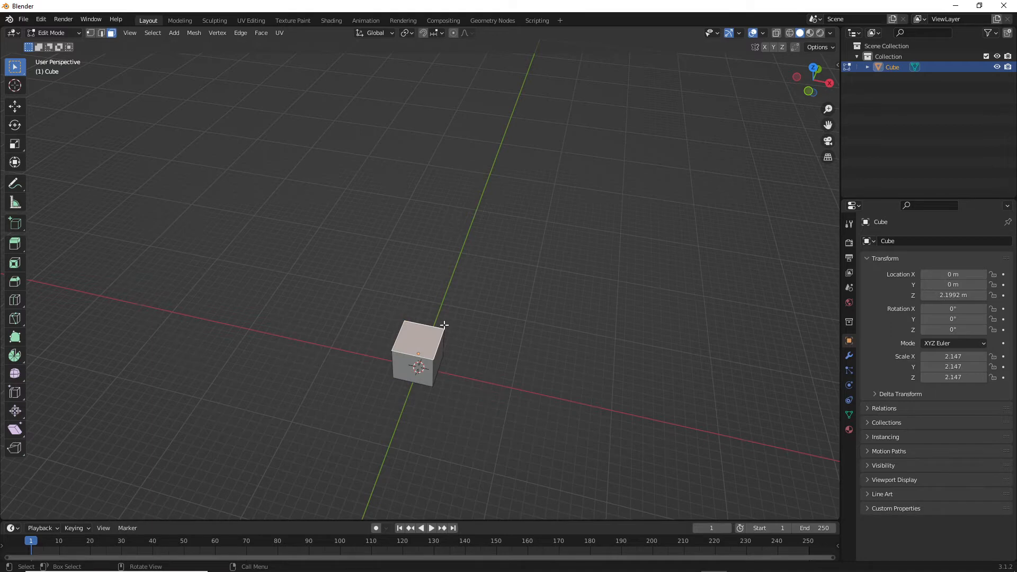
key(KP_1)
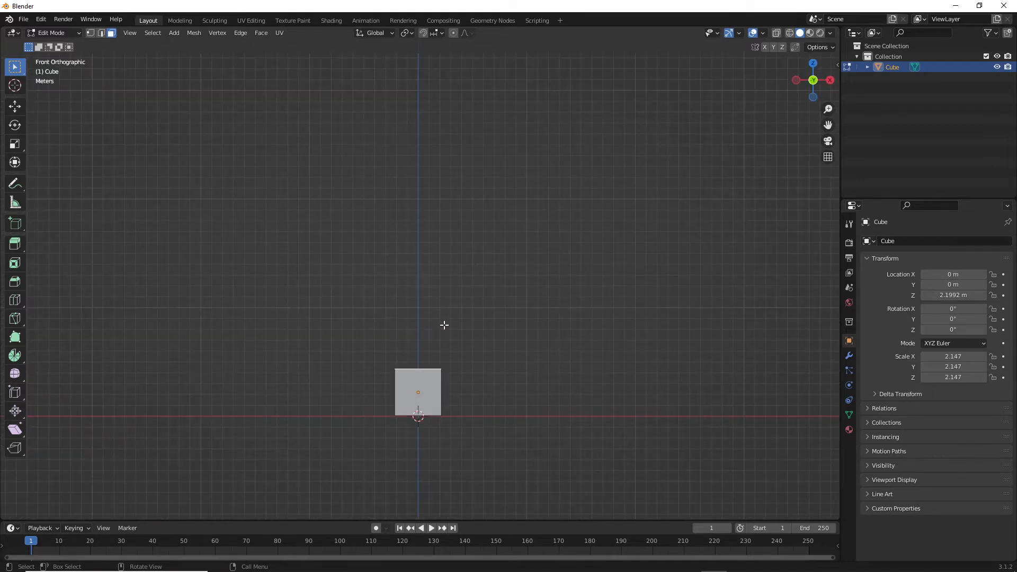
key(s)
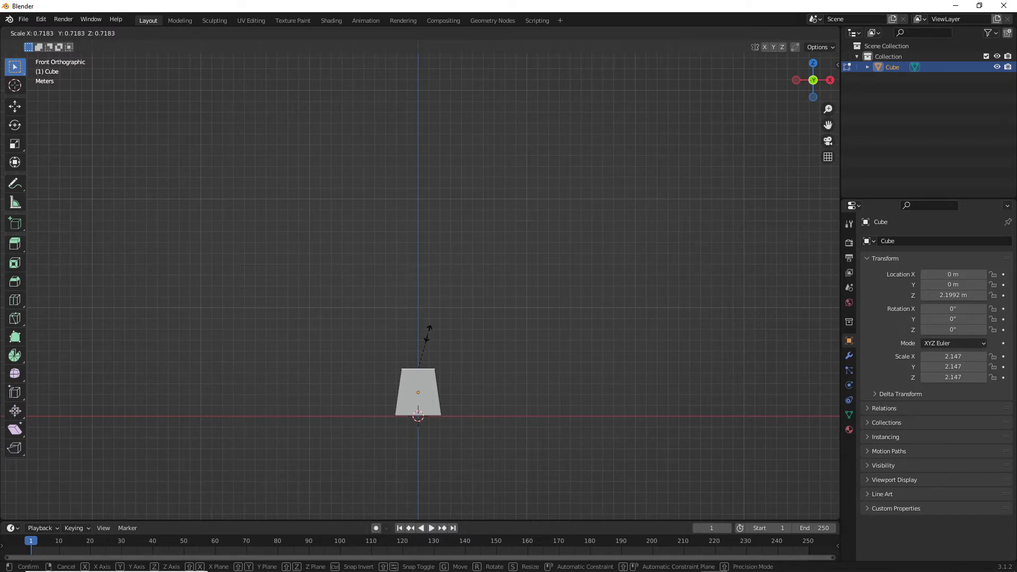
click(428, 334)
Extrude the top face straight up nearly three times the base's height and scale the new end face down to about 0.75
middle_drag(499, 311, 464, 345)
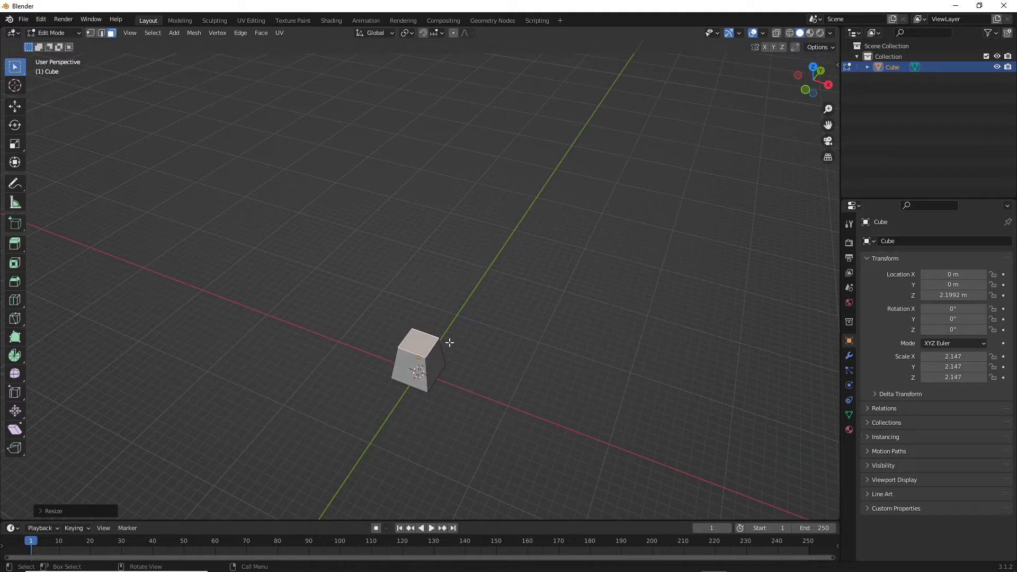
key(KP_1)
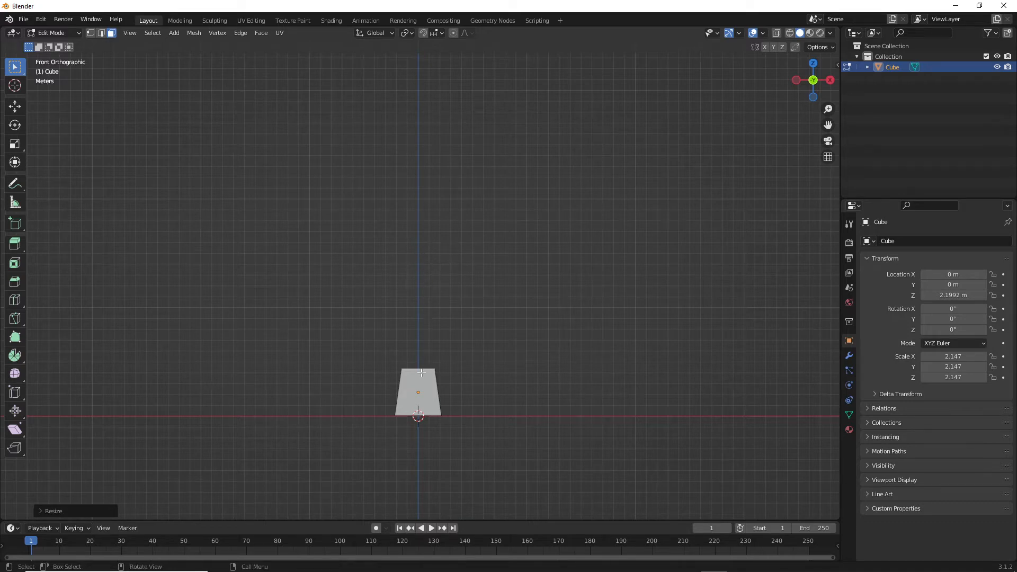
ctrl+right_click(417, 238)
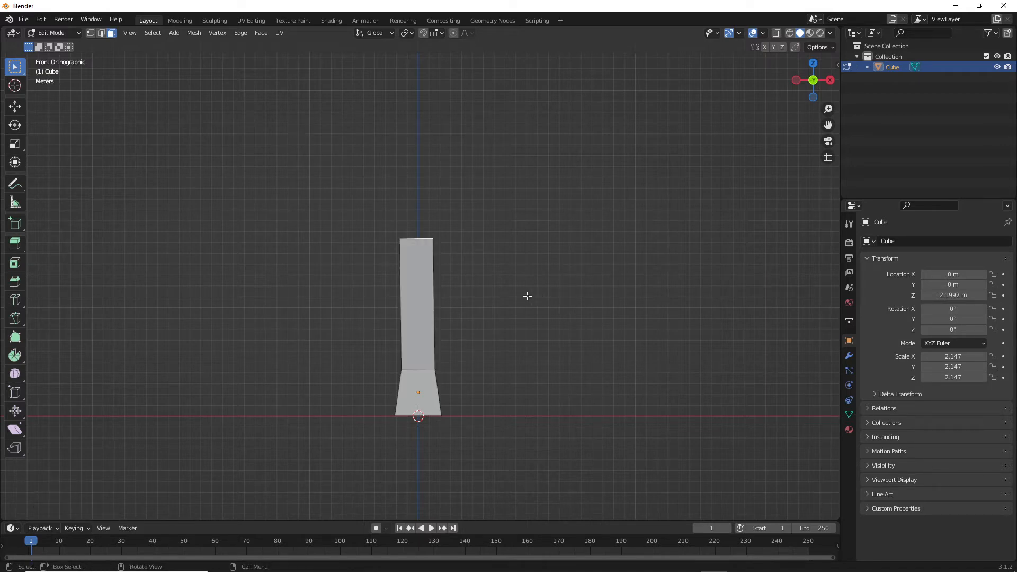
middle_drag(483, 222, 475, 257)
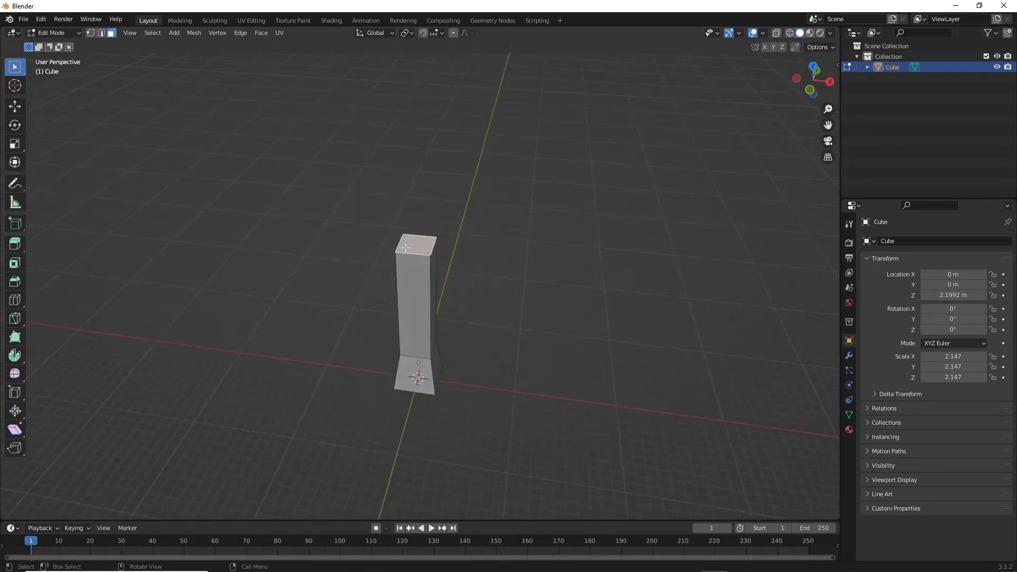
key(s)
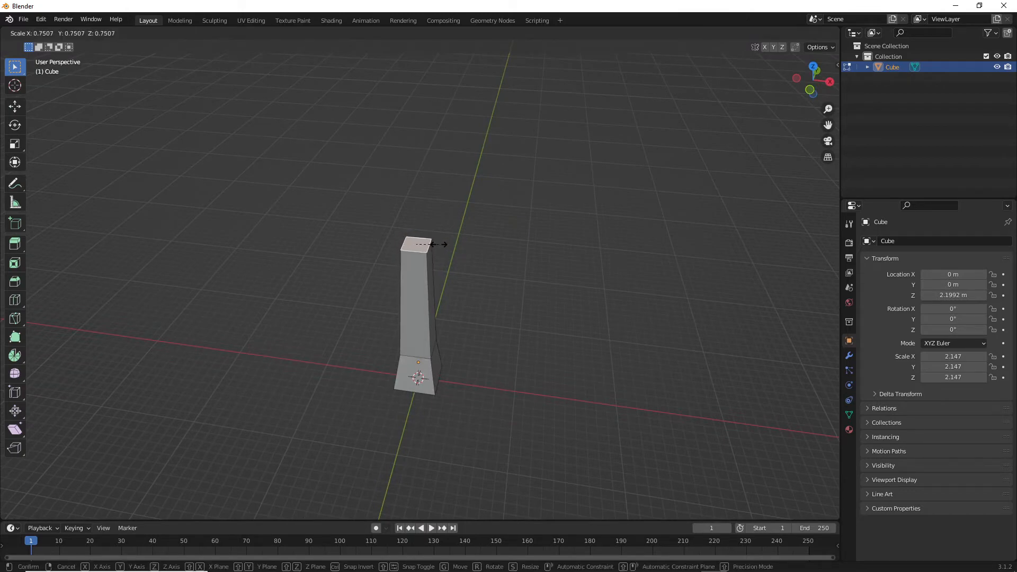
click(438, 244)
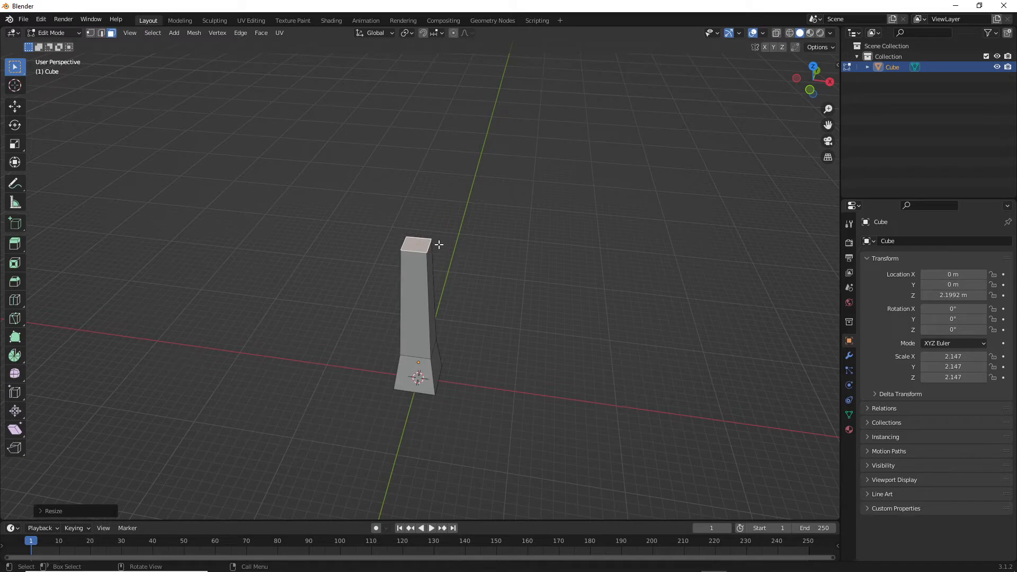
In front view, extrude the top face upward again, leaning toward negative X, to form a bent third segment
key(KP_1)
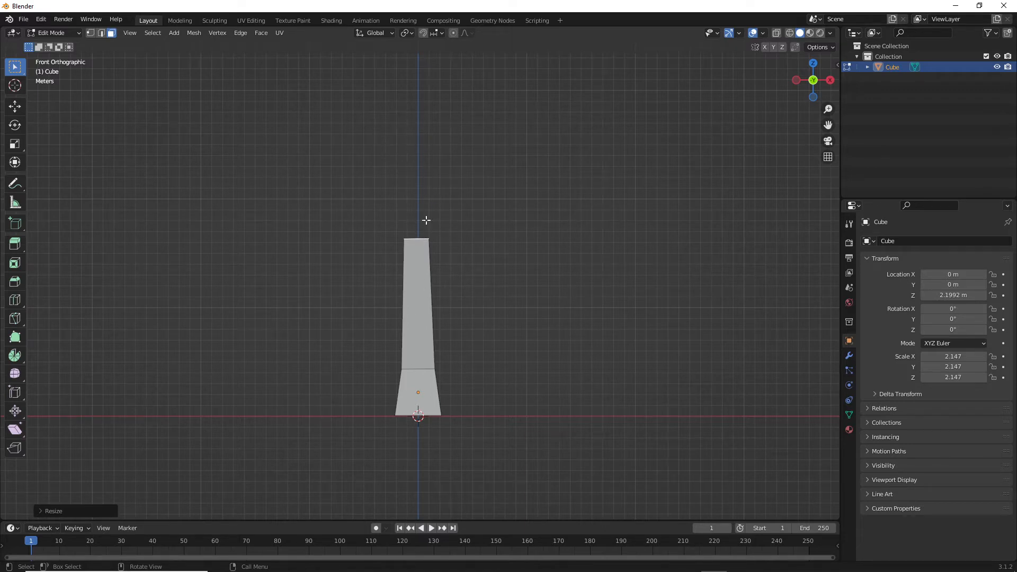
ctrl+right_click(388, 130)
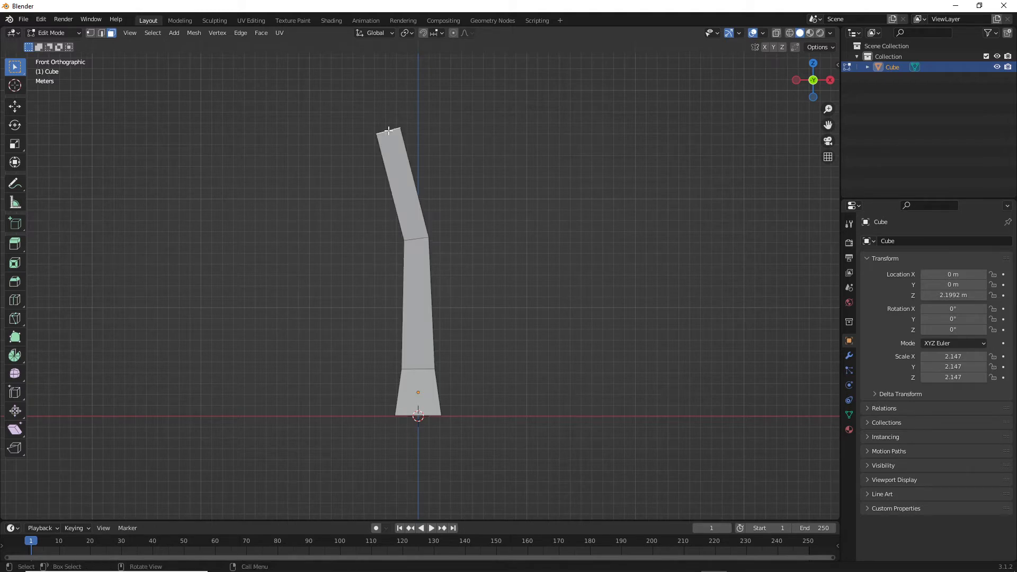
Scale the leaning third segment's top face down to about 0.6 so the segment tapers
key(s)
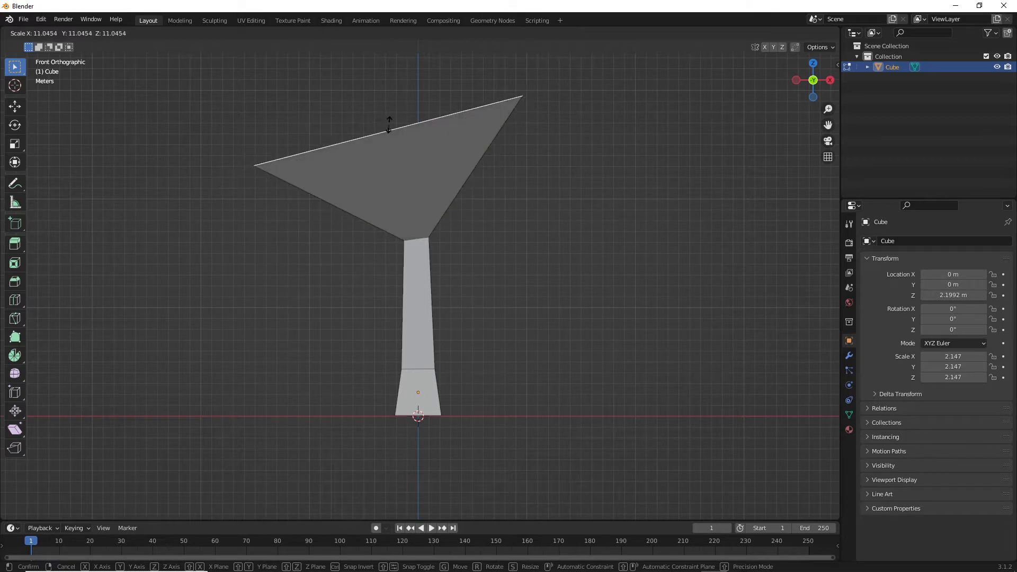
right_click(389, 125)
key(s)
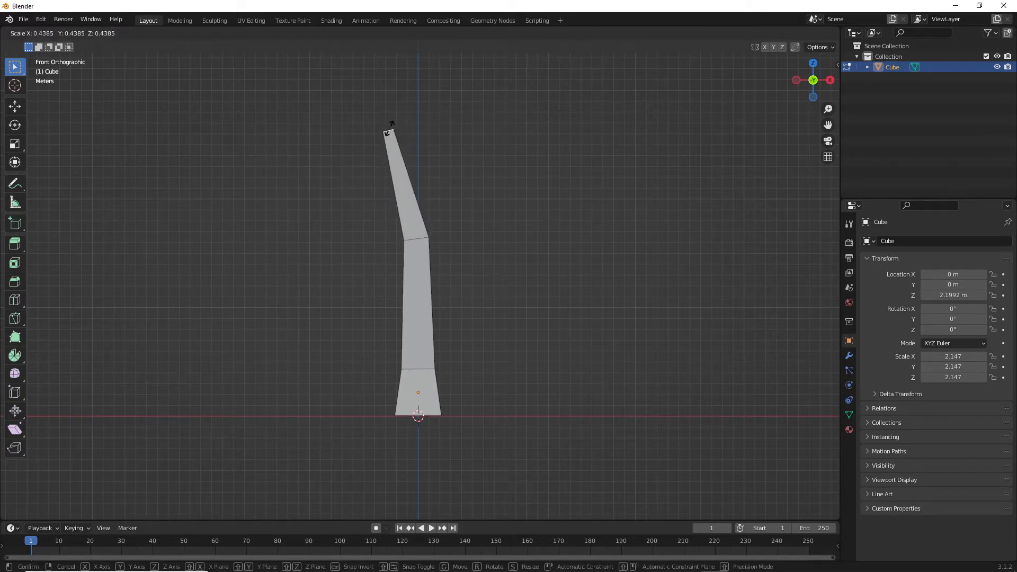
click(391, 127)
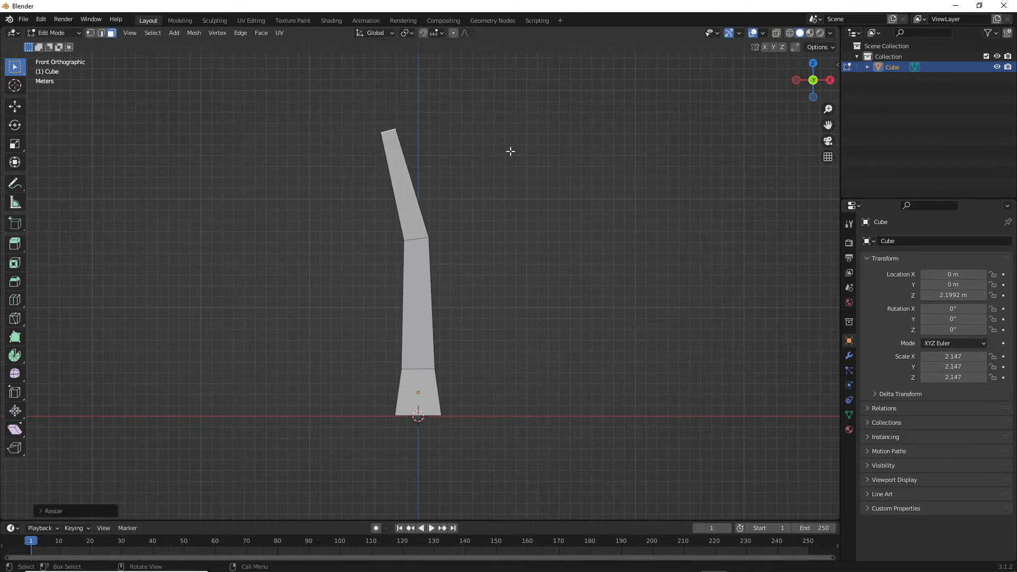
Extrude the narrowed top face about 1.7 m along its normal to add a short block at the trunk's tip
middle_drag(517, 132, 499, 148)
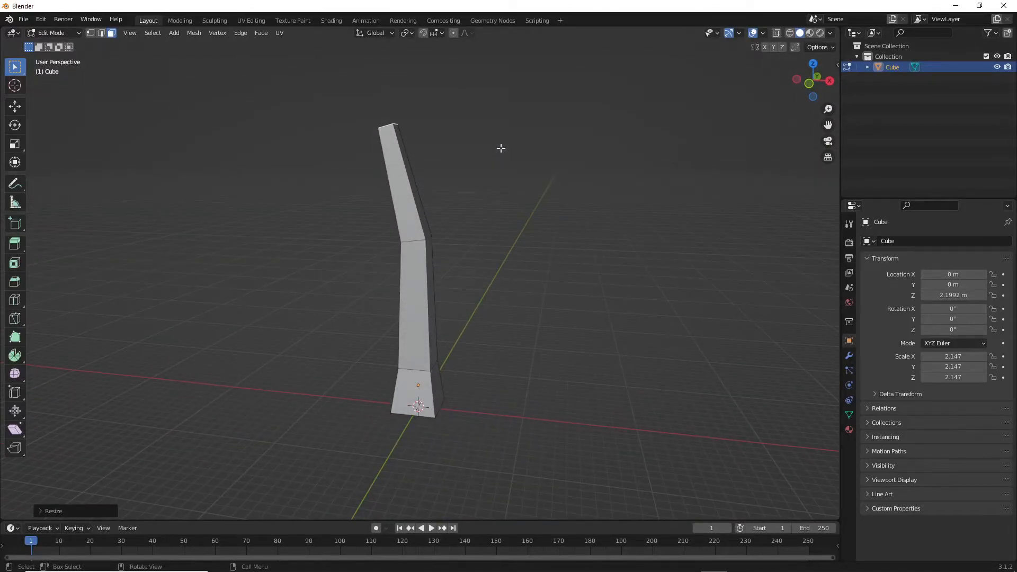
key(KP_1)
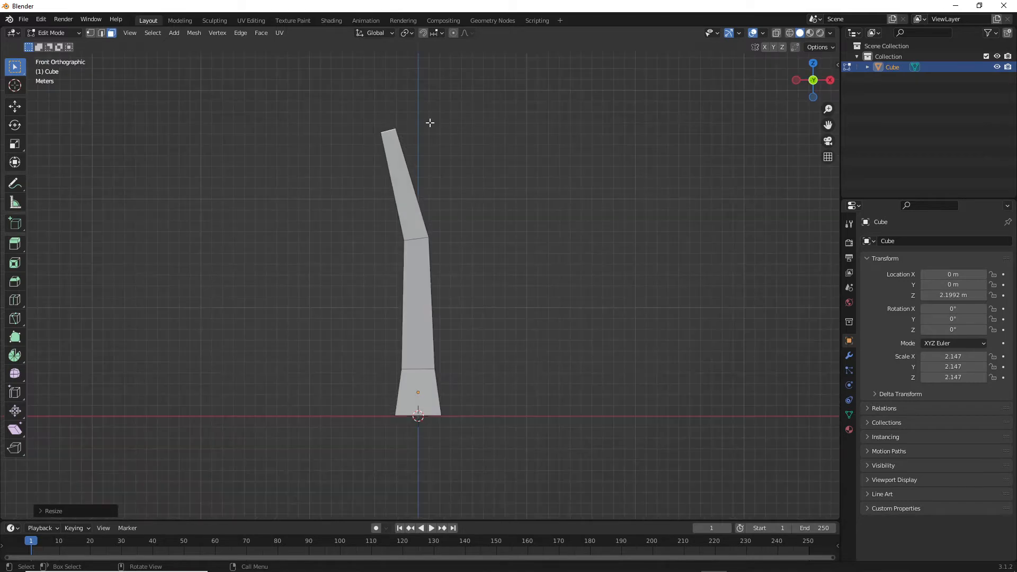
middle_drag(429, 122, 429, 201)
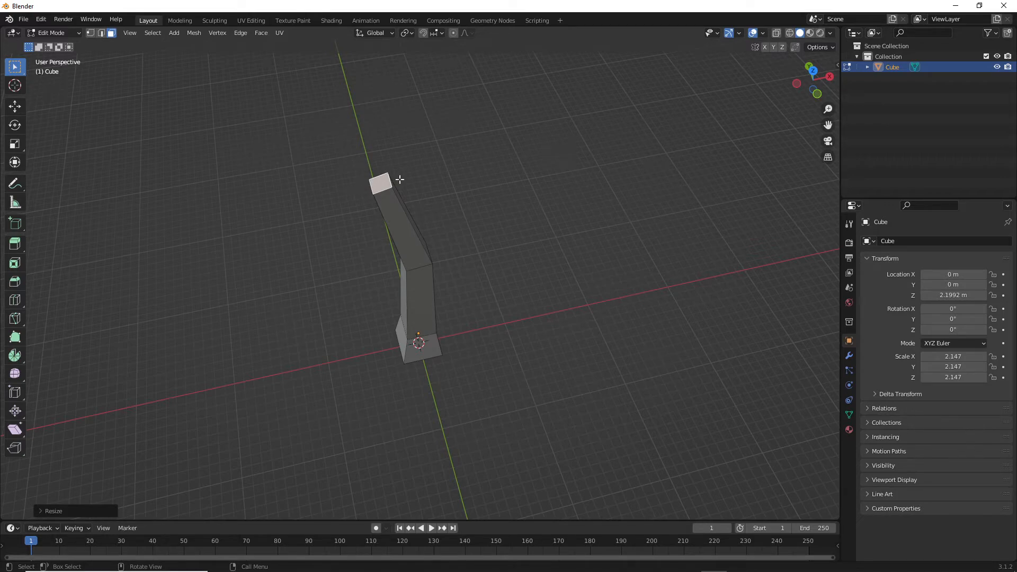
key(KP_1)
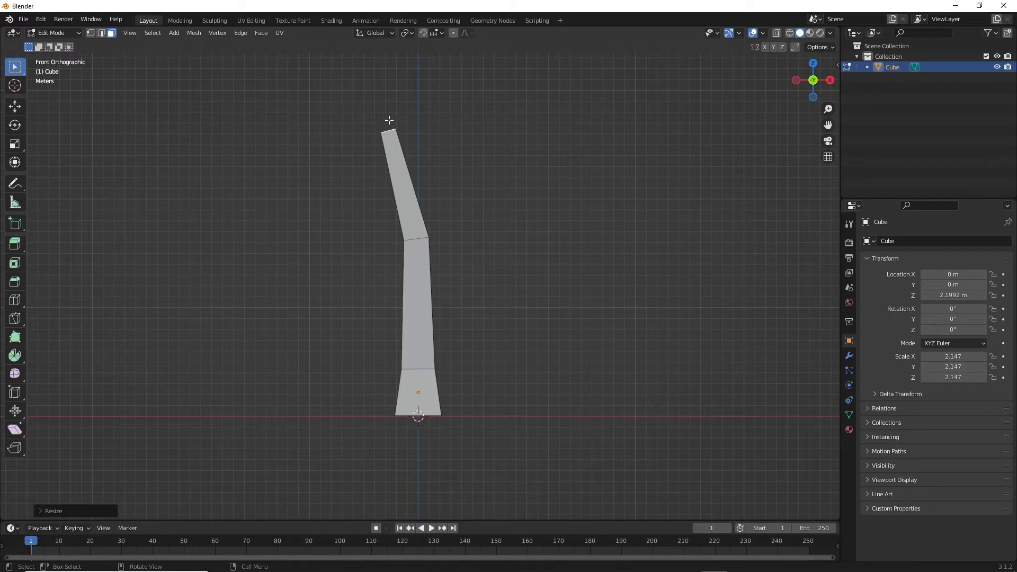
key(e)
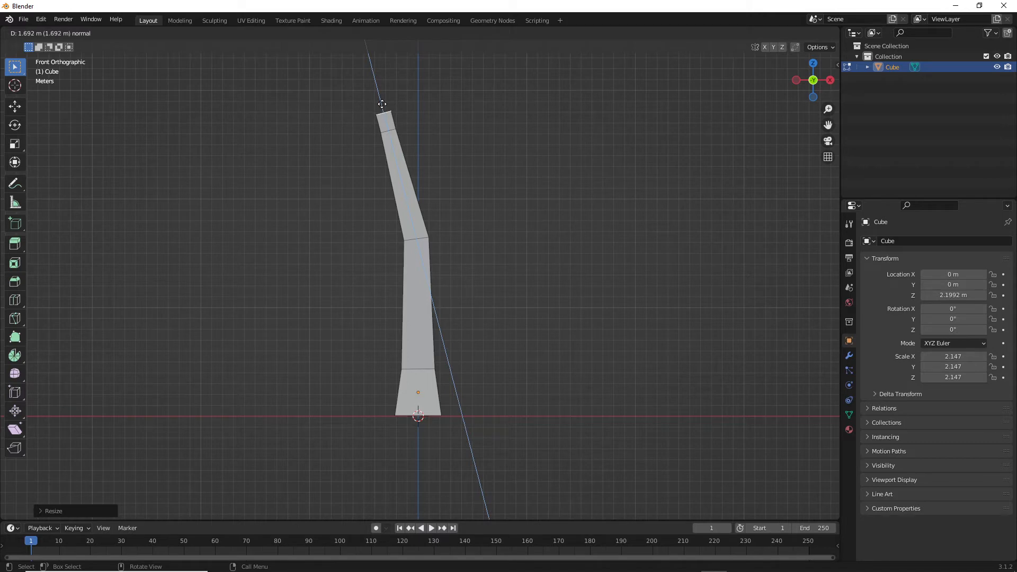
click(408, 98)
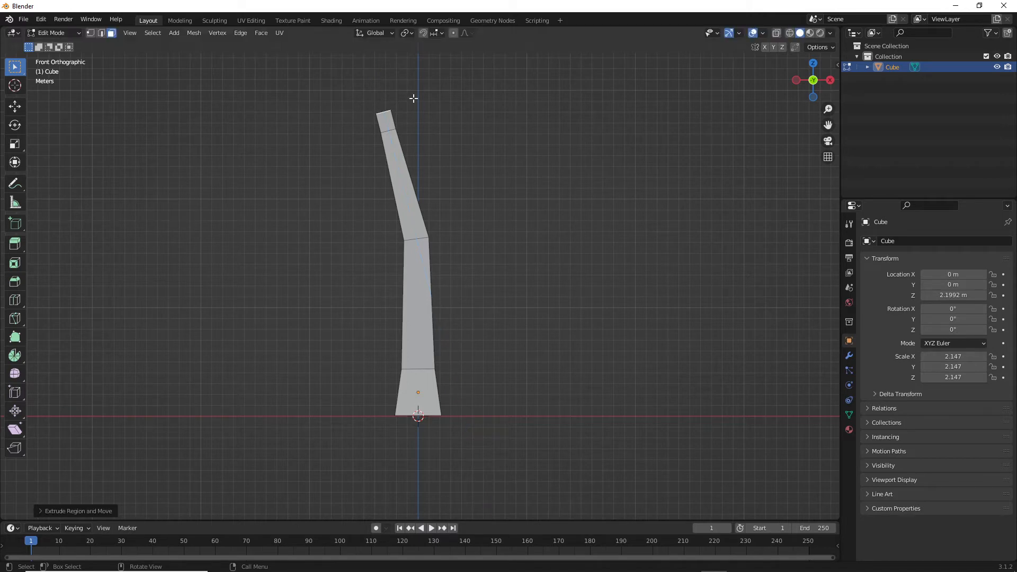
In front view, extrude the tip block's positive-X side face outward and slightly upward as a branch, scaling its end down to about 0.46
middle_drag(431, 100, 418, 141)
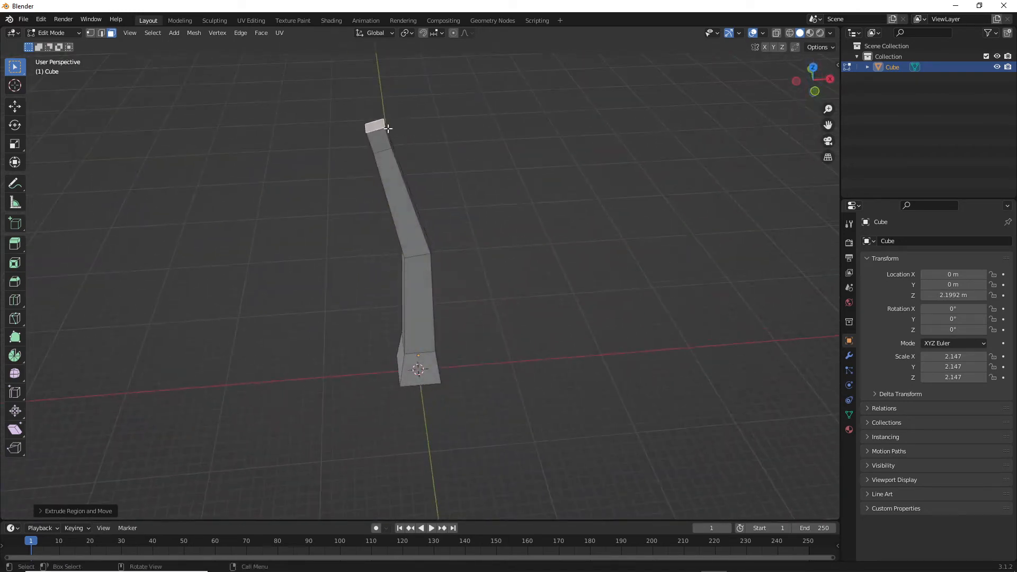
middle_drag(494, 124, 446, 128)
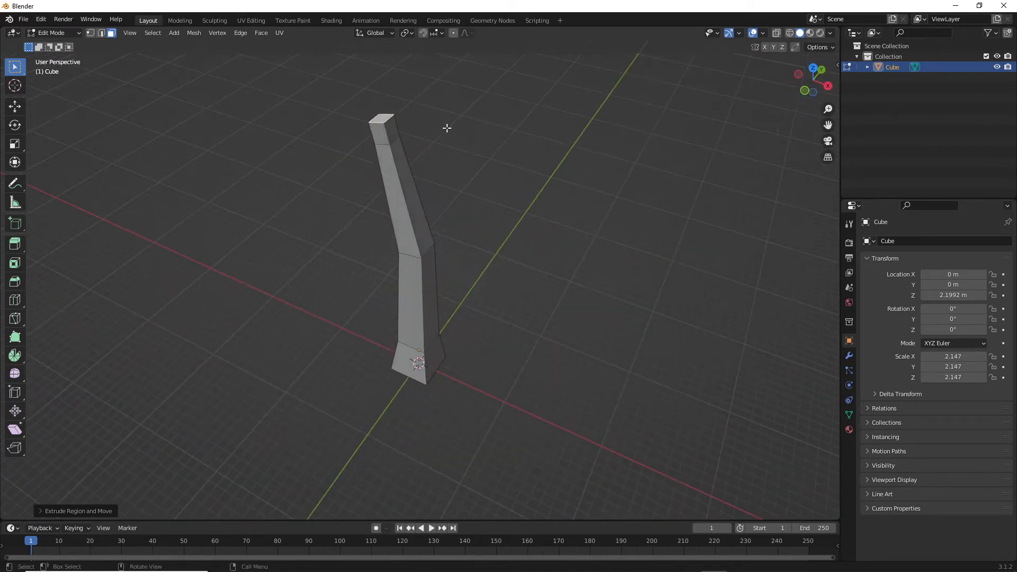
click(392, 130)
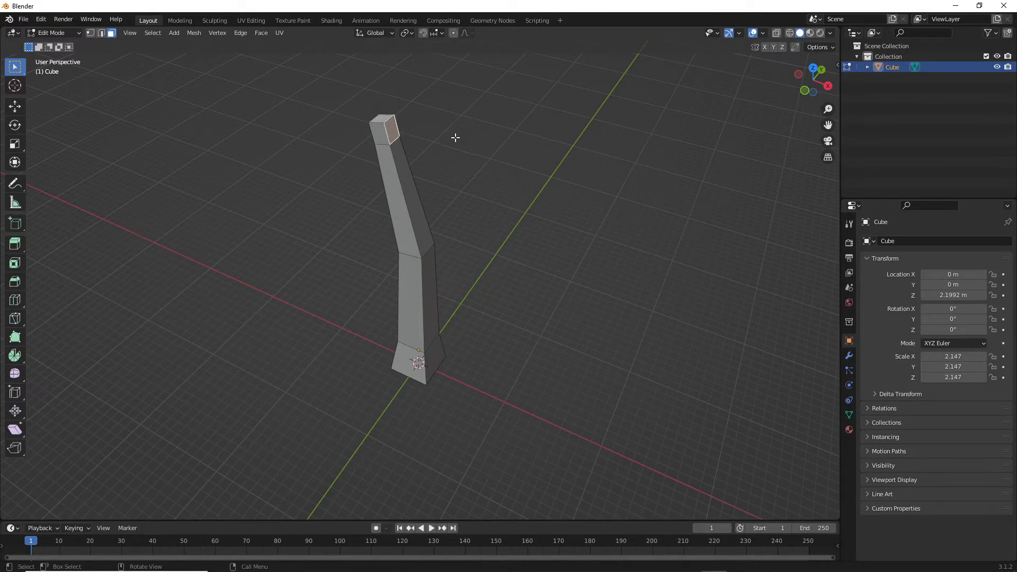
middle_drag(446, 137, 424, 123)
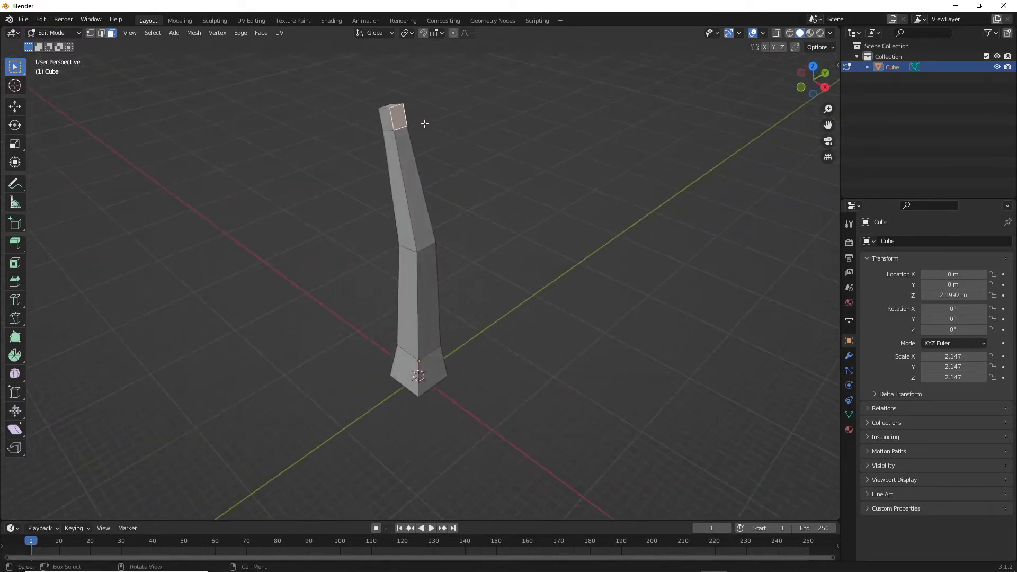
key(KP_1)
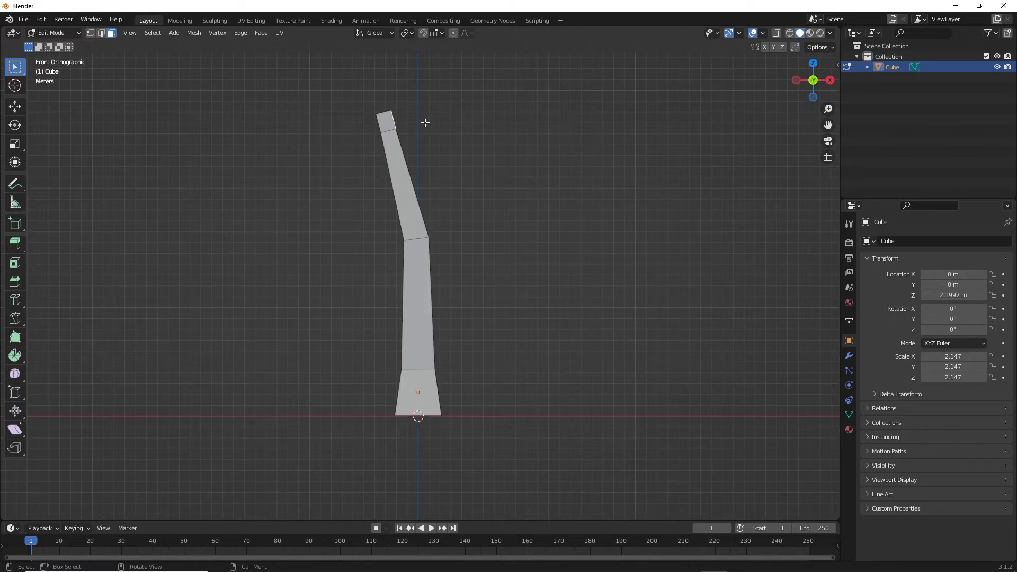
key(ctrl)
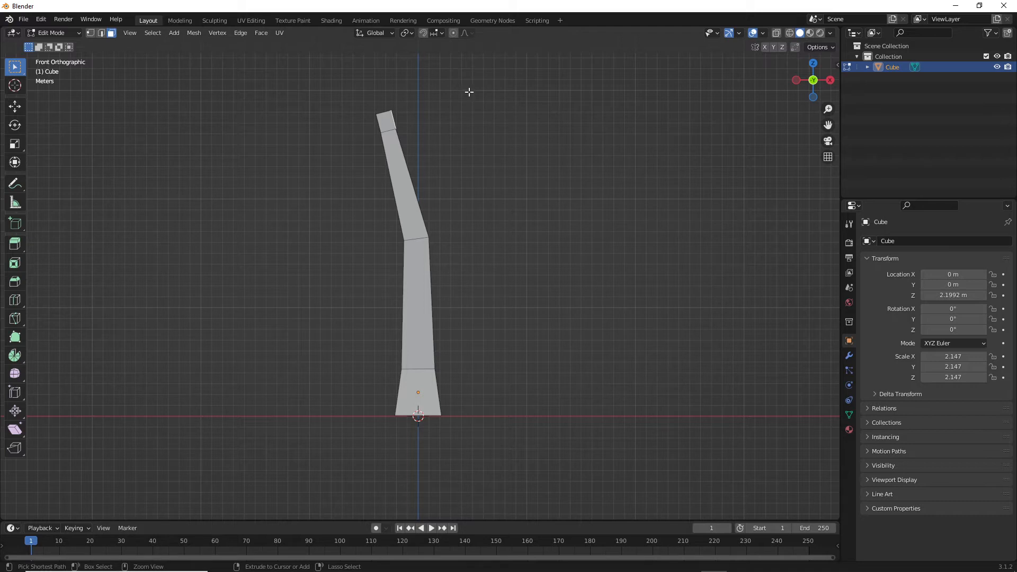
ctrl+right_click(468, 92)
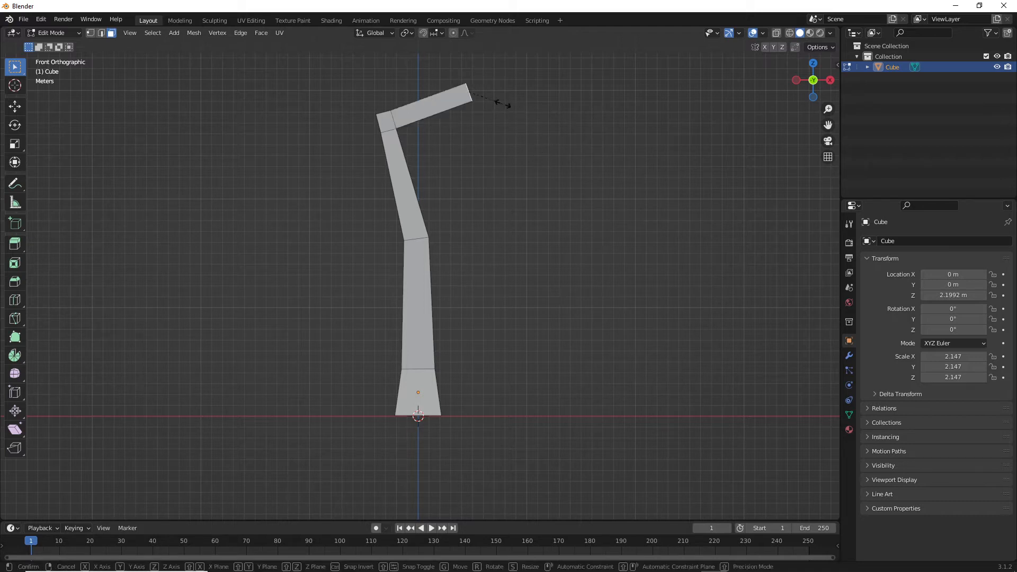
key(s)
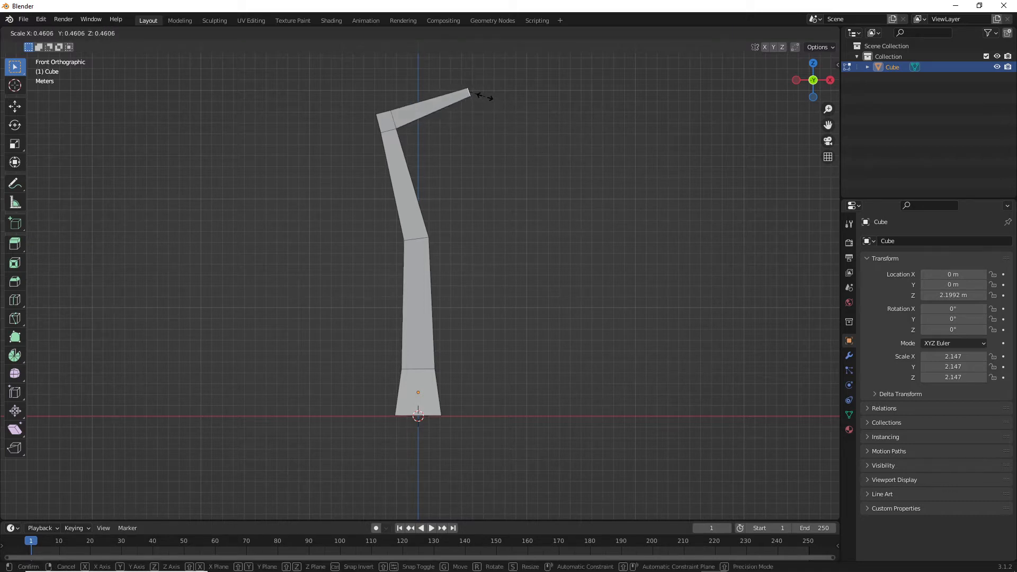
click(485, 97)
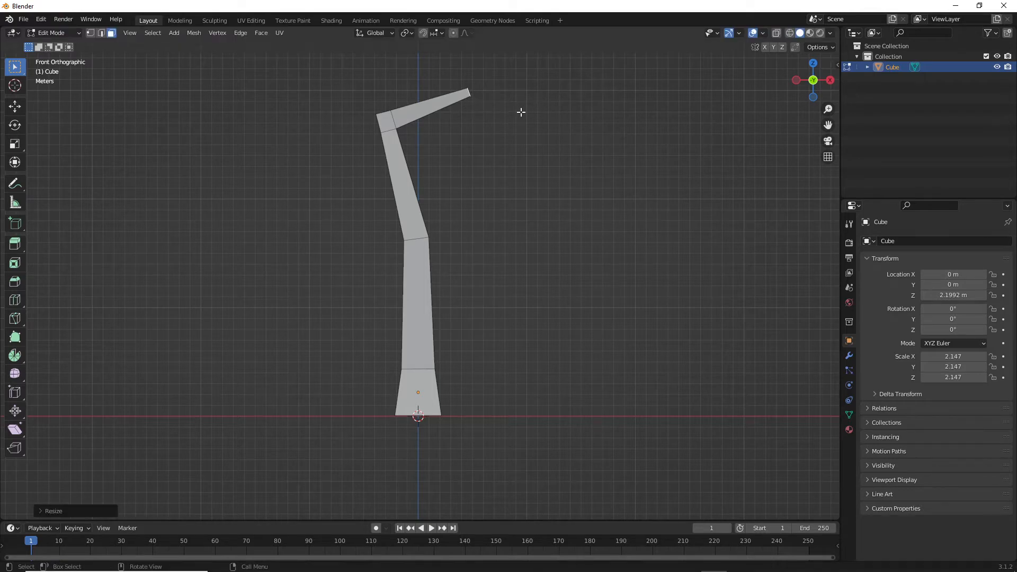
In front view, extrude the tip block's negative-X side face outward and upward as a second branch, scaling its end down to about 0.48
middle_drag(520, 113, 621, 134)
click(413, 119)
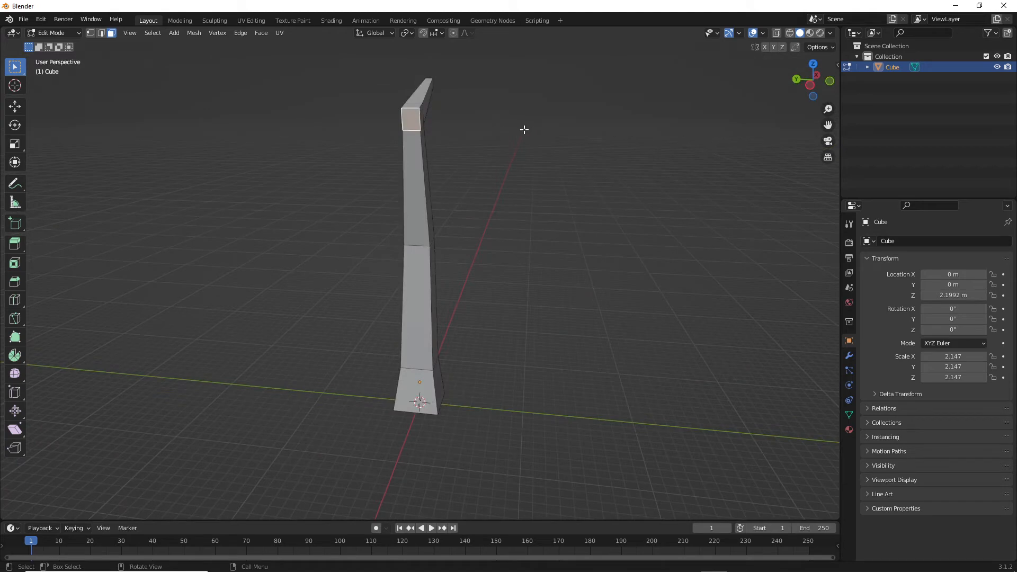
key(KP_1)
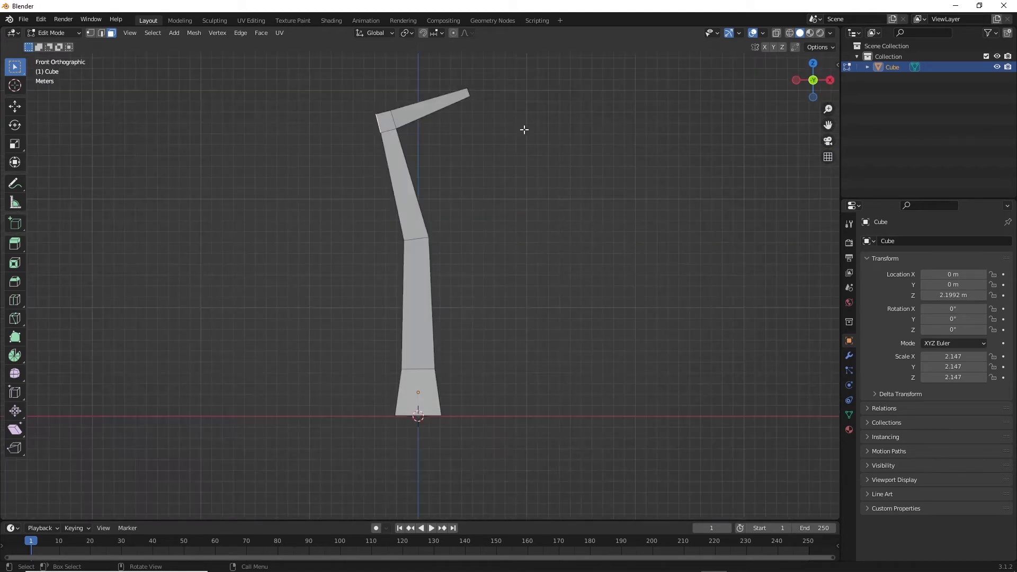
ctrl+right_click(306, 97)
key(s)
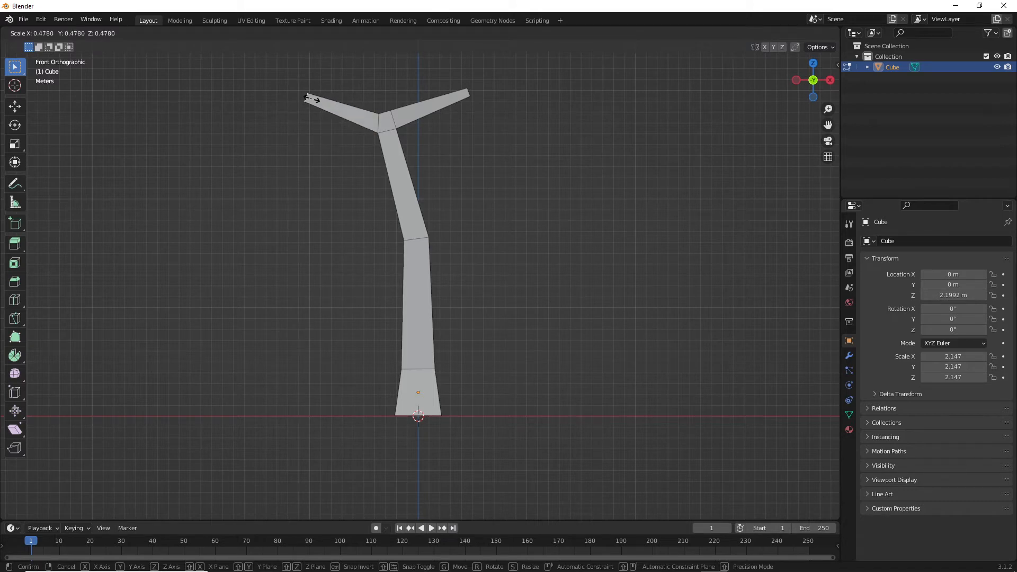
click(310, 98)
In right view, extrude the tip block's positive-Y side face outward and upward as a third branch, scaling its end down to about 0.42
middle_drag(364, 119, 524, 152)
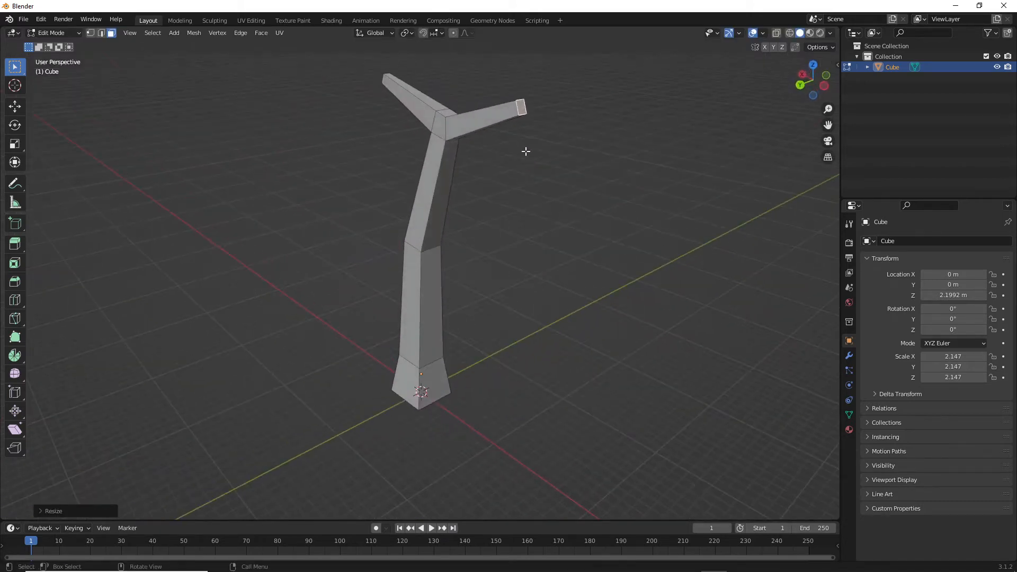
click(438, 124)
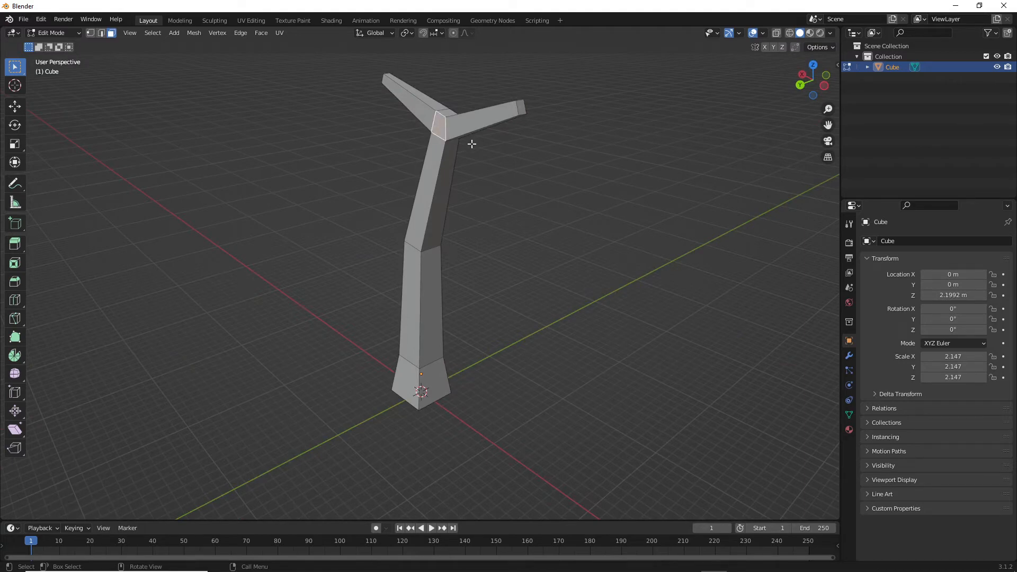
key(KP_3)
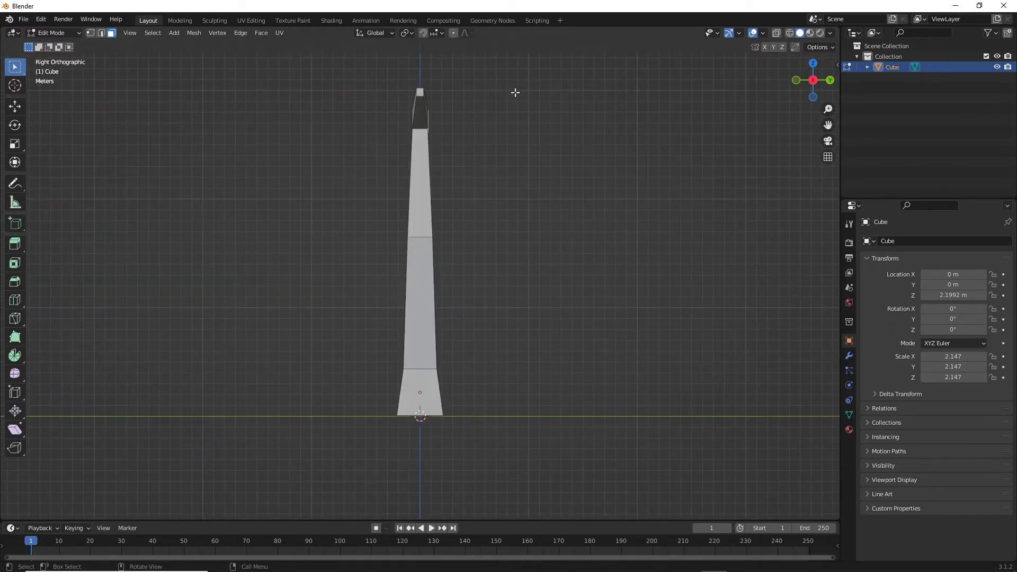
key(ctrl)
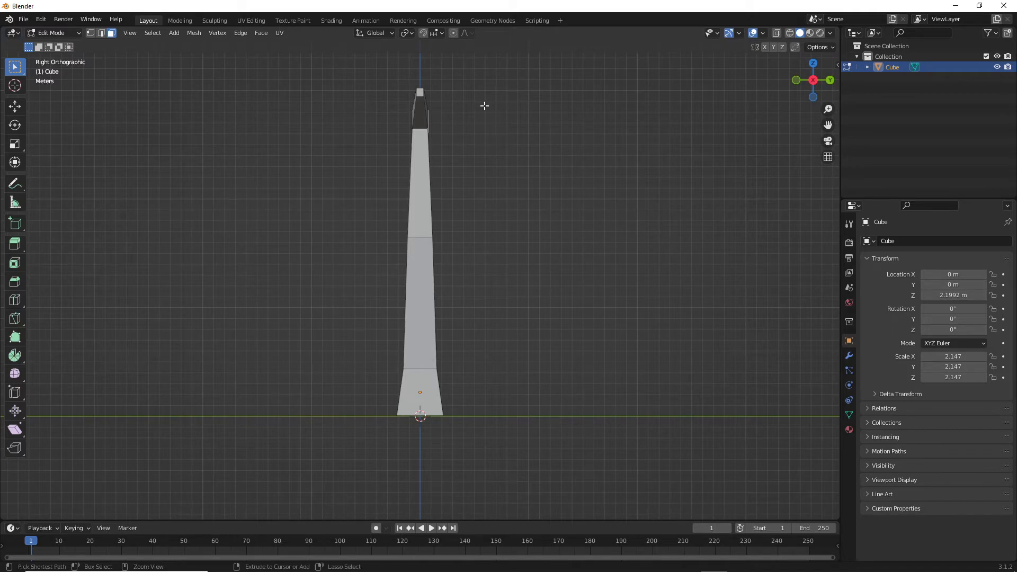
ctrl+right_click(493, 92)
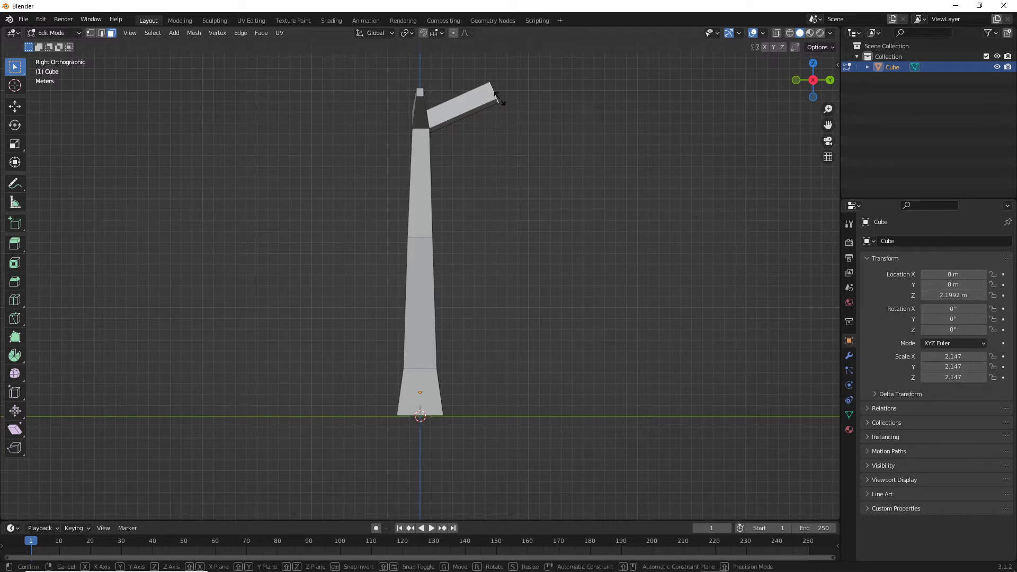
key(s)
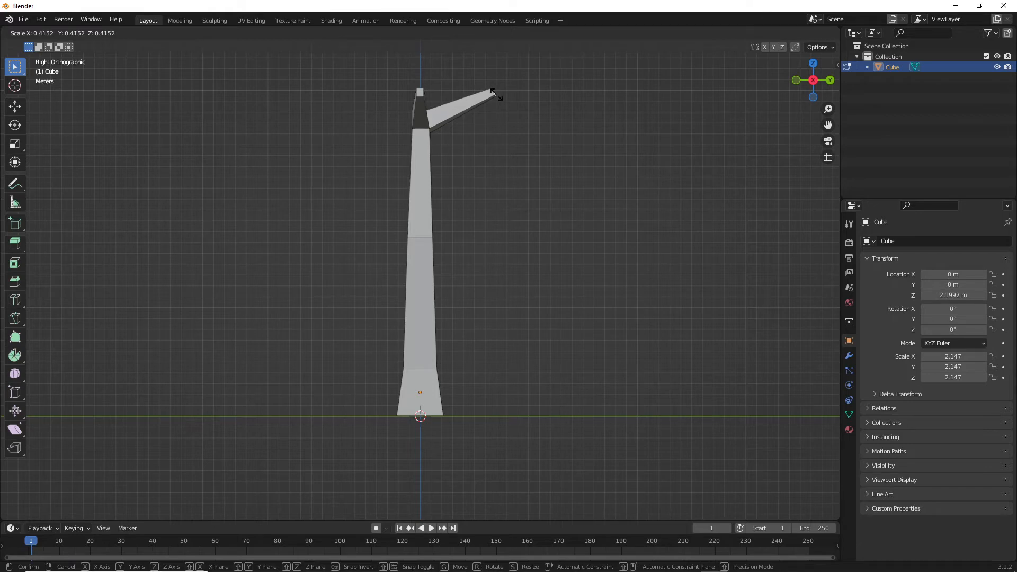
click(495, 95)
middle_drag(465, 101, 502, 135)
key(KP_1)
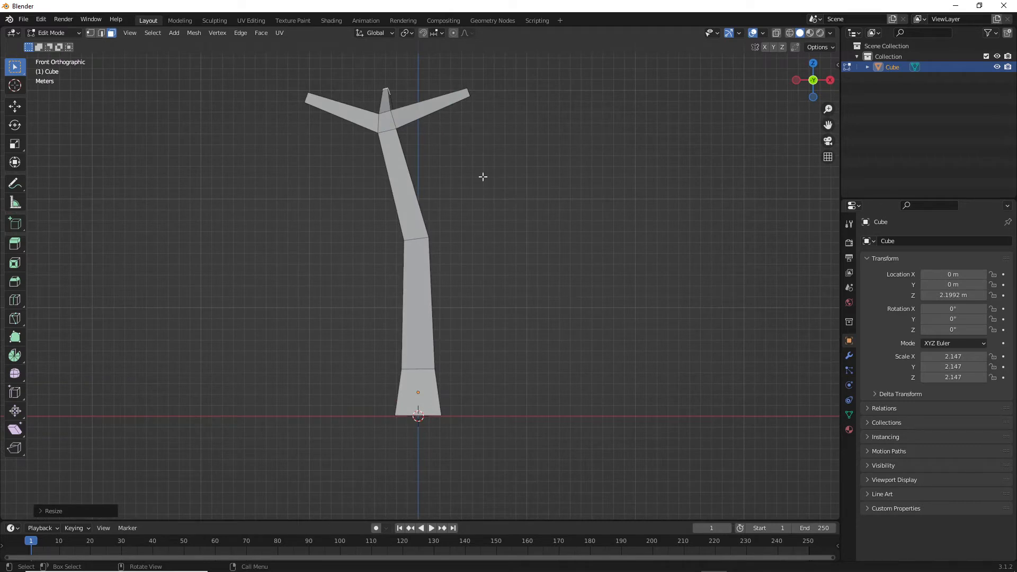
scroll(449, 196, down, 4)
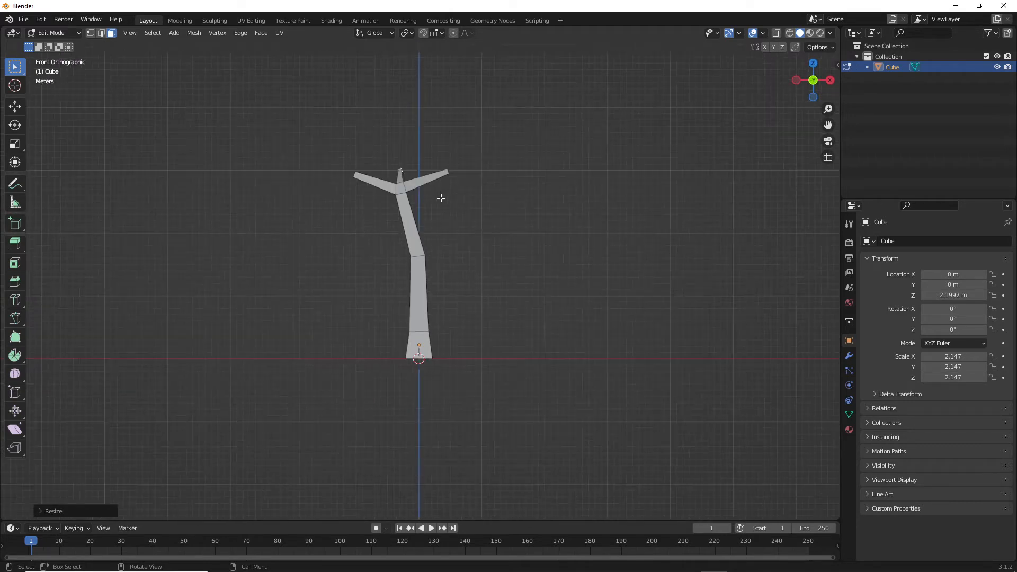
scroll(441, 198, up, 1)
scroll(418, 191, up, 2)
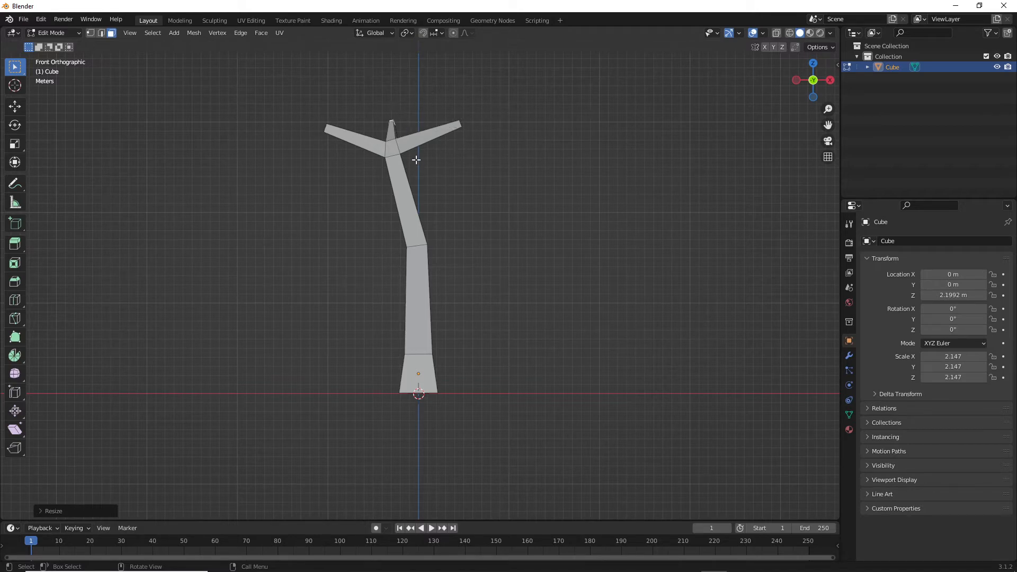
scroll(414, 155, down, 2)
In front view, extrude the positive-X branch's end face outward and slightly downward, scaling the new end down to about 0.72
middle_drag(413, 153, 367, 170)
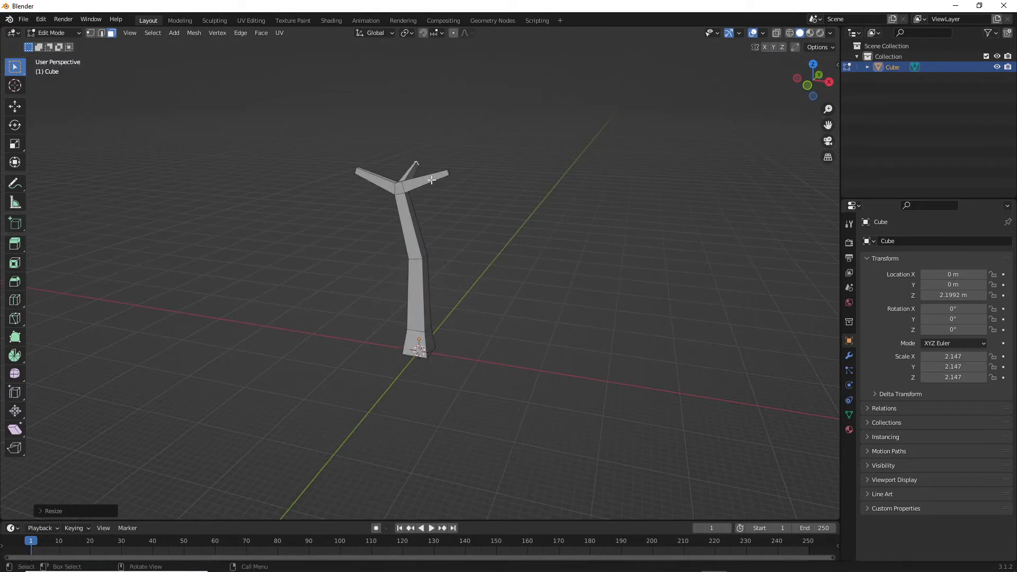
scroll(465, 184, up, 3)
shift+middle_drag(491, 135, 406, 203)
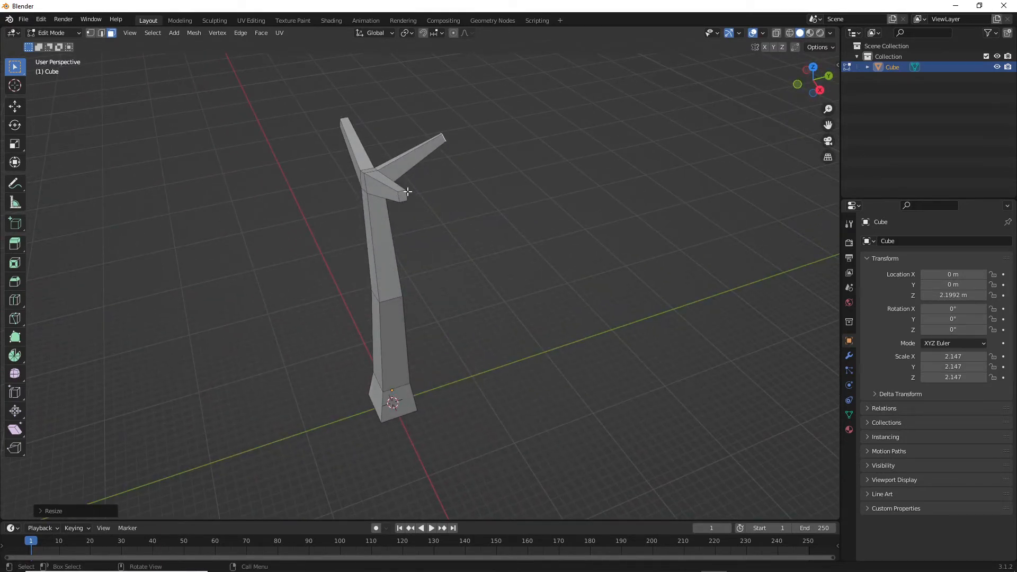
click(403, 196)
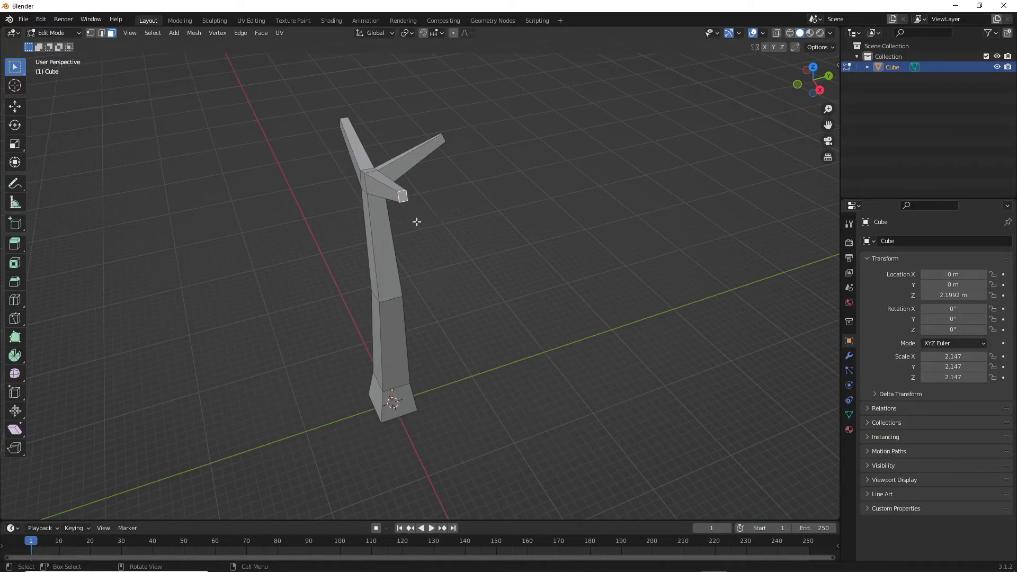
key(KP_1)
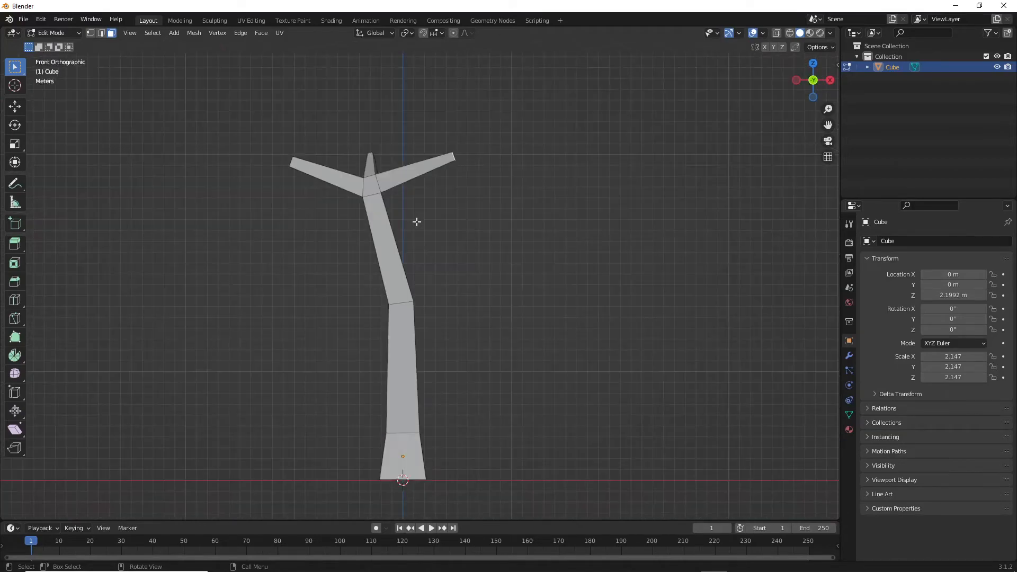
ctrl+right_click(540, 164)
key(s)
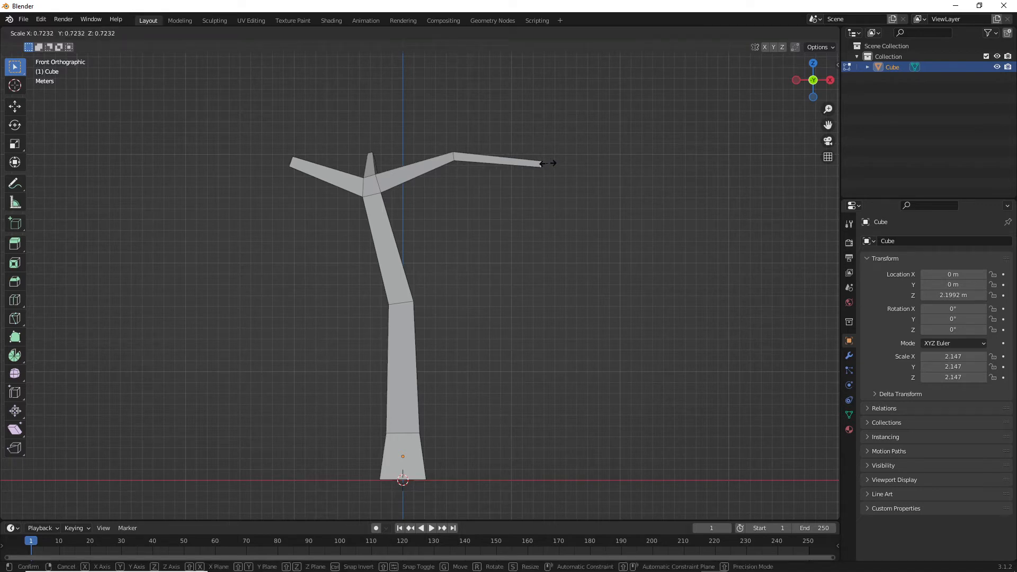
click(548, 163)
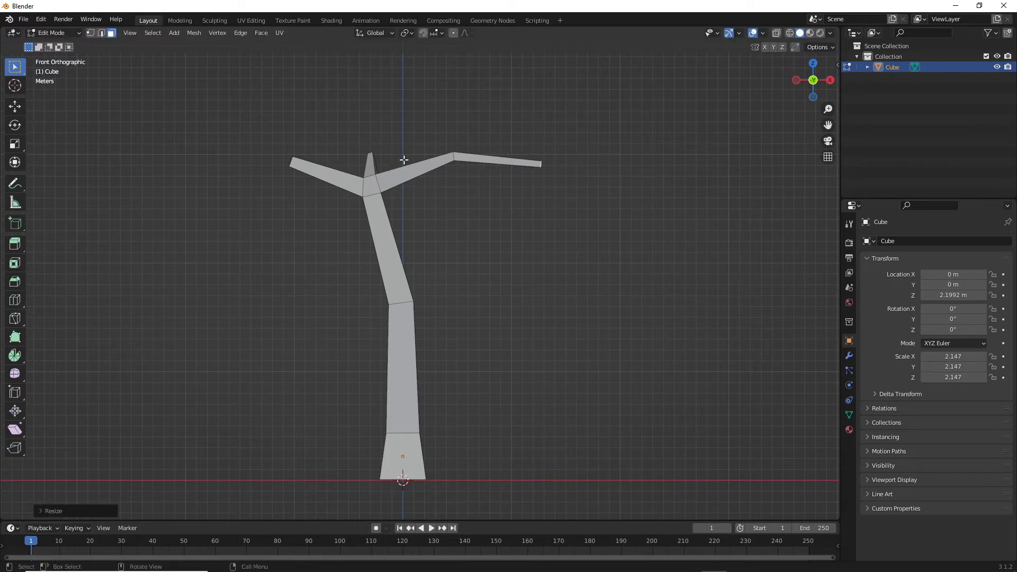
In front view, extrude the negative-X branch's end face outward and slightly upward, scaling the new end down to about 0.63
middle_drag(390, 155, 403, 178)
click(396, 181)
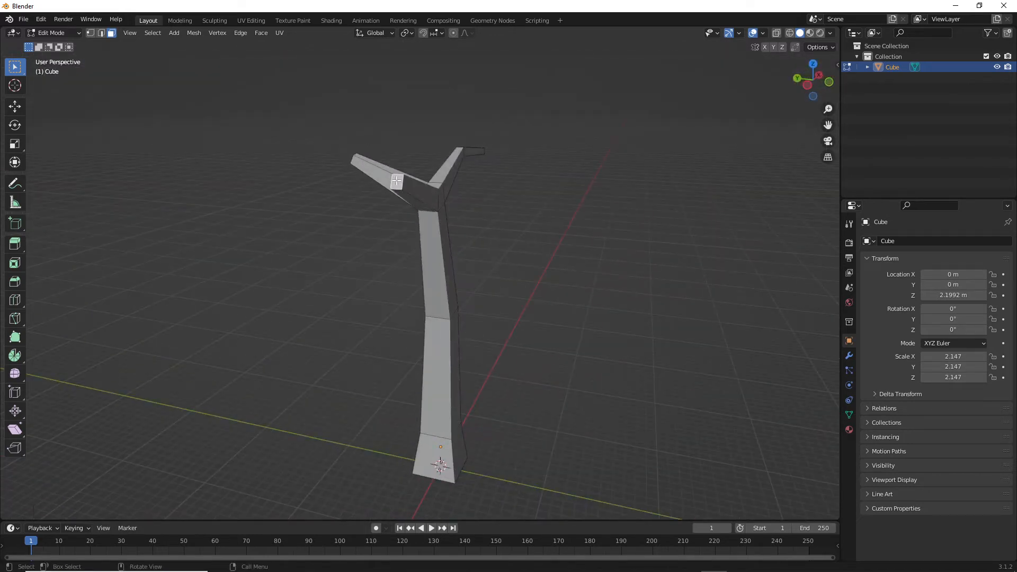
middle_drag(527, 158, 398, 164)
key(KP_1)
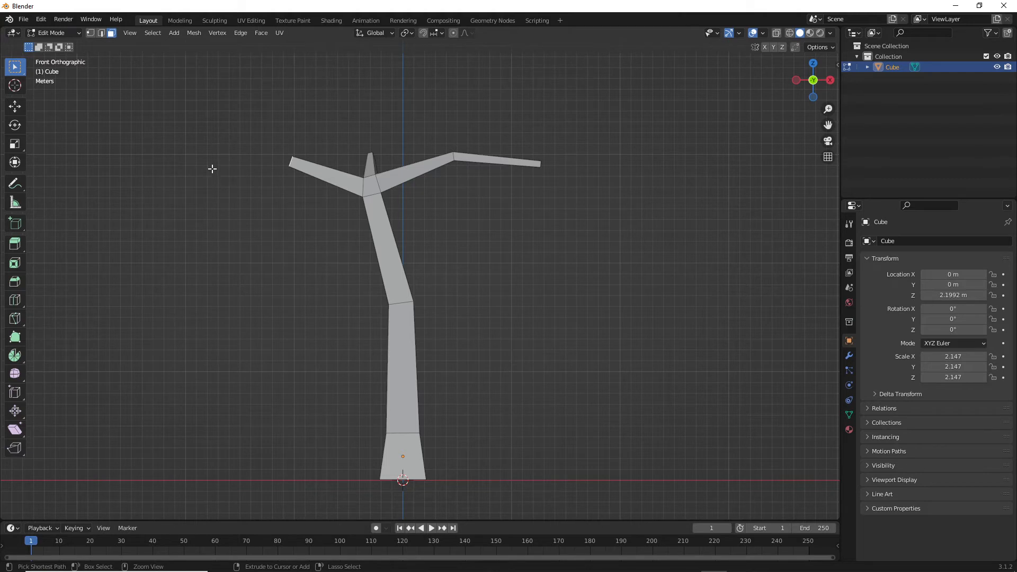
ctrl+right_click(208, 142)
key(s)
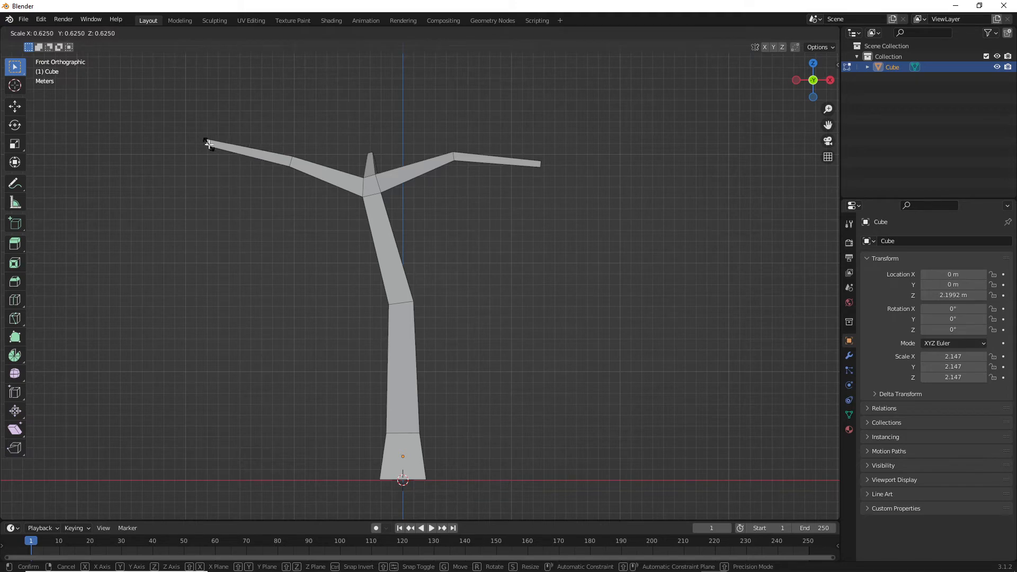
click(207, 142)
In right view, extrude the positive-Y branch's end face steeply upward and outward, scaling the new end down slightly
middle_drag(348, 162, 440, 195)
click(431, 195)
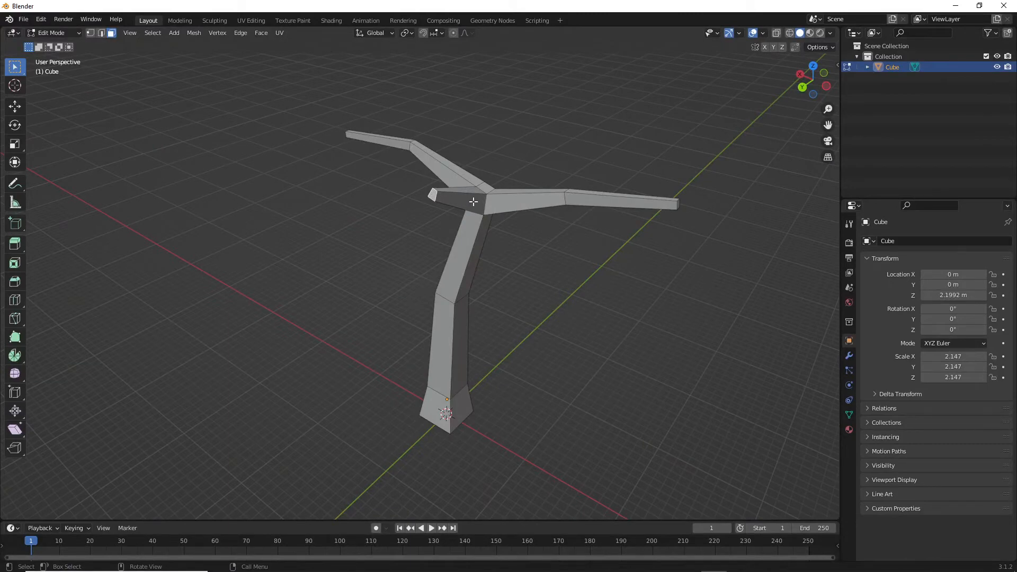
key(KP_3)
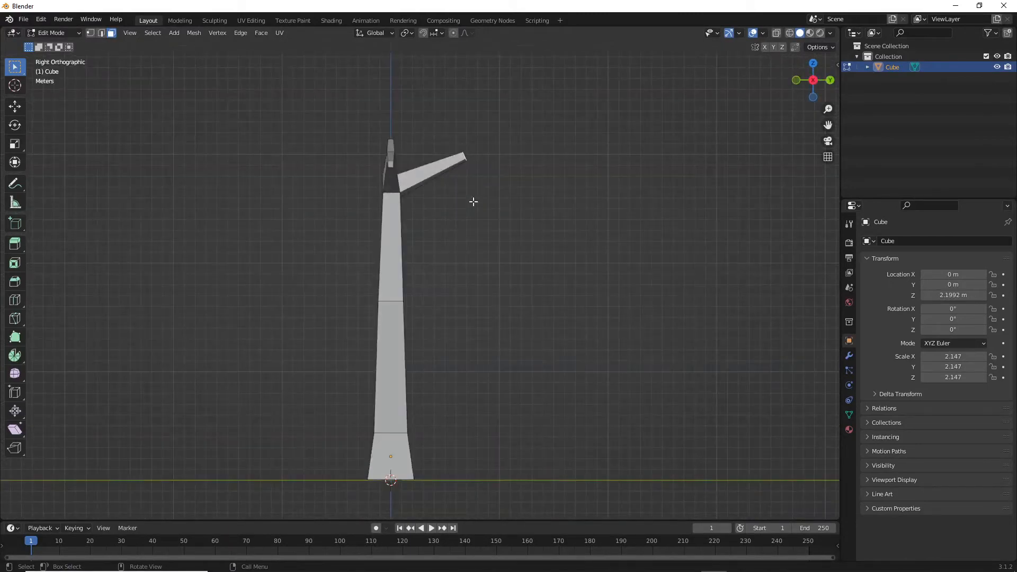
ctrl+right_click(504, 106)
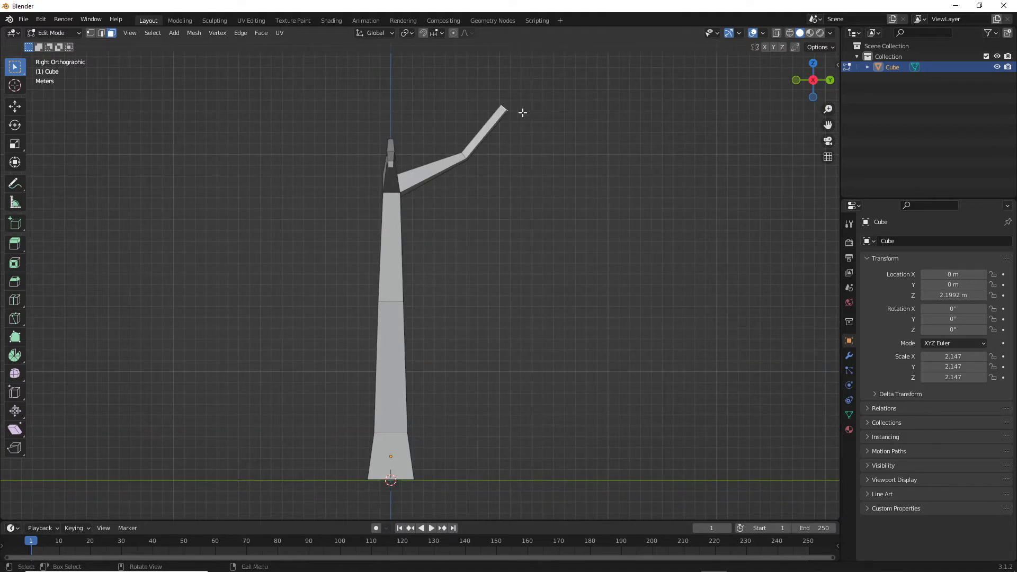
key(s)
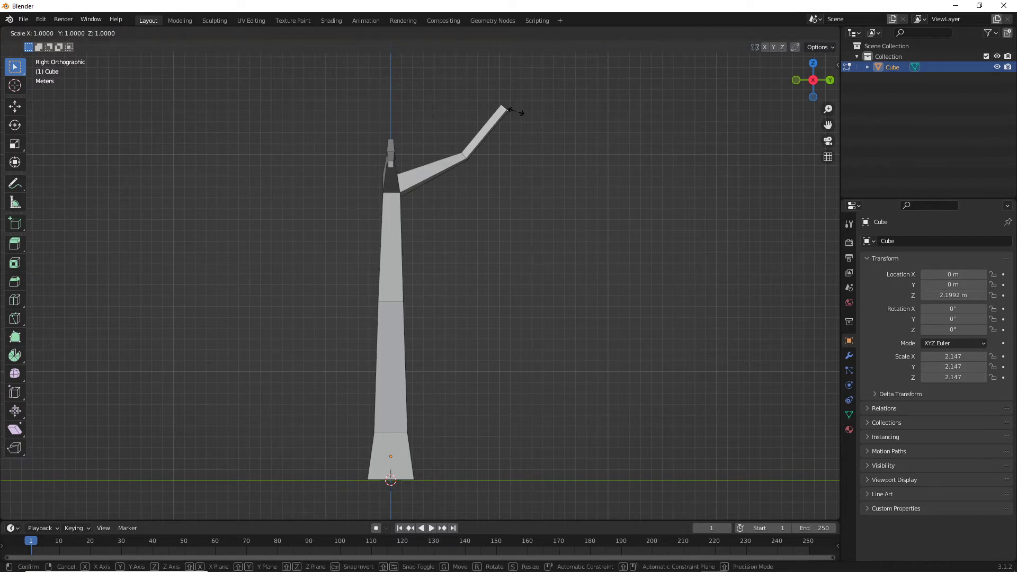
click(506, 108)
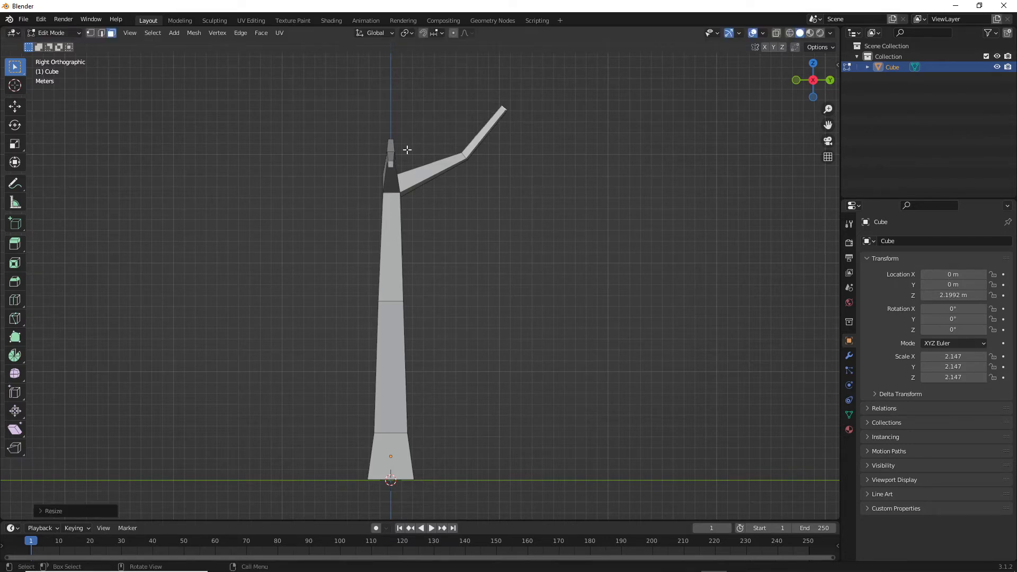
middle_drag(400, 145, 503, 167)
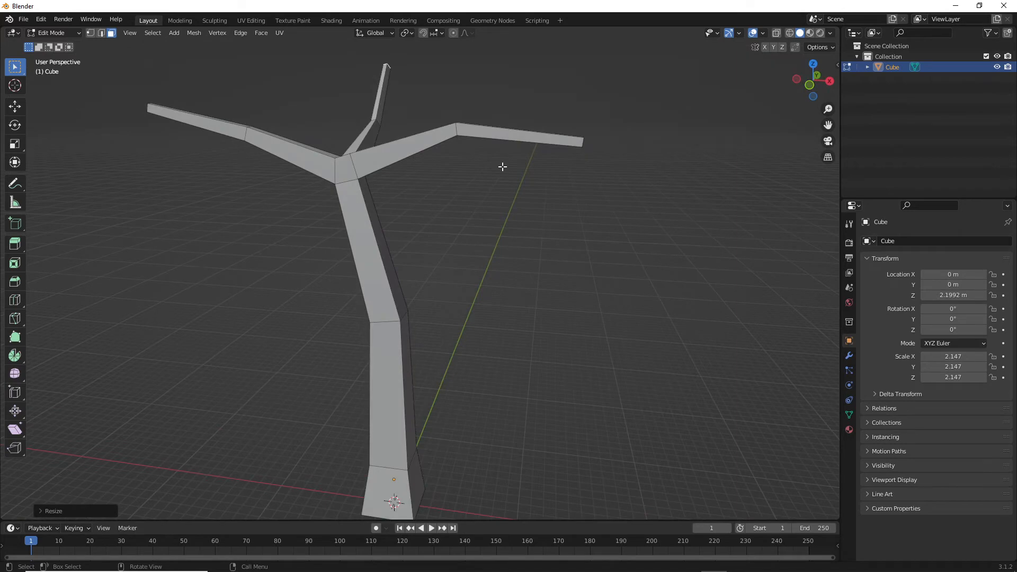
key(KP_1)
scroll(463, 131, down, 3)
mouse_move(408, 159)
middle_down()
mouse_move(503, 223)
mouse_move(574, 200)
mouse_move(455, 185)
mouse_move(401, 141)
mouse_move(477, 196)
mouse_move(466, 177)
mouse_move(529, 171)
mouse_move(606, 200)
mouse_move(406, 177)
mouse_move(415, 165)
middle_up()
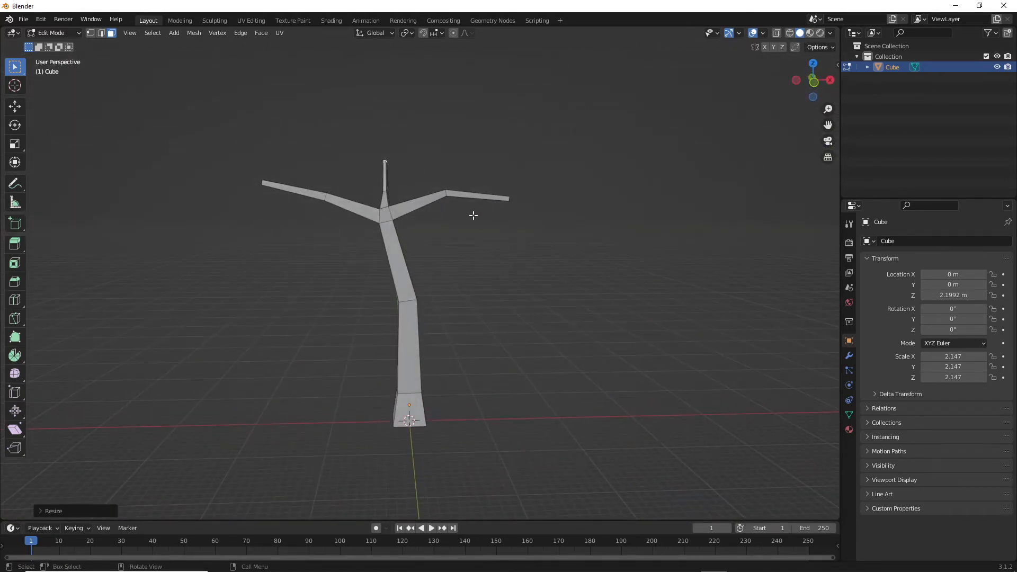
key(KP_1)
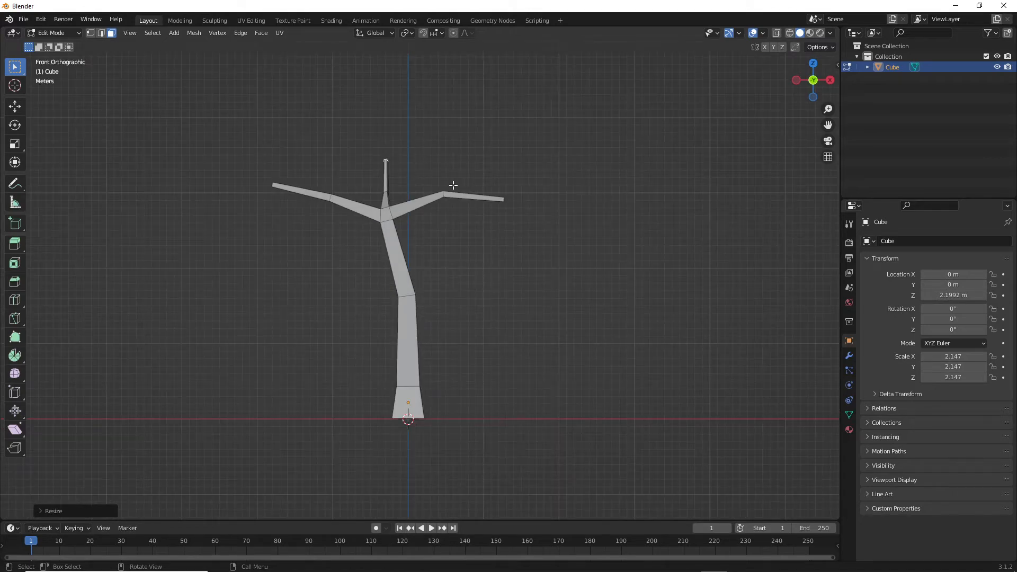
scroll(453, 183, up, 1)
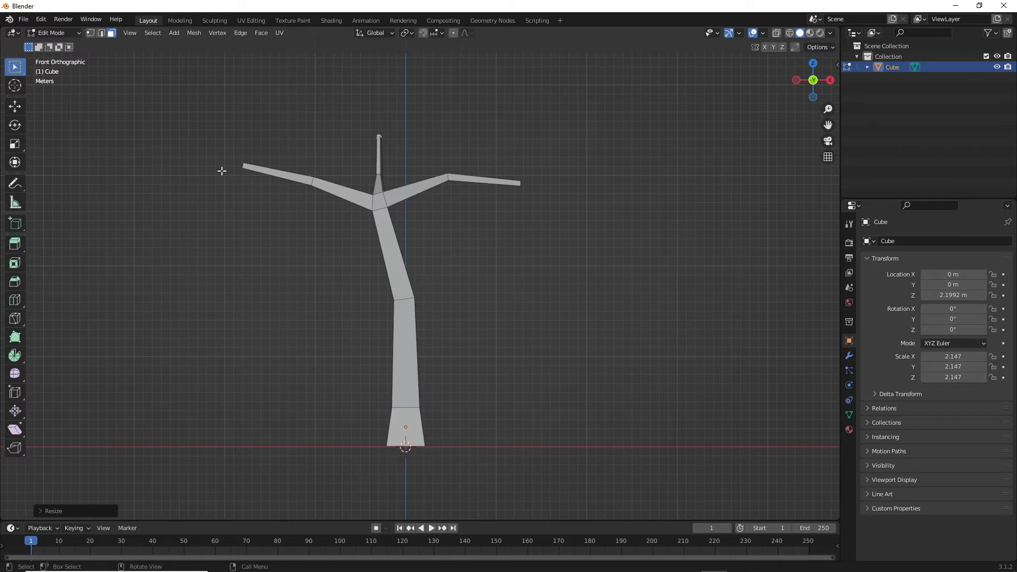
Place the 3D cursor on the negative-X branch's end face, add an ico sphere there, and open its creation settings
middle_drag(223, 168, 470, 171)
scroll(395, 175, up, 4)
scroll(408, 163, down, 3)
scroll(404, 209, up, 3)
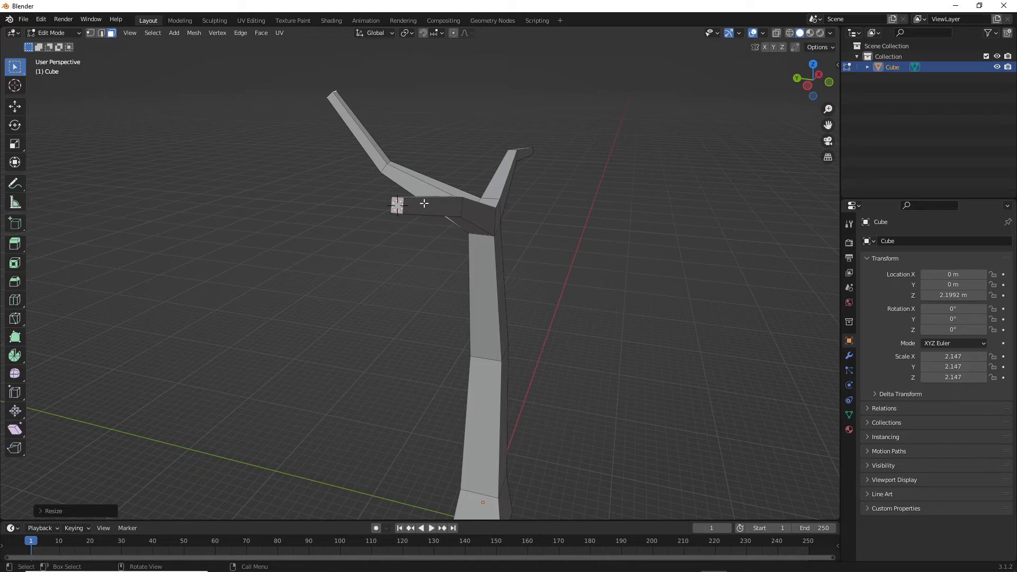
key(shift+a)
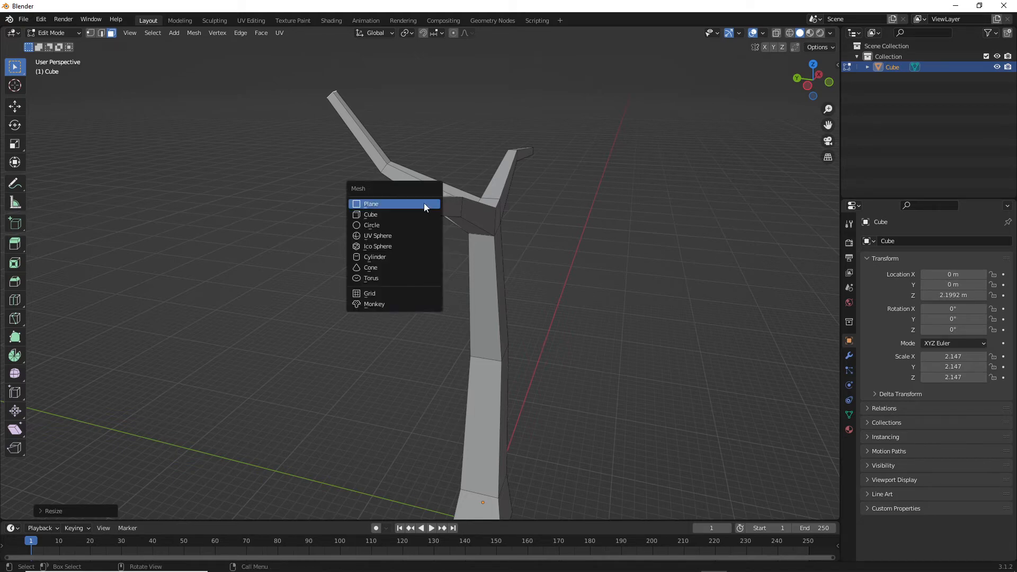
click(385, 248)
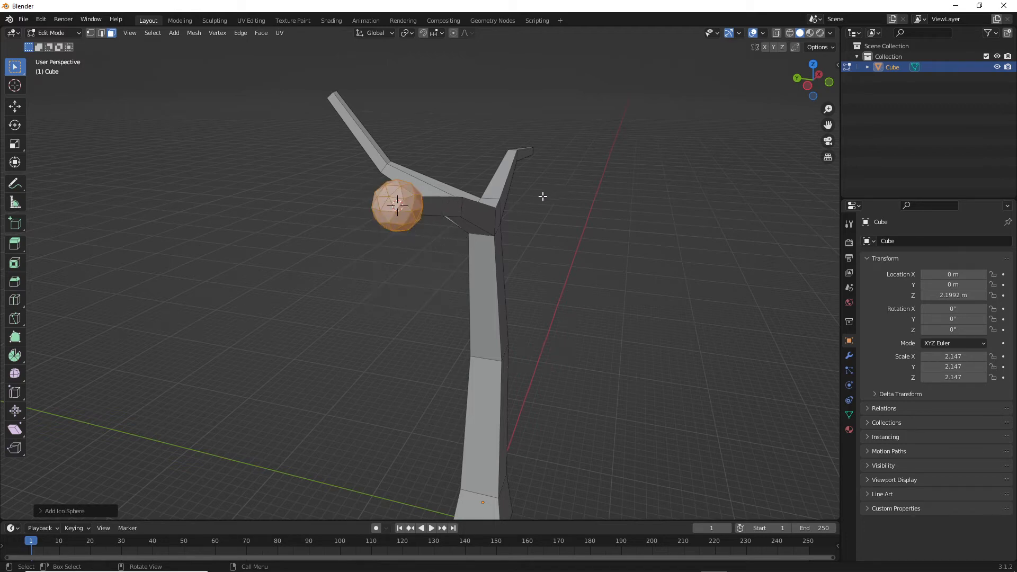
middle_drag(563, 189, 501, 200)
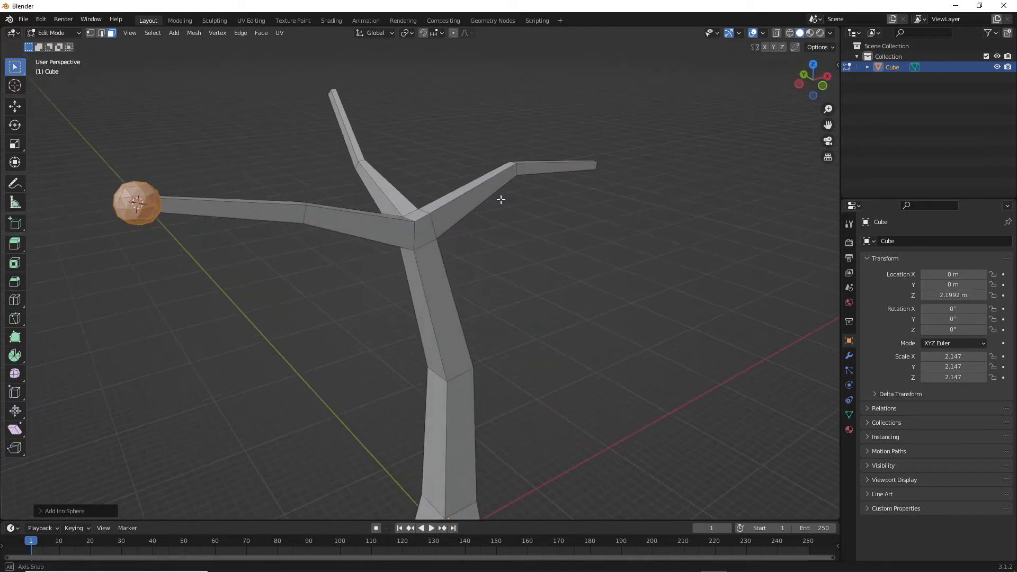
click(78, 510)
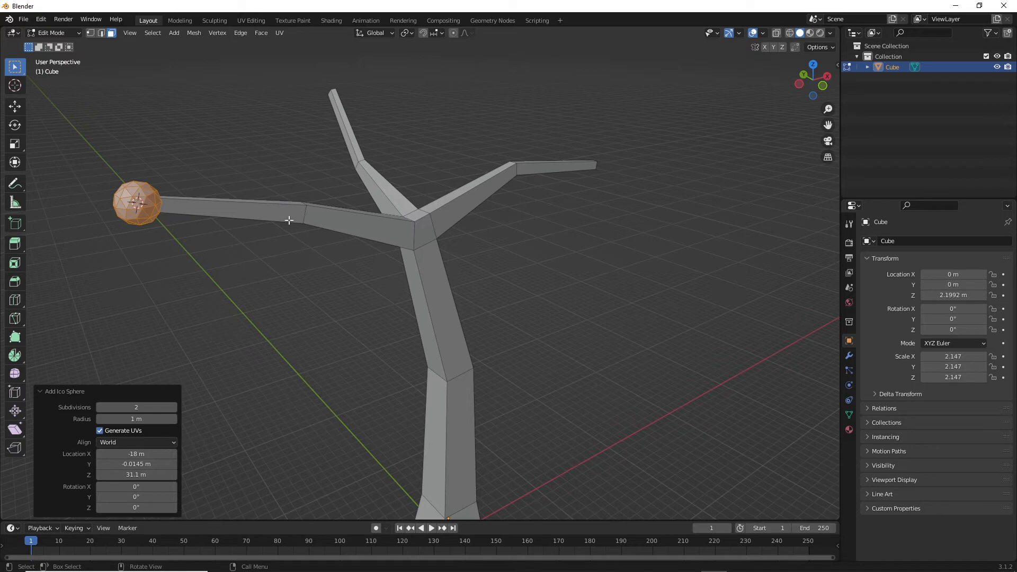
click(196, 273)
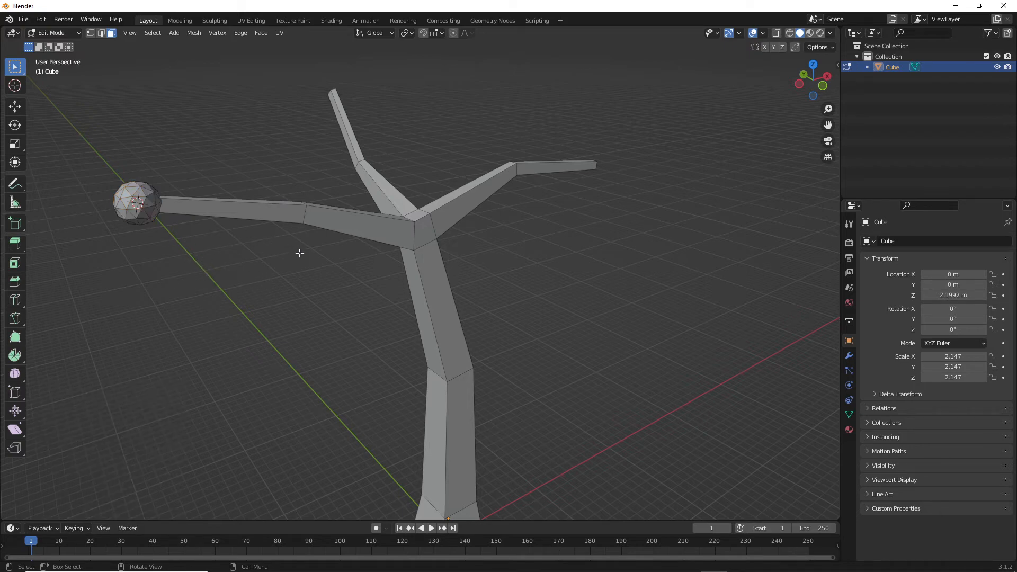
middle_drag(270, 271, 317, 229)
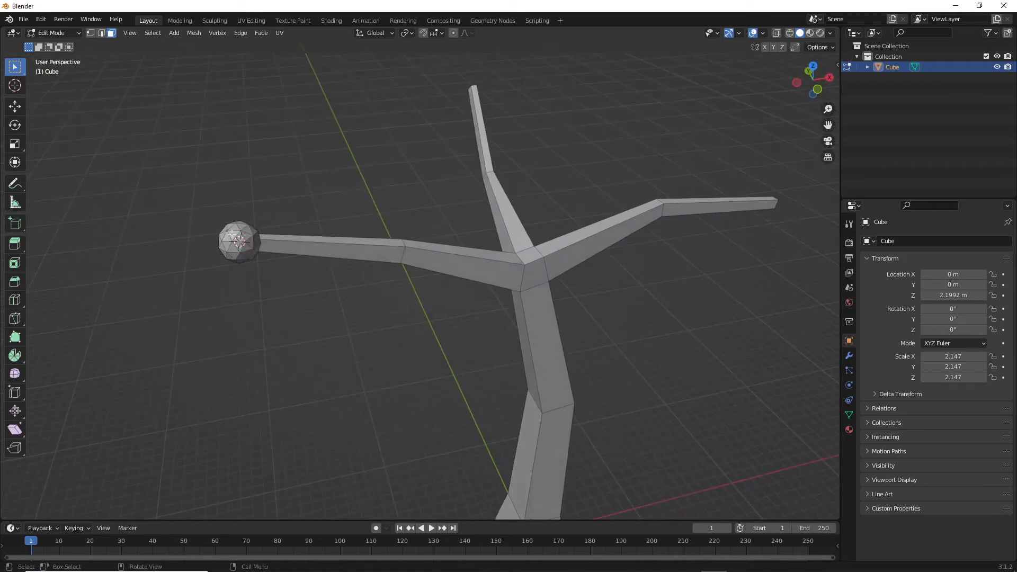
click(303, 248)
key(a)
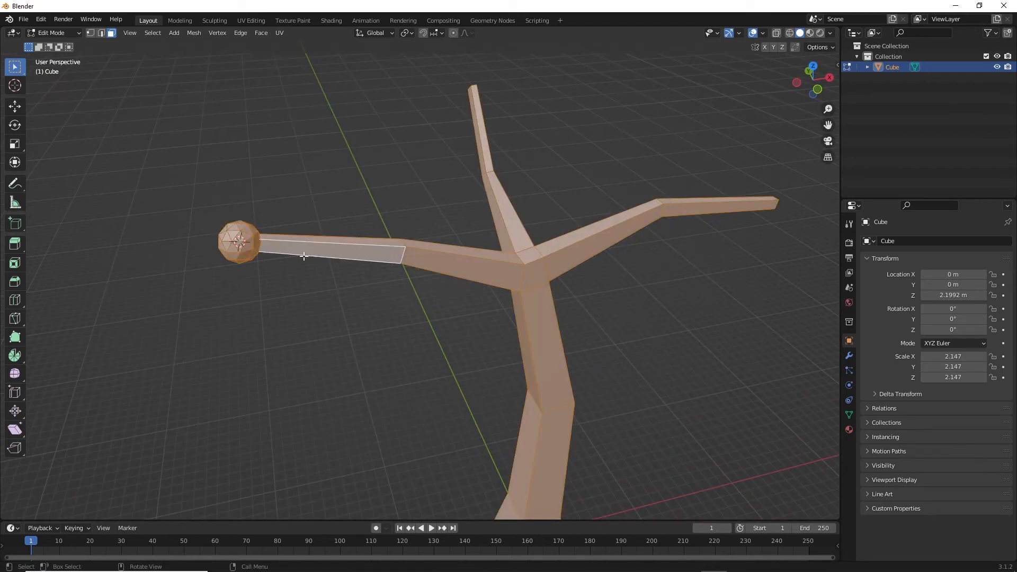
key(alt+a)
key(l)
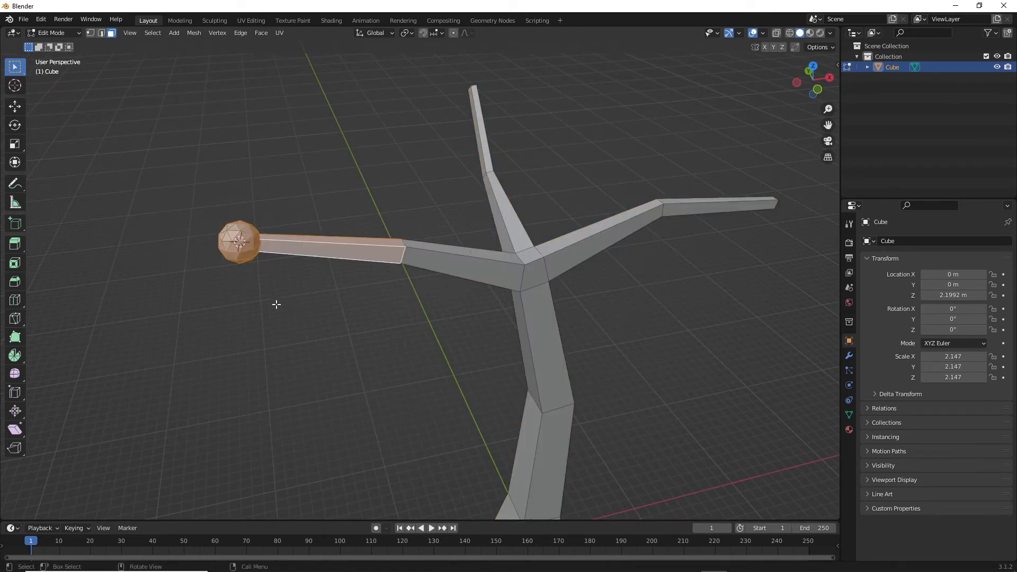
mouse_move(275, 303)
middle_down()
mouse_move(393, 311)
mouse_move(343, 291)
mouse_move(272, 291)
middle_up()
scroll(297, 290, up, 3)
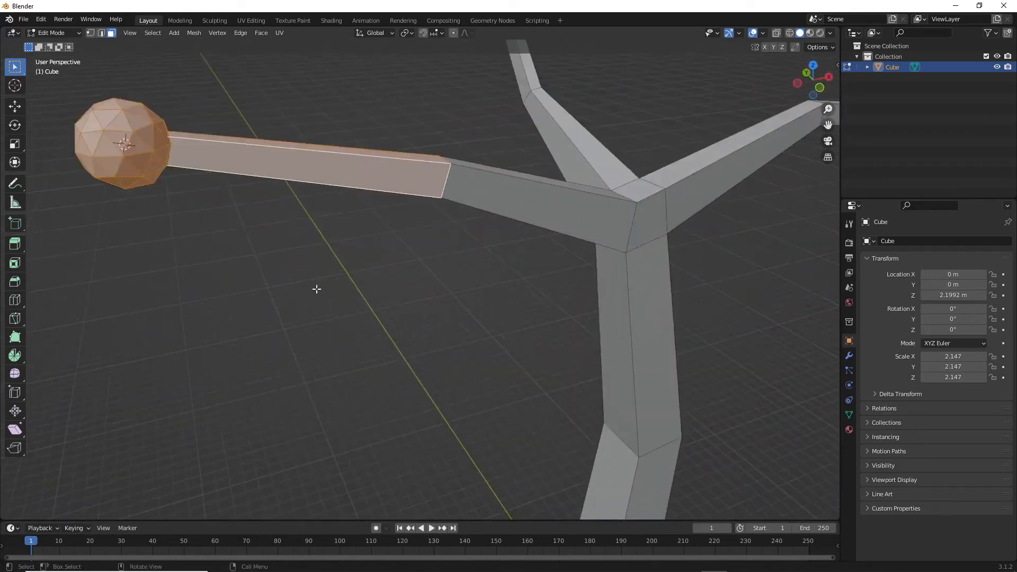
key(alt+a)
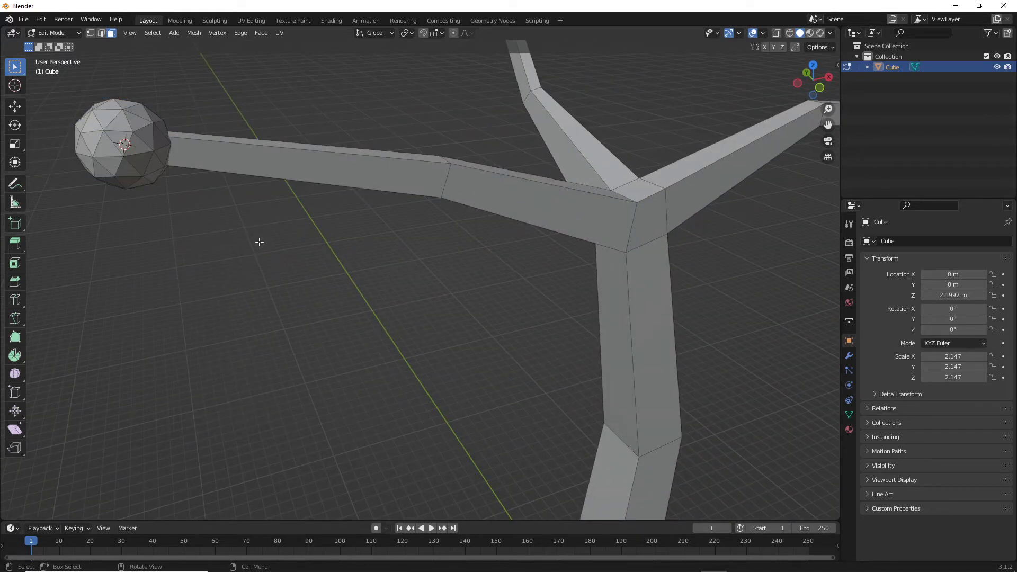
Select the whole ico sphere at the negative-X branch's tip as linked geometry delimited by seam, and switch to front view
middle_drag(259, 243, 300, 263)
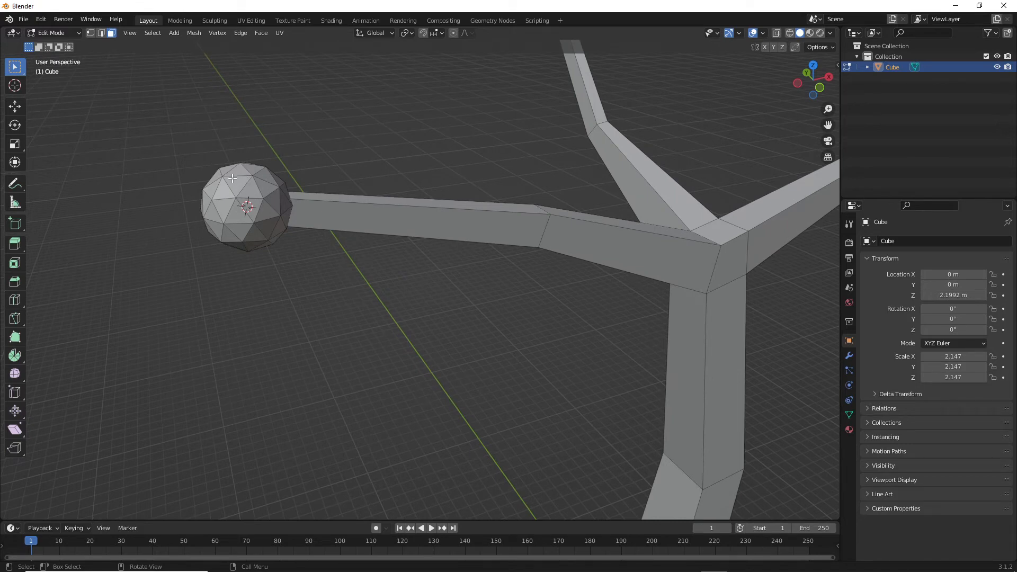
key(l)
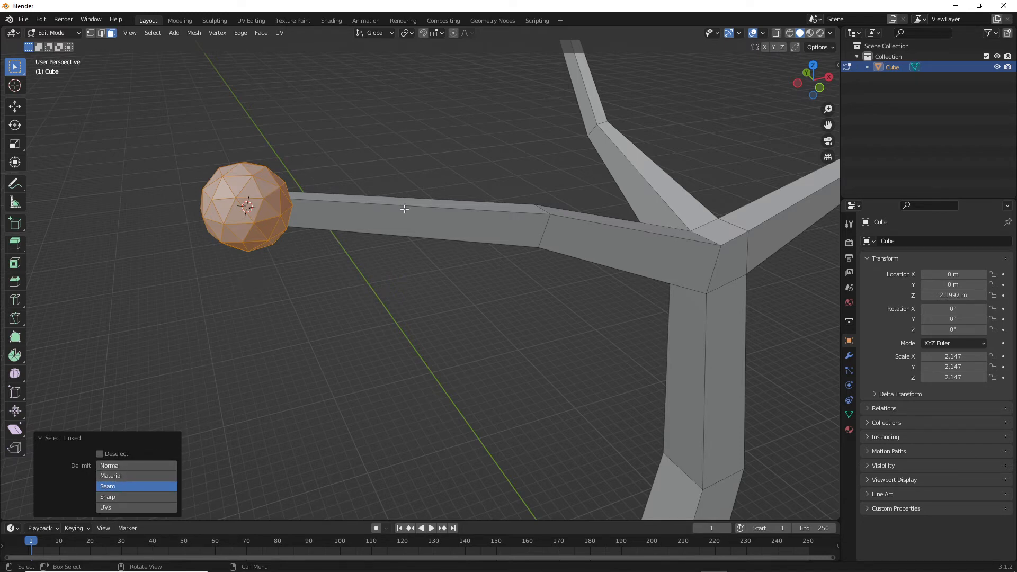
key(KP_1)
scroll(404, 209, down, 4)
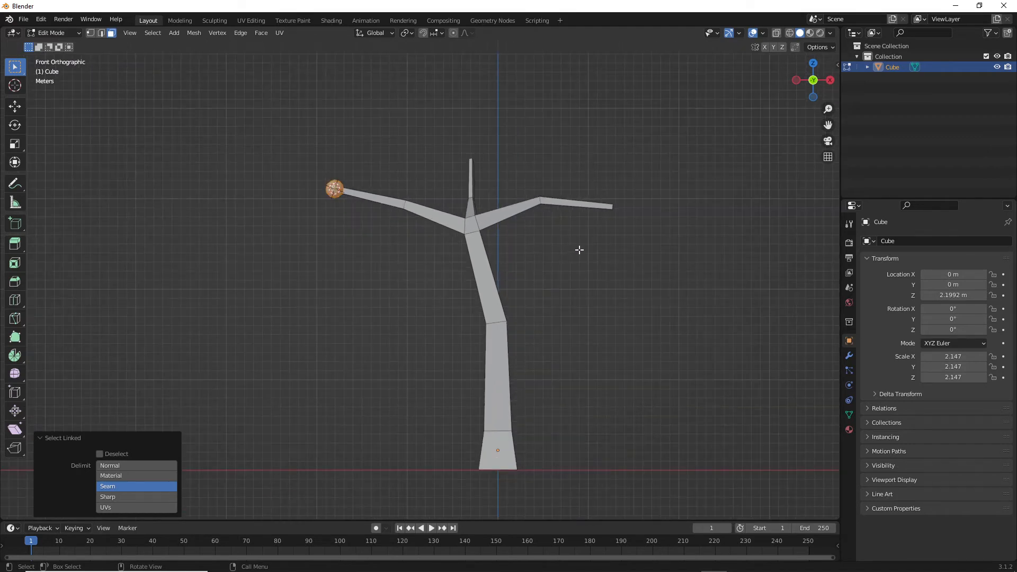
Clear the mesh selection and place the 3D cursor at the centre of the trunk's base in front view
shift+right_drag(605, 274, 578, 275)
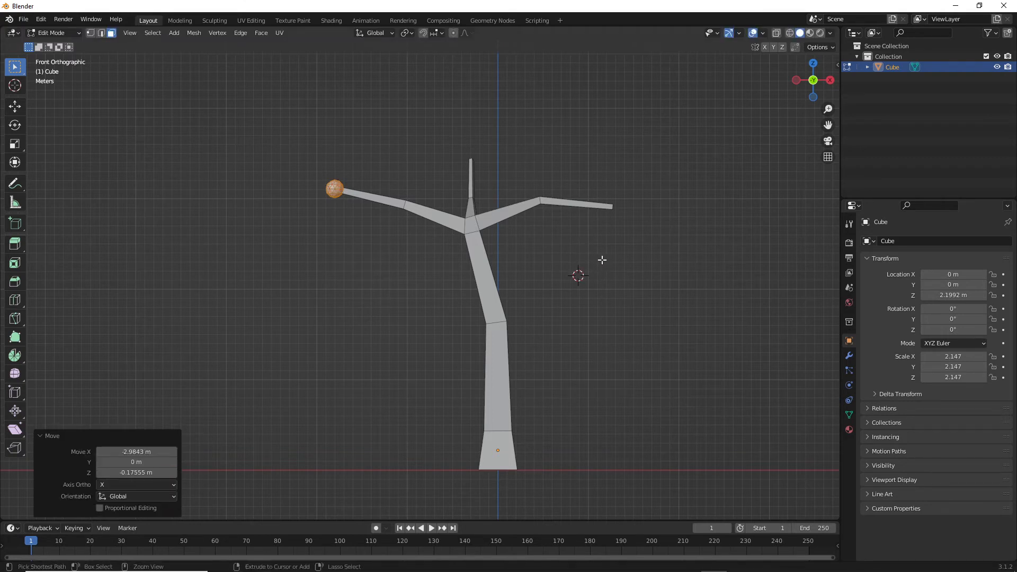
key(ctrl+z)
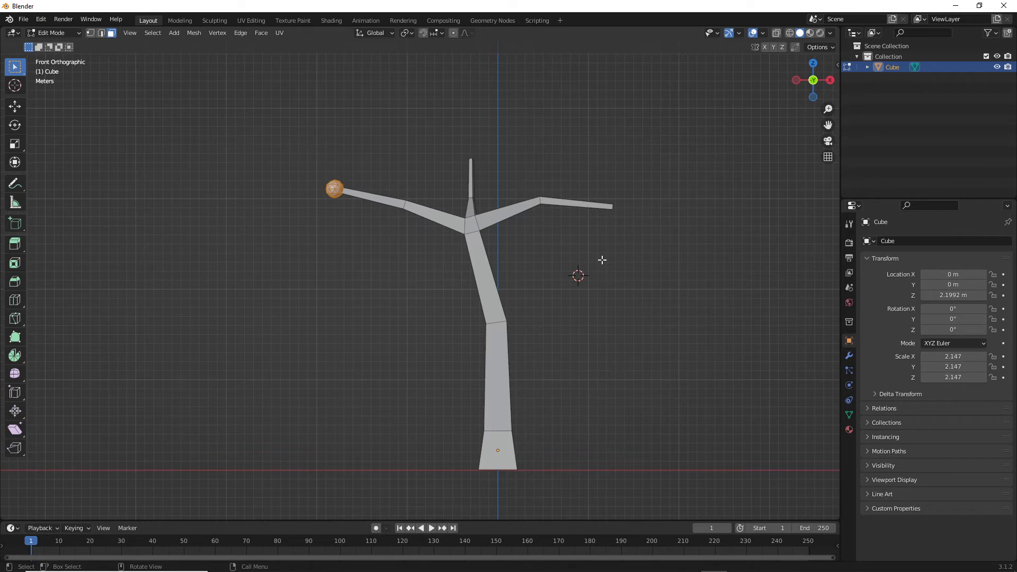
key(alt+a)
scroll(338, 188, up, 2)
scroll(567, 295, down, 2)
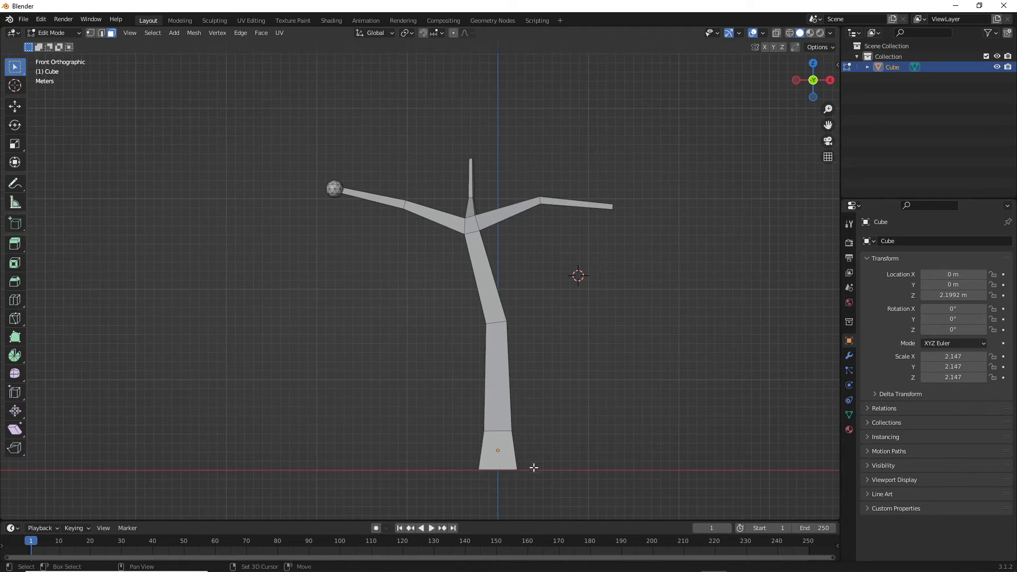
shift+right_click(498, 470)
Select the whole ico sphere at the negative-X branch's tip as linked geometry and scale it up uniformly to about 10.67
middle_drag(336, 159, 460, 211)
scroll(542, 251, up, 2)
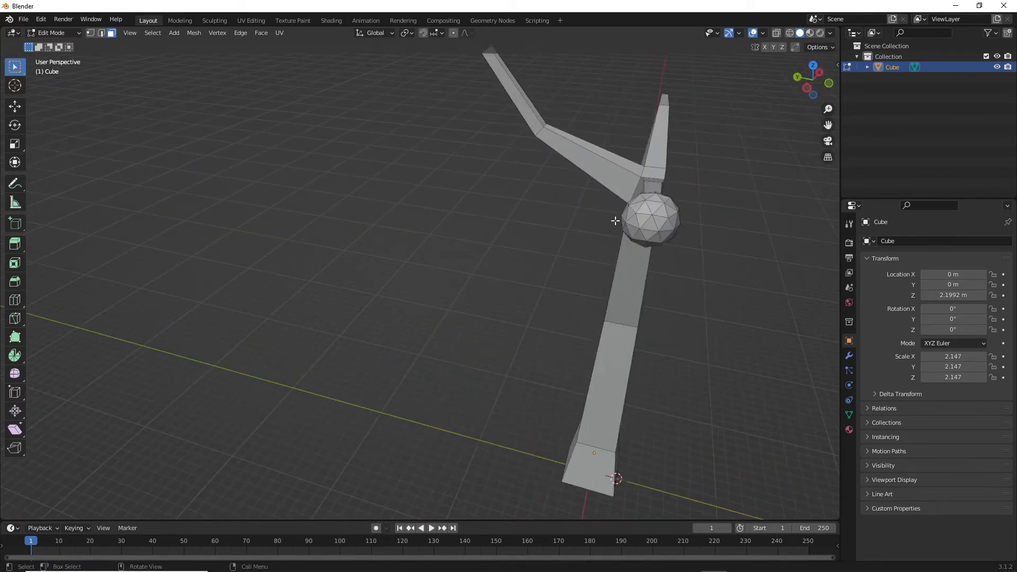
middle_drag(615, 220, 561, 203)
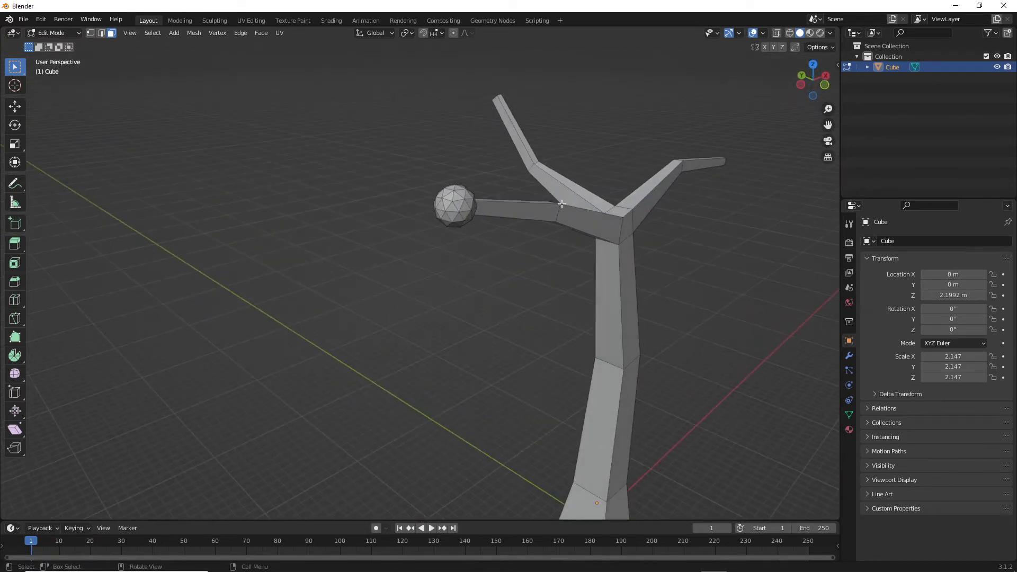
key(l)
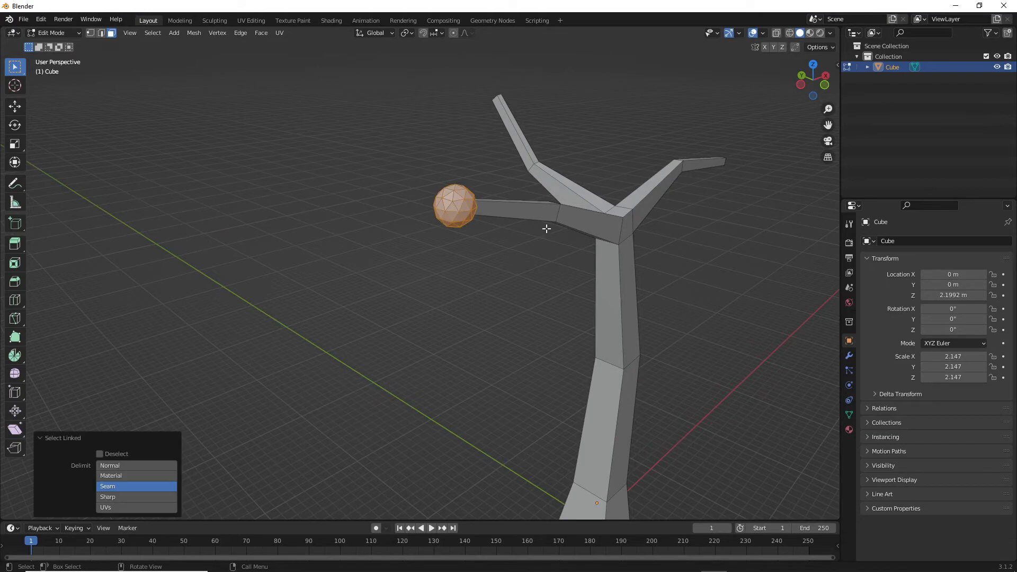
middle_drag(604, 246, 531, 254)
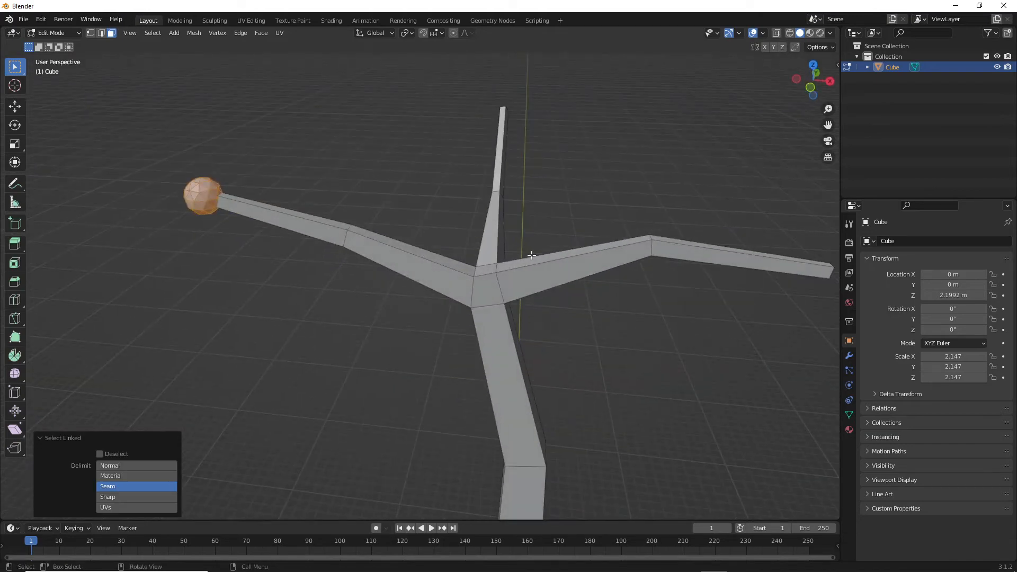
key(KP_1)
scroll(535, 237, down, 2)
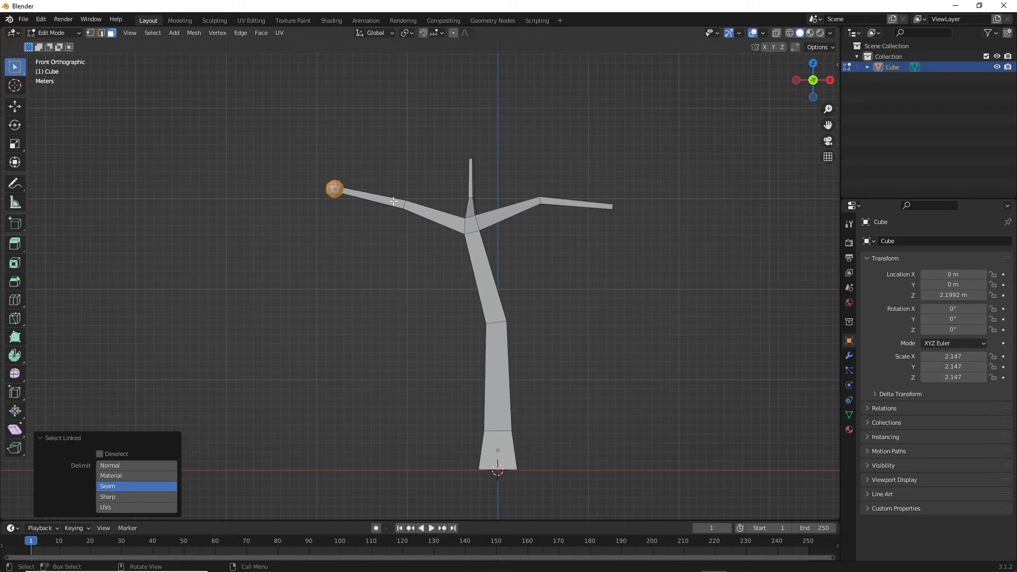
key(s)
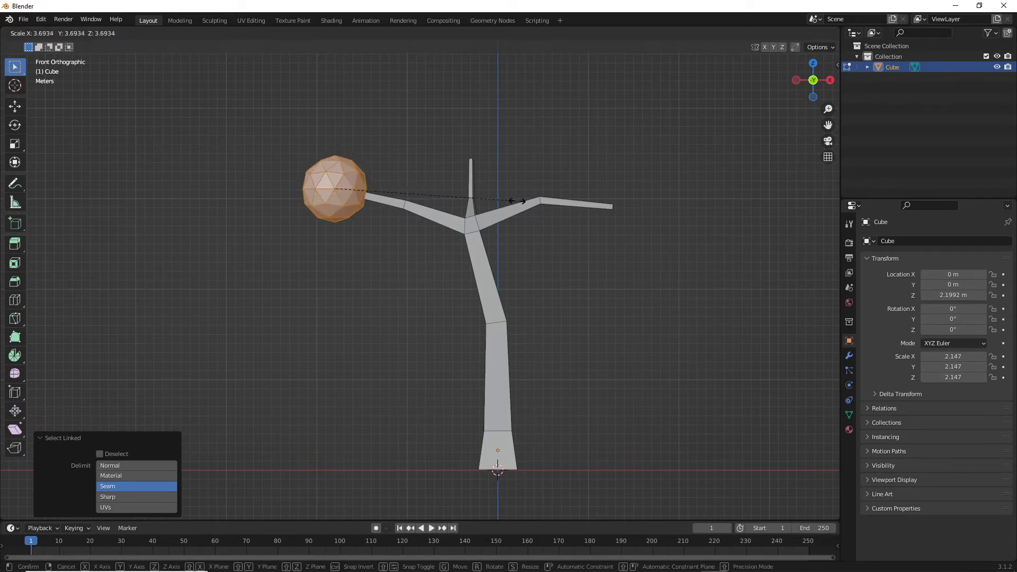
click(22, 209)
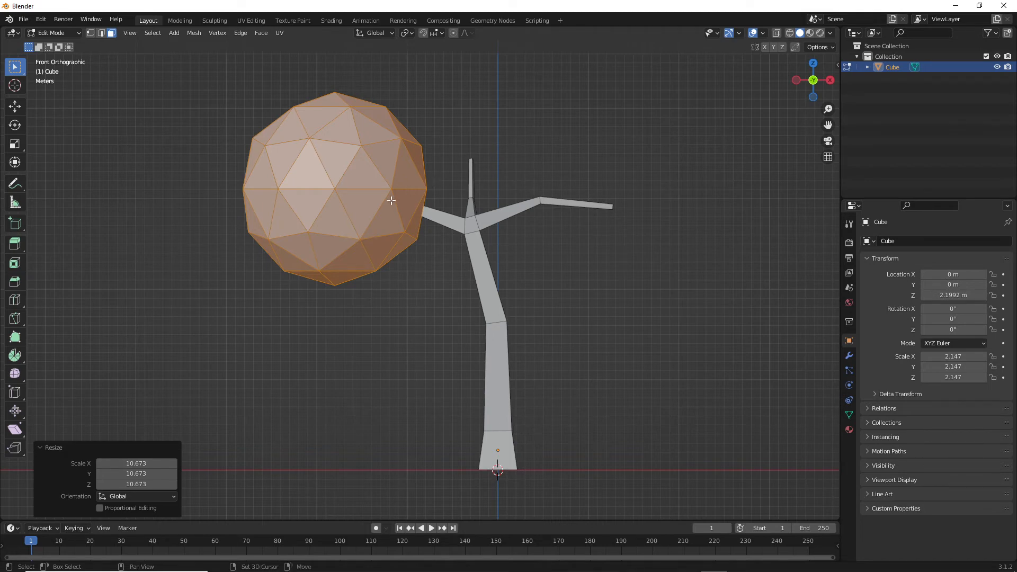
Duplicate the ico sphere about 29.4 m in X and -1.46 m in Z, and duplicate that copy about 17.4 m in Y and 6.4 m in Z
key(shift+d)
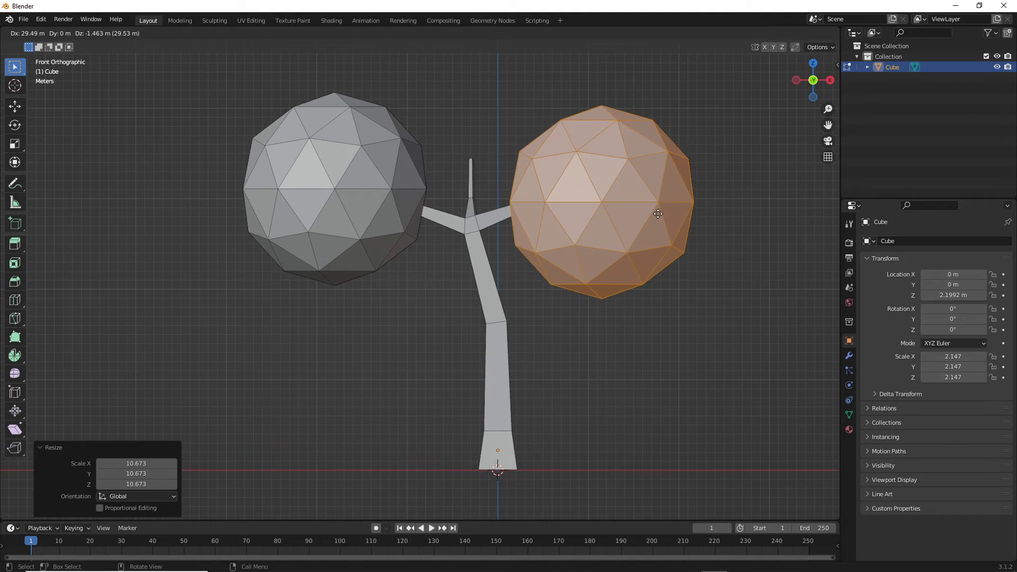
click(658, 214)
middle_drag(699, 127, 575, 170)
key(KP_3)
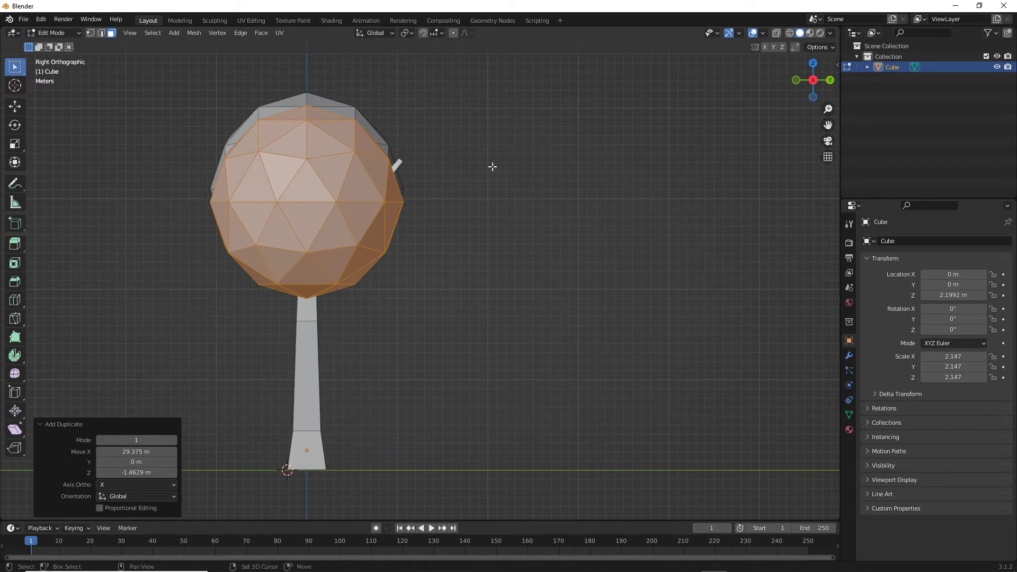
key(shift+d)
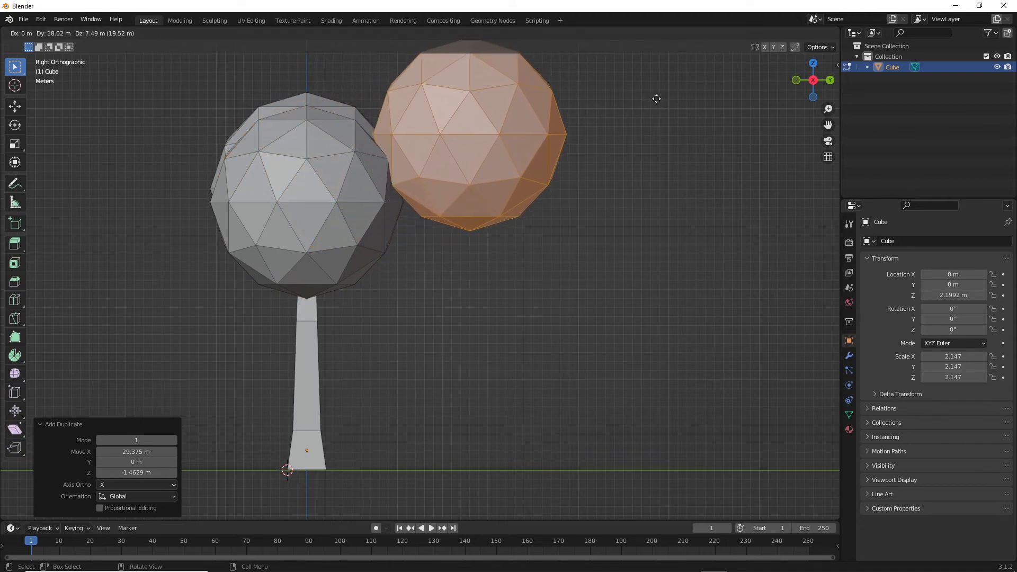
click(649, 109)
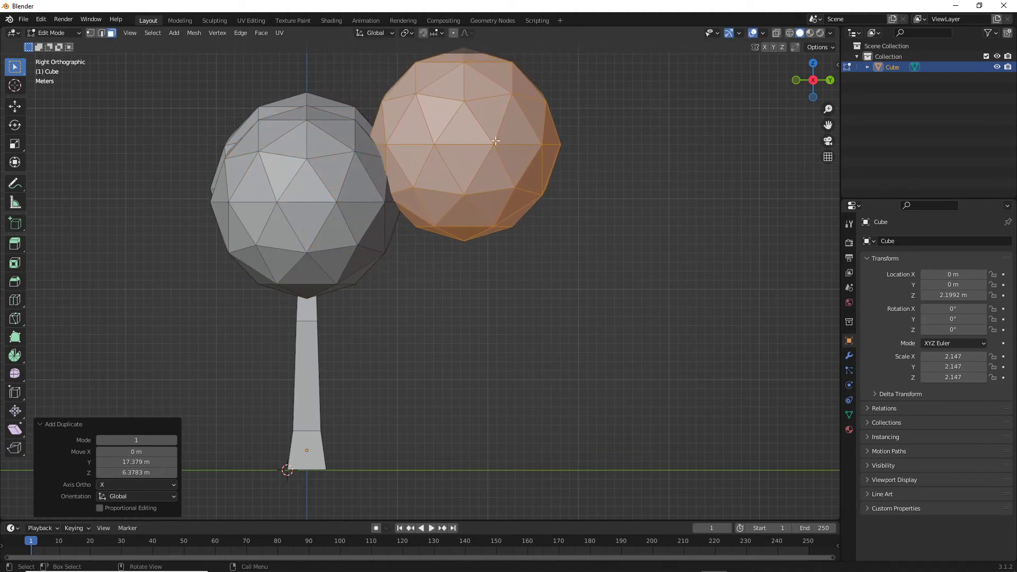
Move the newest ico sphere about -14.6 m in X, -1.6 m in Y and 0.56 m in Z onto the positive-Y branch's tip
middle_drag(495, 141, 461, 217)
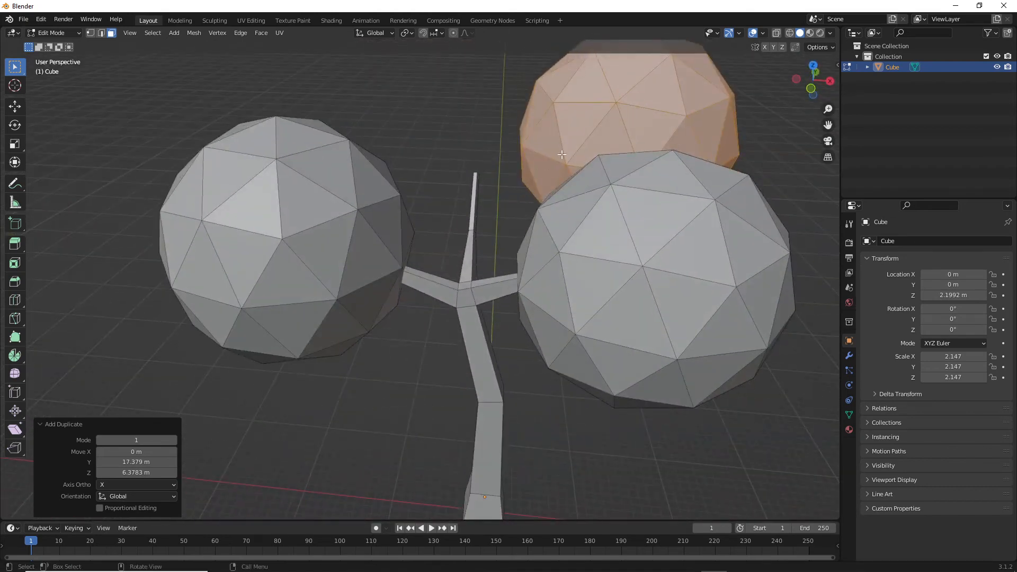
key(g)
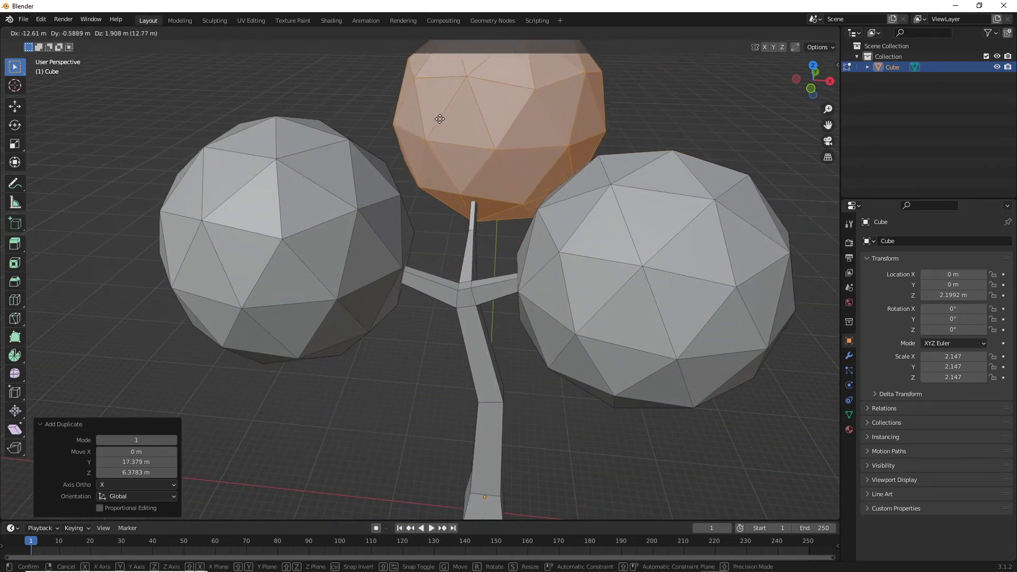
click(418, 130)
middle_drag(418, 130, 555, 158)
scroll(567, 140, down, 4)
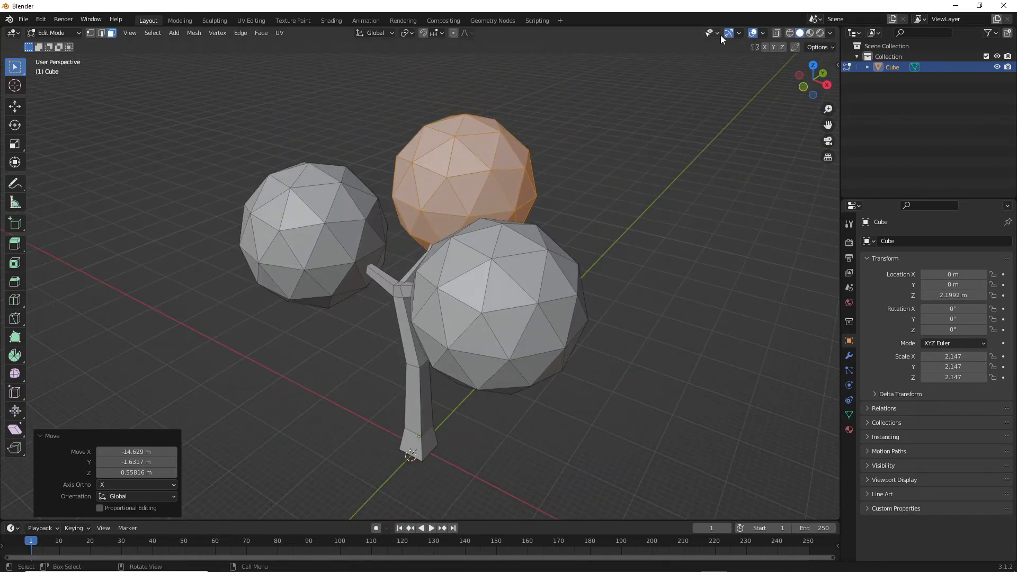
Enable the Move object gizmo in the viewport gizmo settings
click(737, 33)
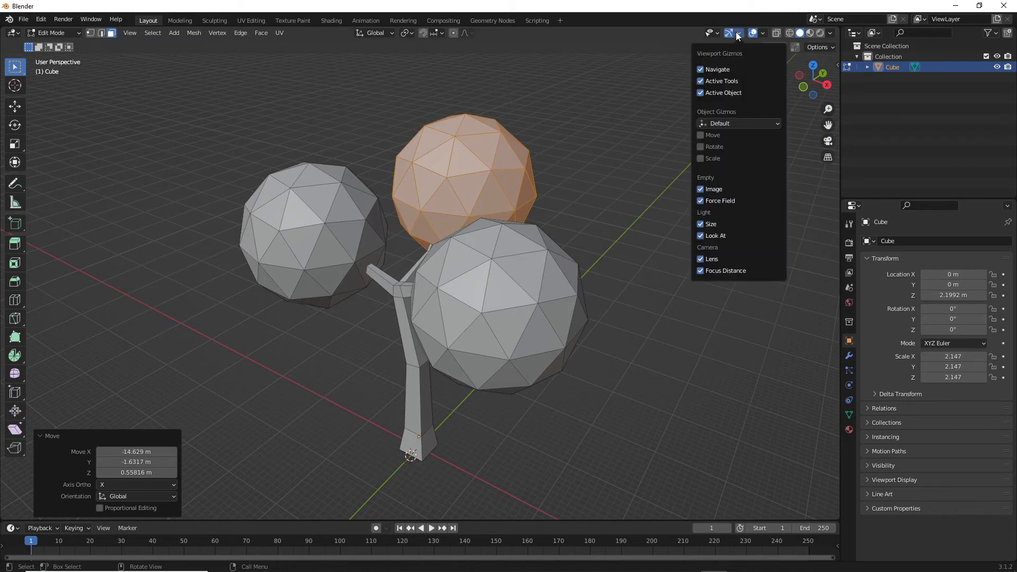
click(717, 32)
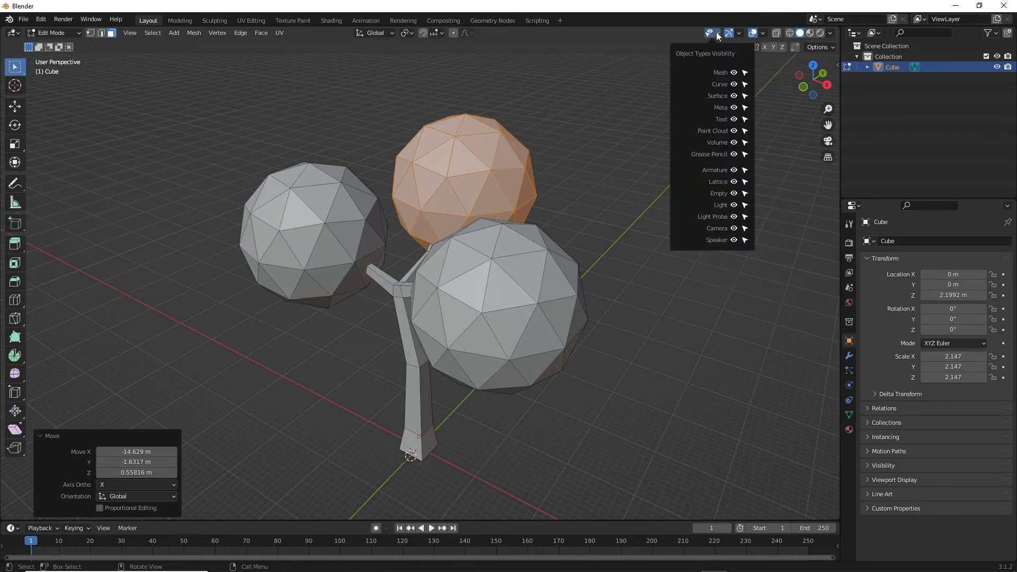
click(740, 33)
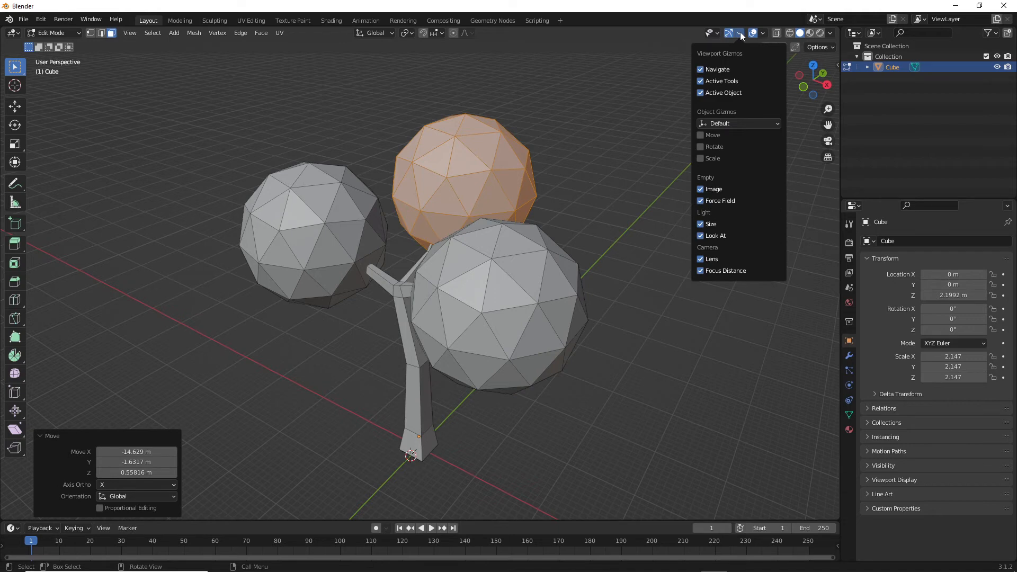
click(742, 32)
click(739, 32)
click(707, 135)
click(739, 34)
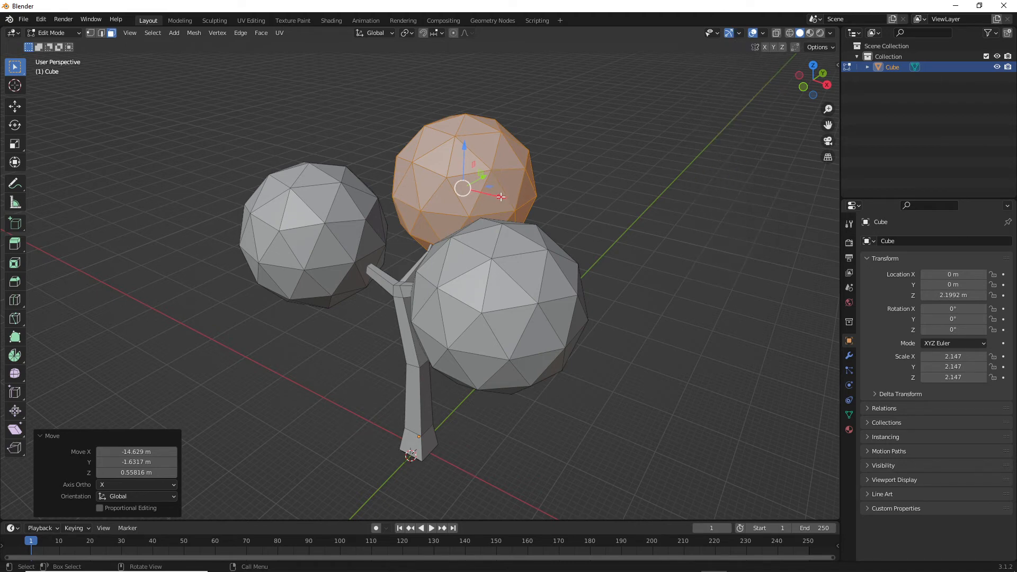
Adjust the positive-Y branch's ico sphere with the gizmo, shifting it about 0.21 m in X and -0.76 m in Z
drag(501, 197, 488, 171)
middle_drag(582, 133, 669, 127)
middle_drag(552, 212, 542, 150)
scroll(542, 151, up, 1)
key(KP_1)
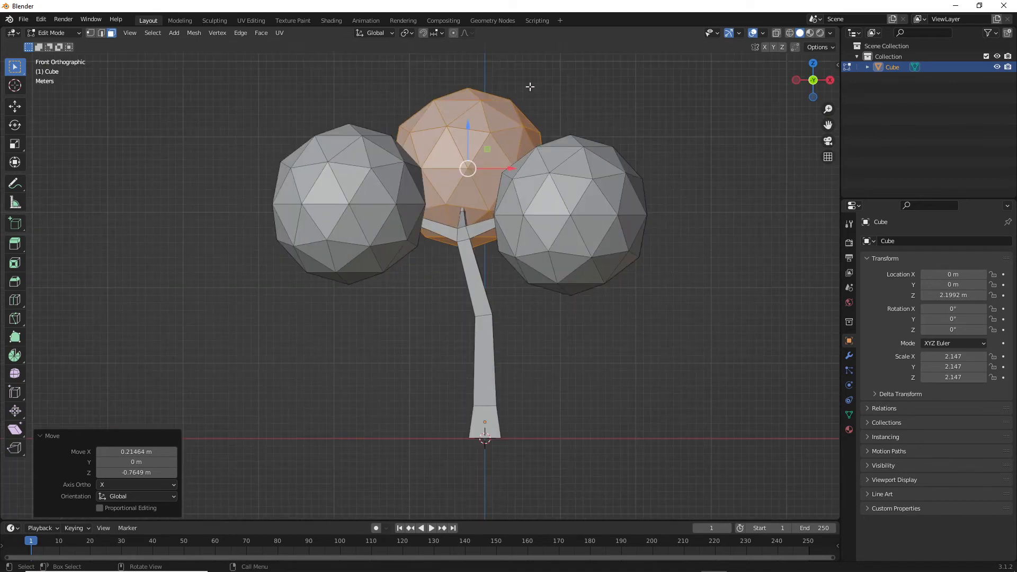
scroll(592, 246, down, 2)
scroll(592, 246, up, 4)
scroll(588, 212, down, 3)
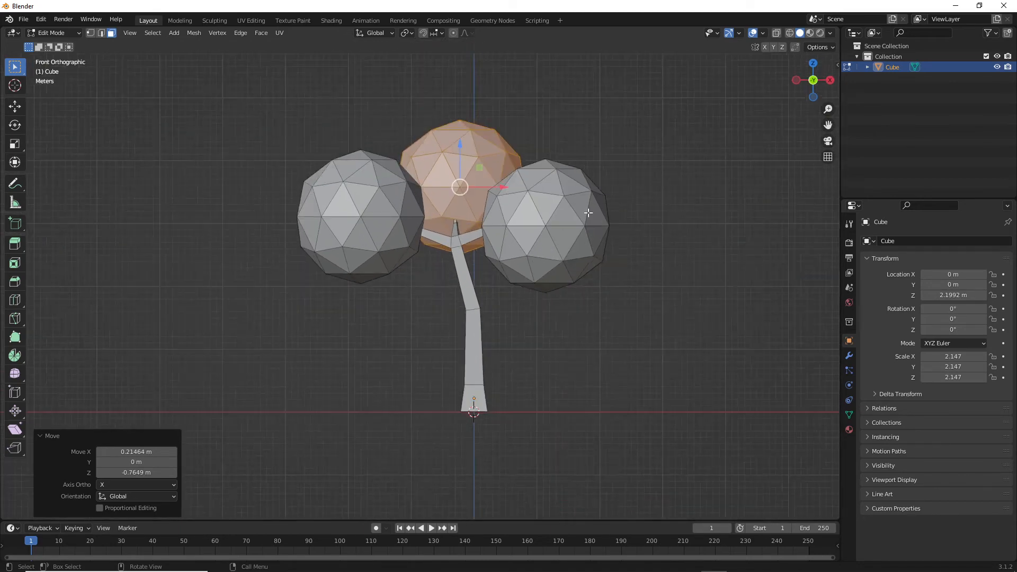
middle_drag(589, 183, 592, 152)
key(KP_1)
mouse_move(578, 129)
middle_down()
mouse_move(573, 154)
mouse_move(580, 131)
middle_up()
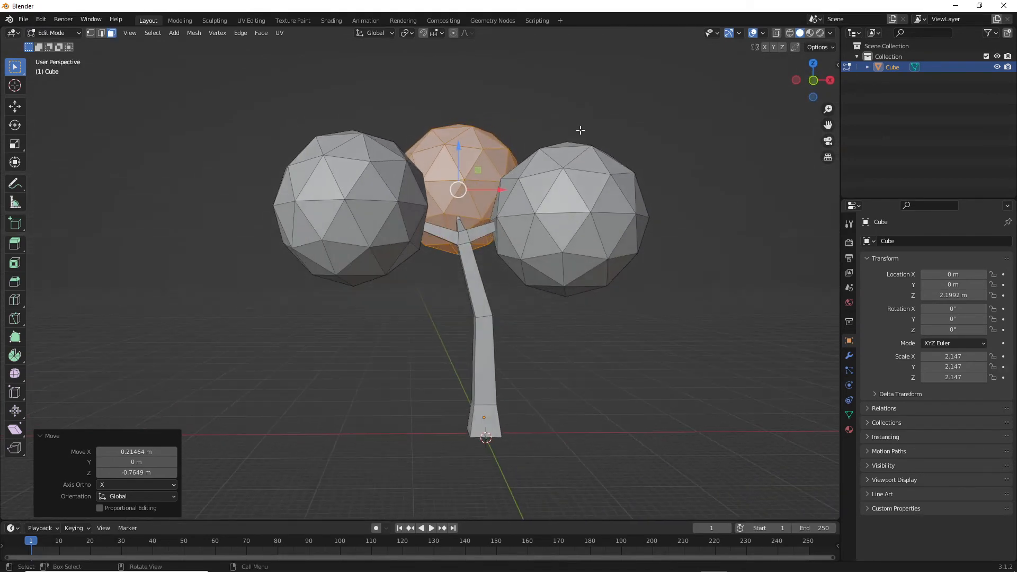
Save the project as a new file named TreeYT2.blend in the Youtube folder
click(23, 19)
click(22, 20)
mouse_move(82, 178)
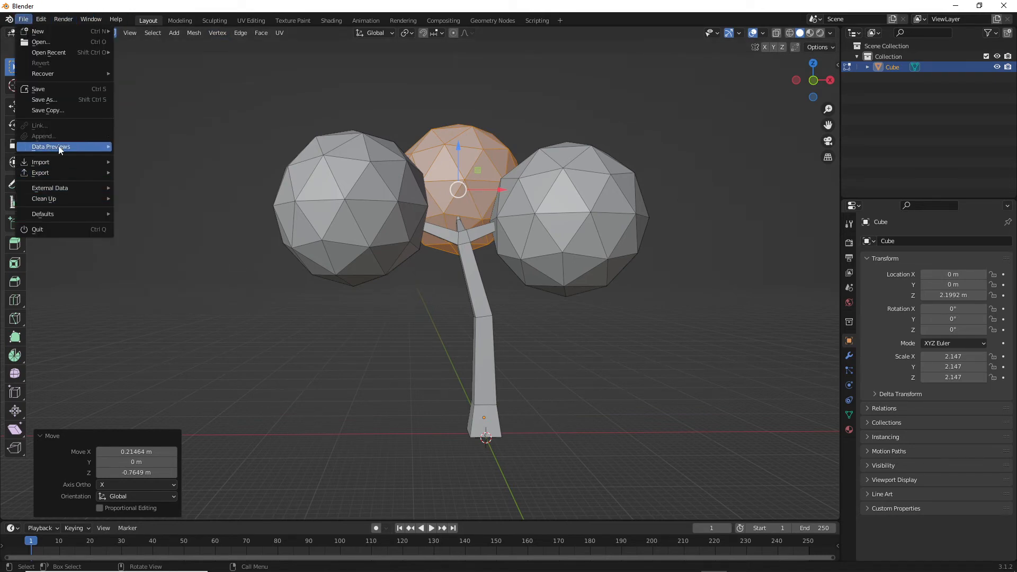
click(62, 101)
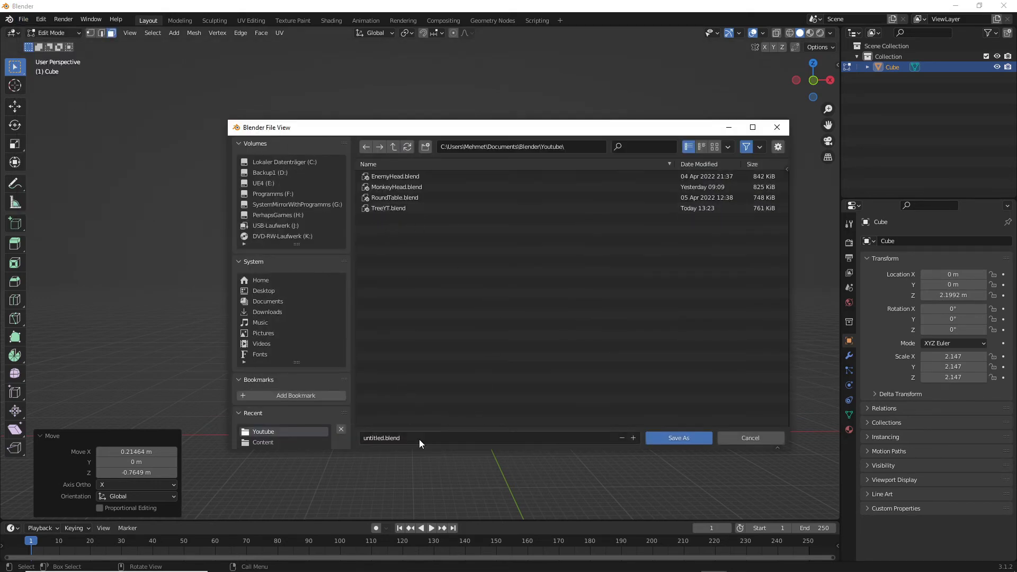
click(375, 438)
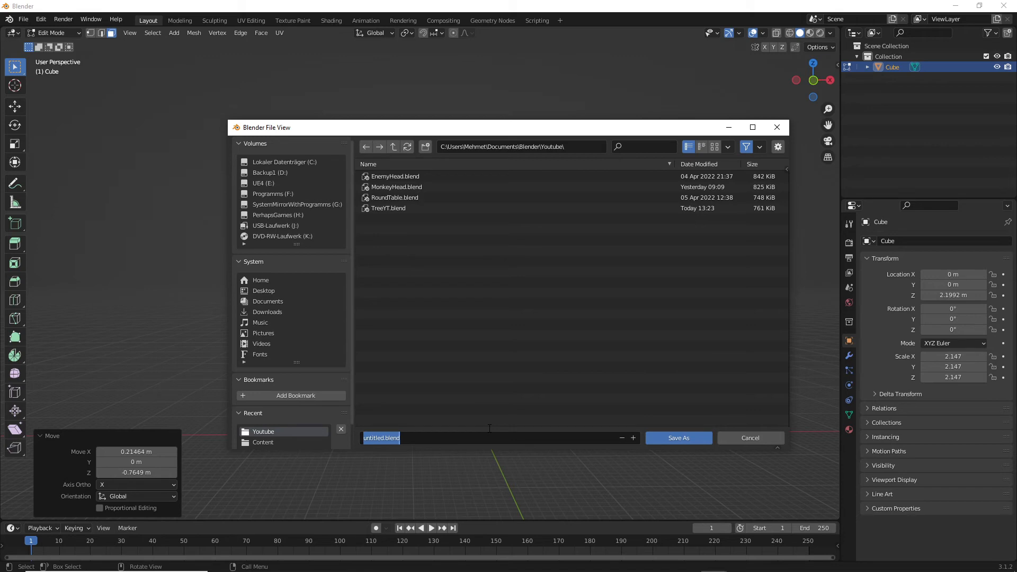
text(TreeYT2)
key(Return)
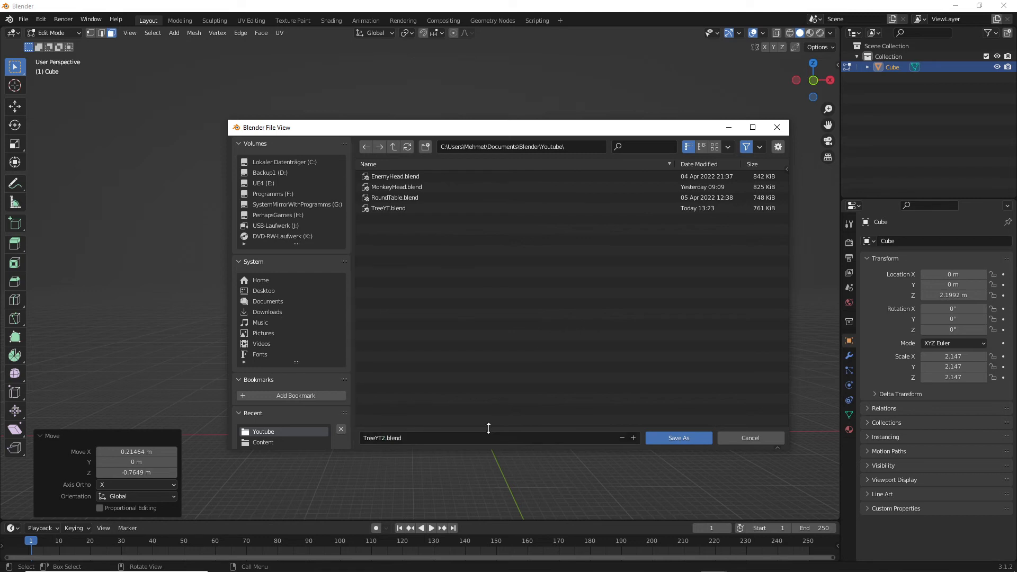
click(692, 441)
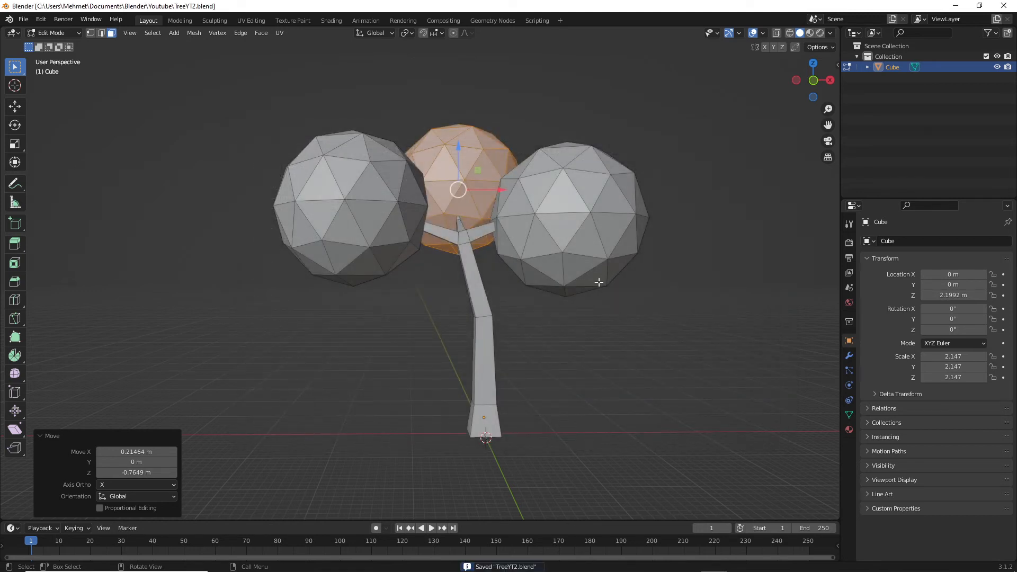
click(24, 21)
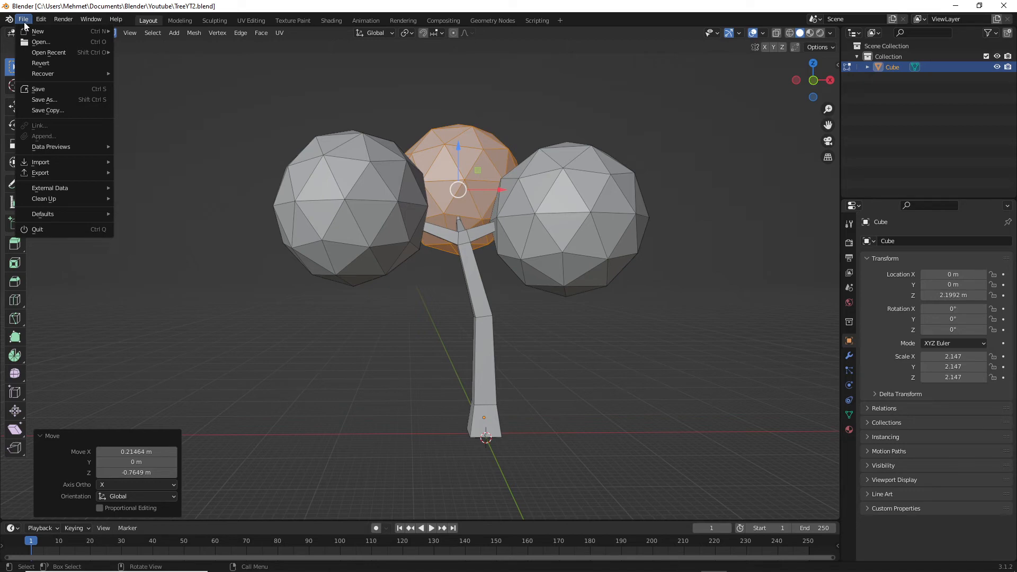
mouse_move(68, 173)
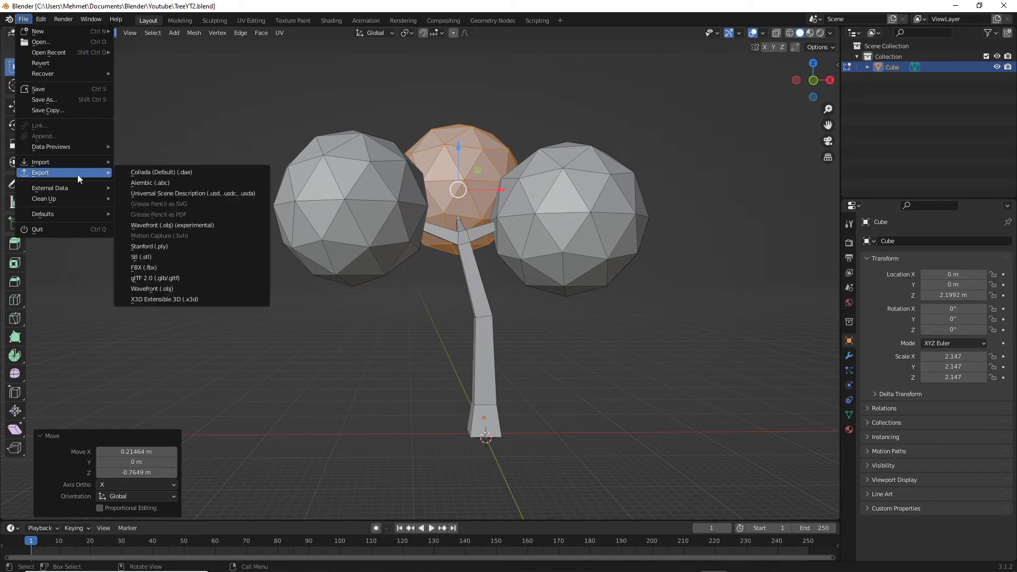
click(173, 268)
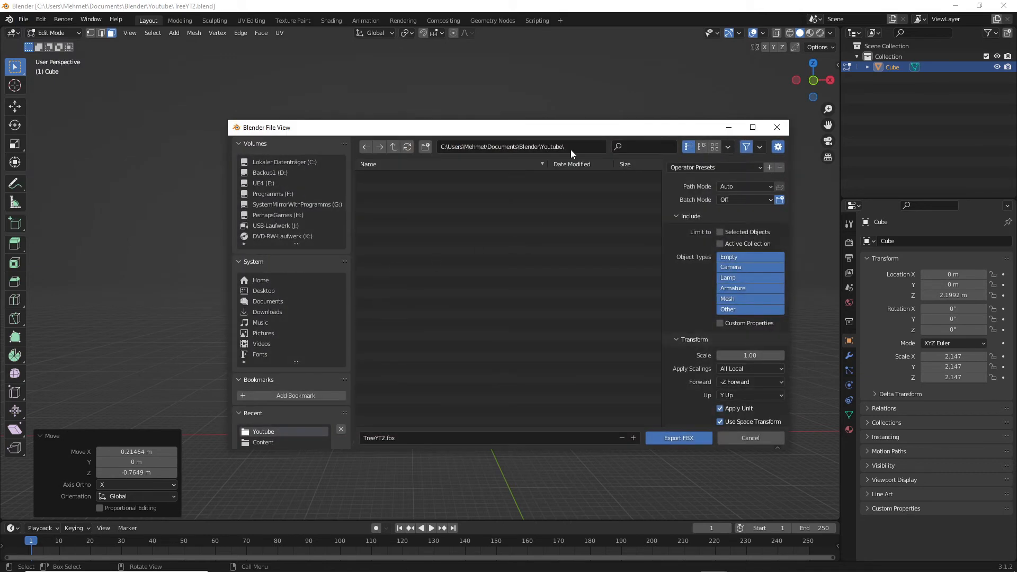
drag(532, 134, 487, 149)
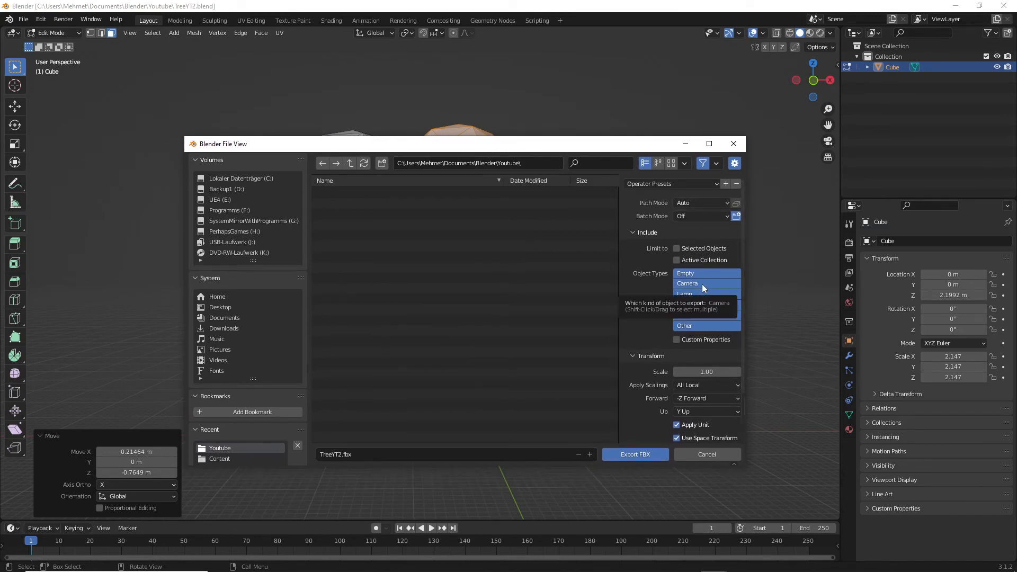
drag(524, 141, 612, 297)
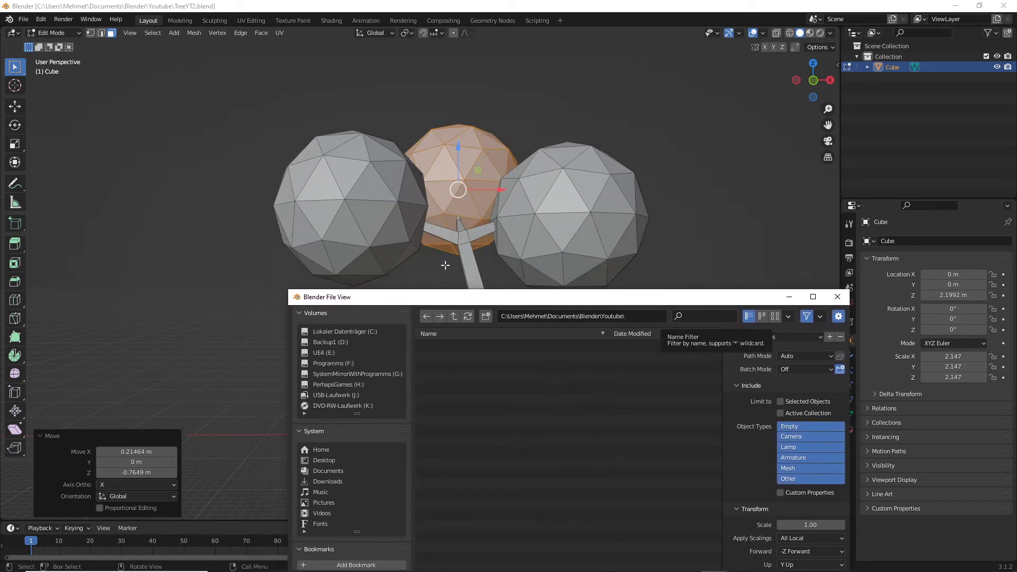
click(891, 67)
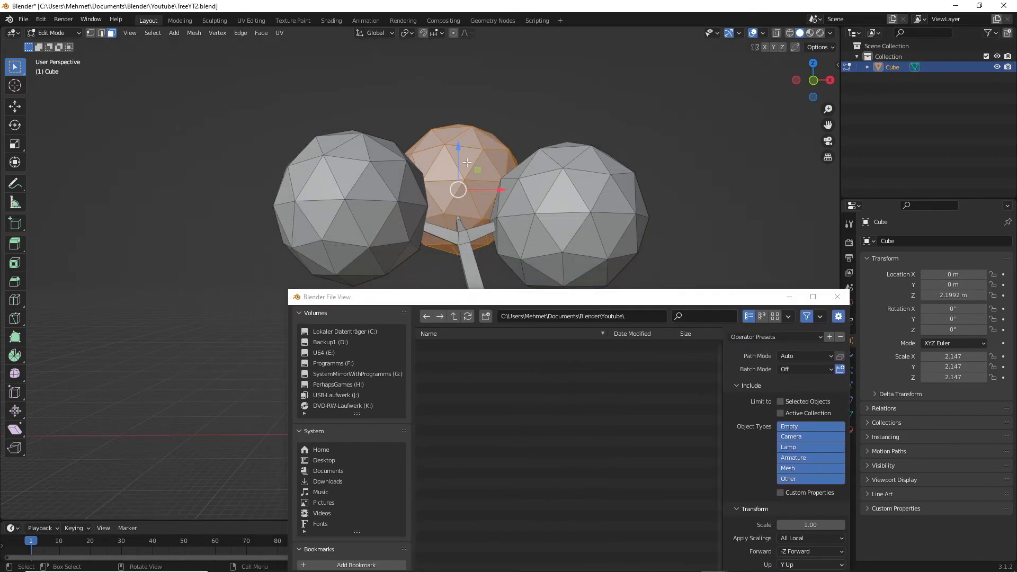
click(253, 168)
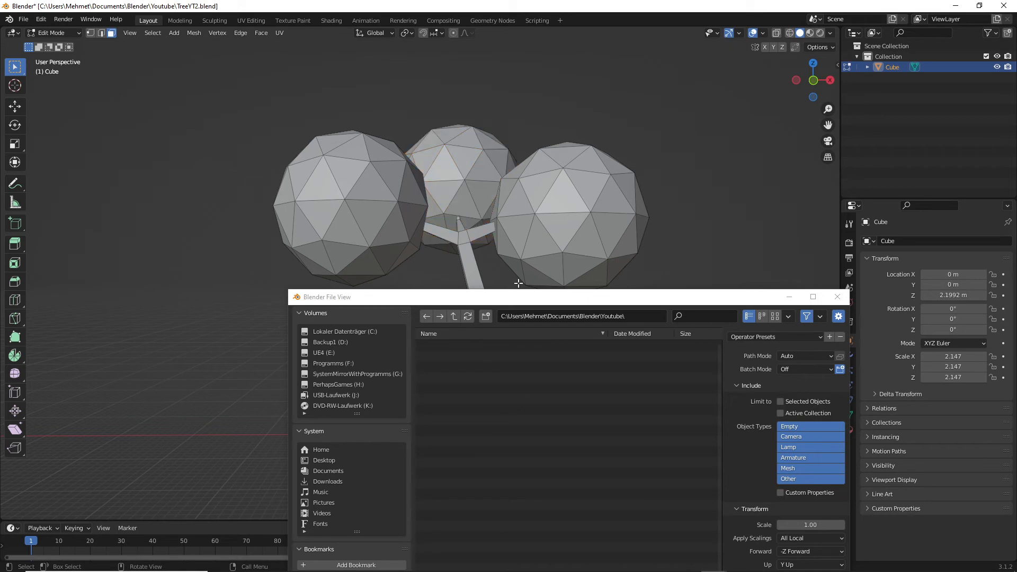
click(509, 302)
drag(510, 302, 361, 219)
click(688, 216)
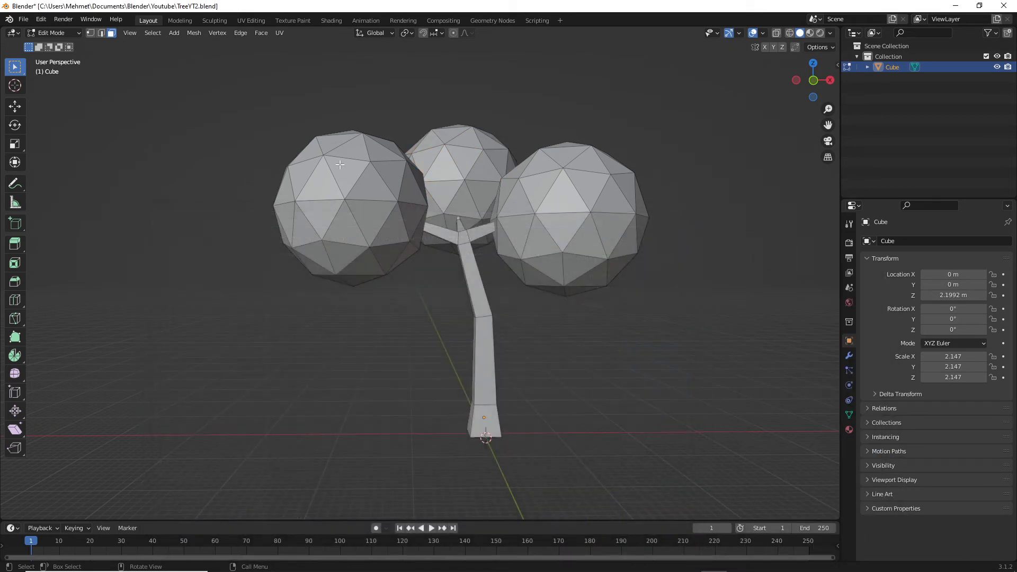
Select the entire tree mesh and start an FBX export limited to Selected Objects, with Mesh as the only object type
key(a)
click(867, 67)
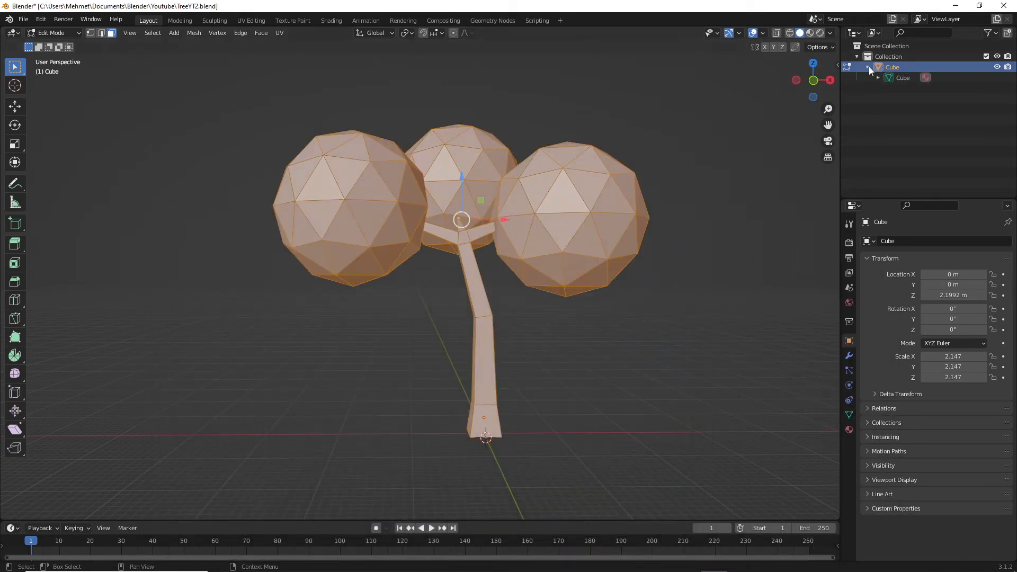
click(23, 19)
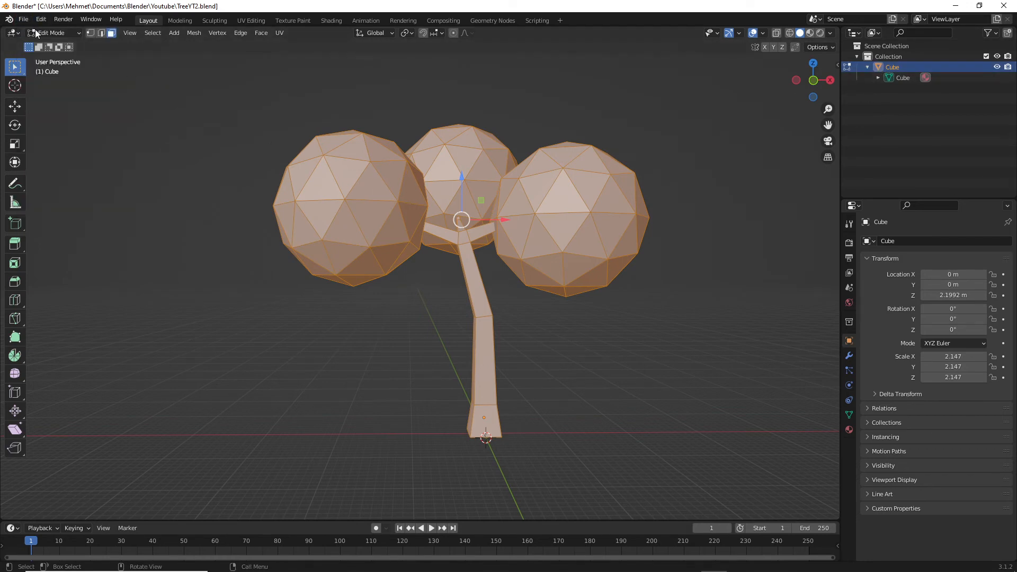
click(23, 20)
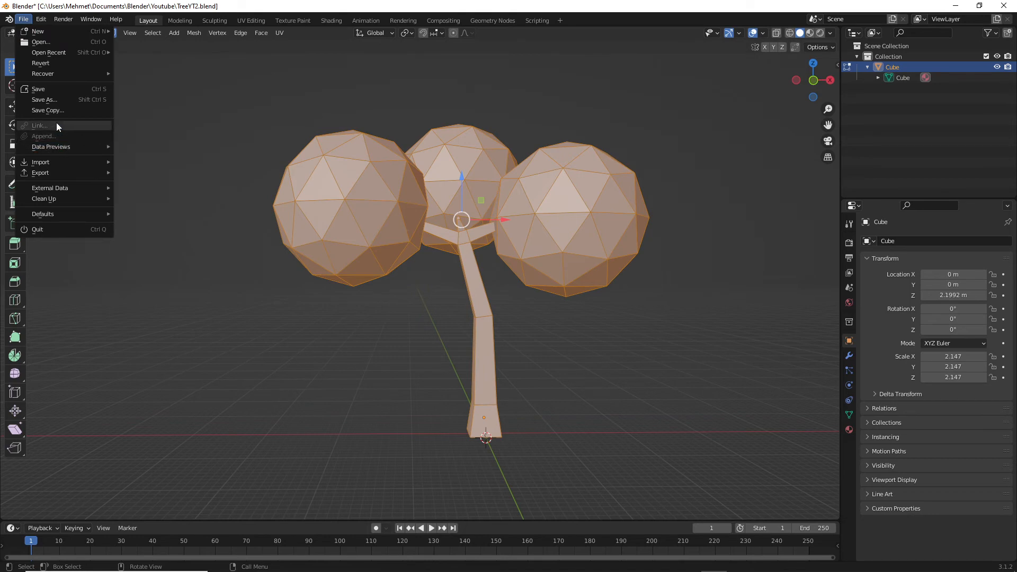
mouse_move(56, 173)
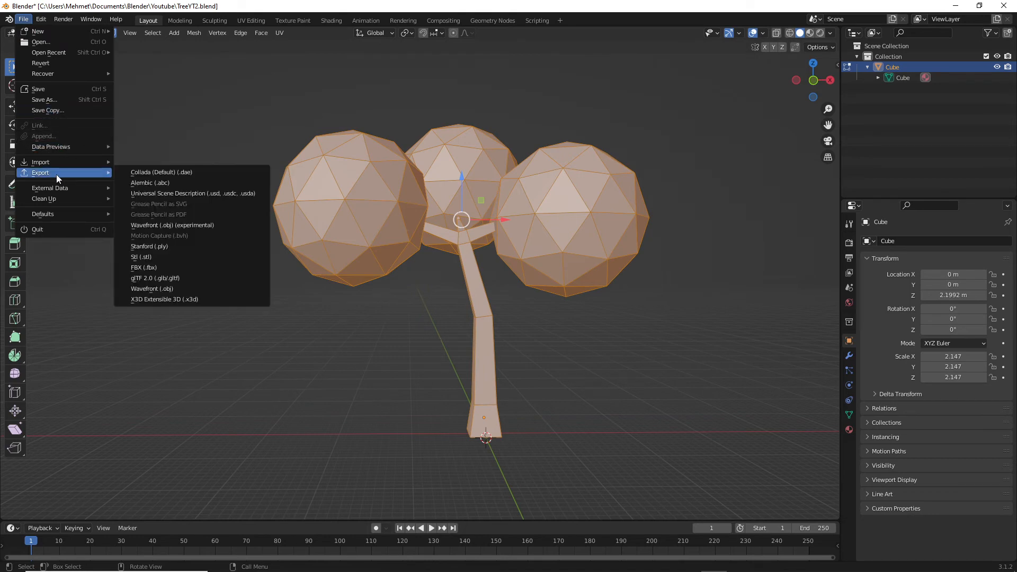
click(144, 267)
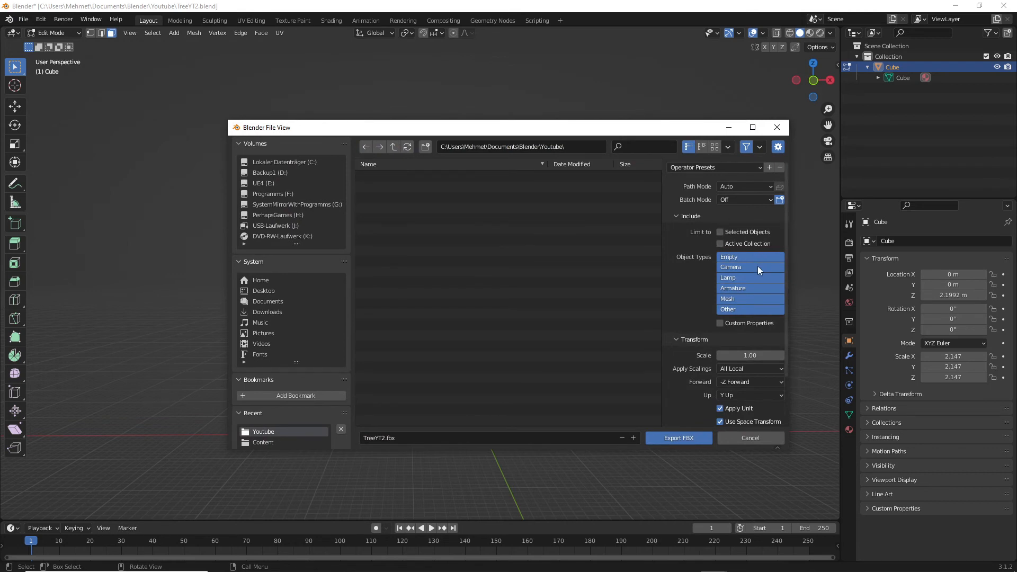
click(720, 233)
click(731, 298)
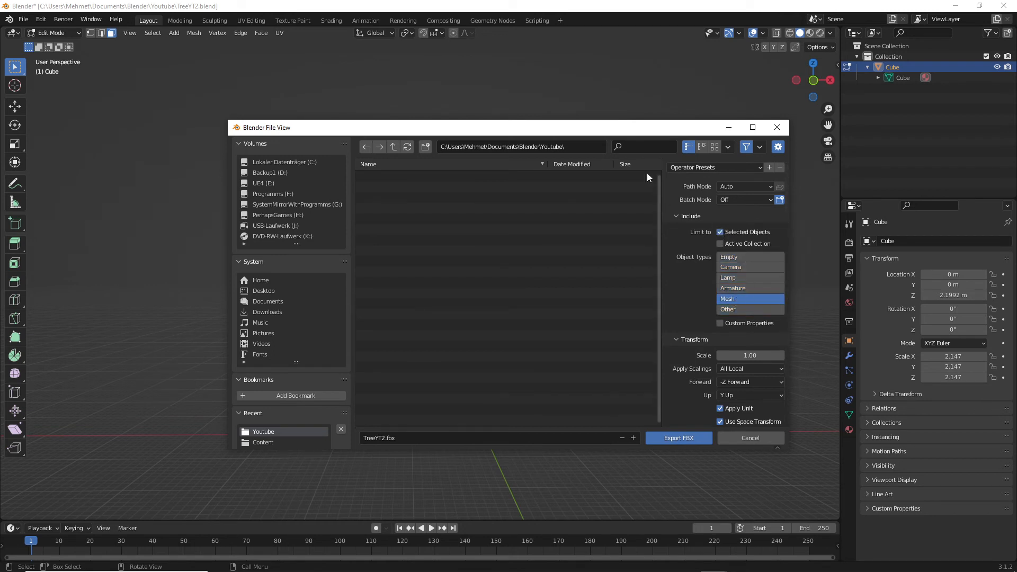
Set the FBX export's axes to X Forward and Z Up, and disable Use Space Transform
scroll(716, 291, down, 3)
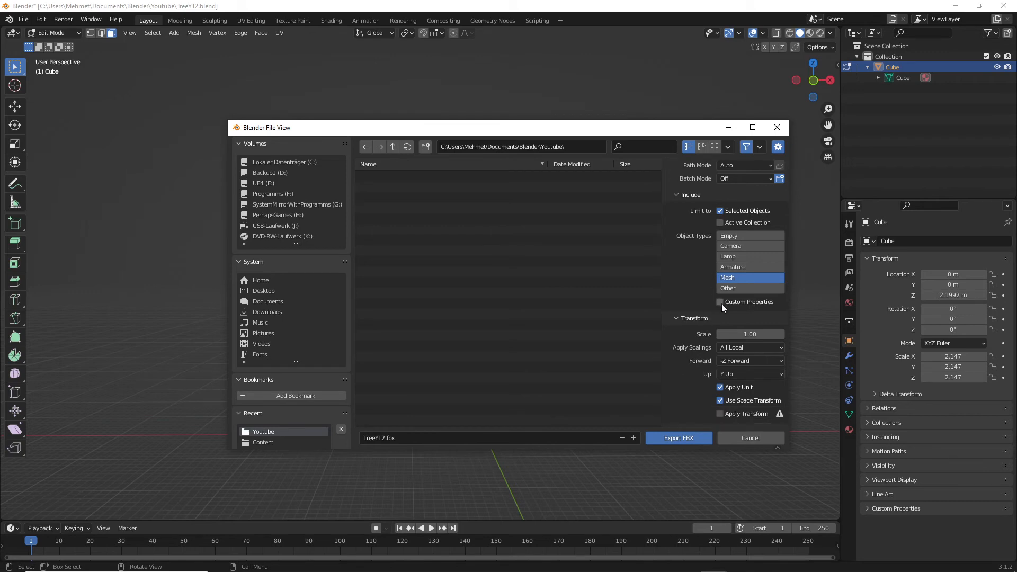
click(751, 324)
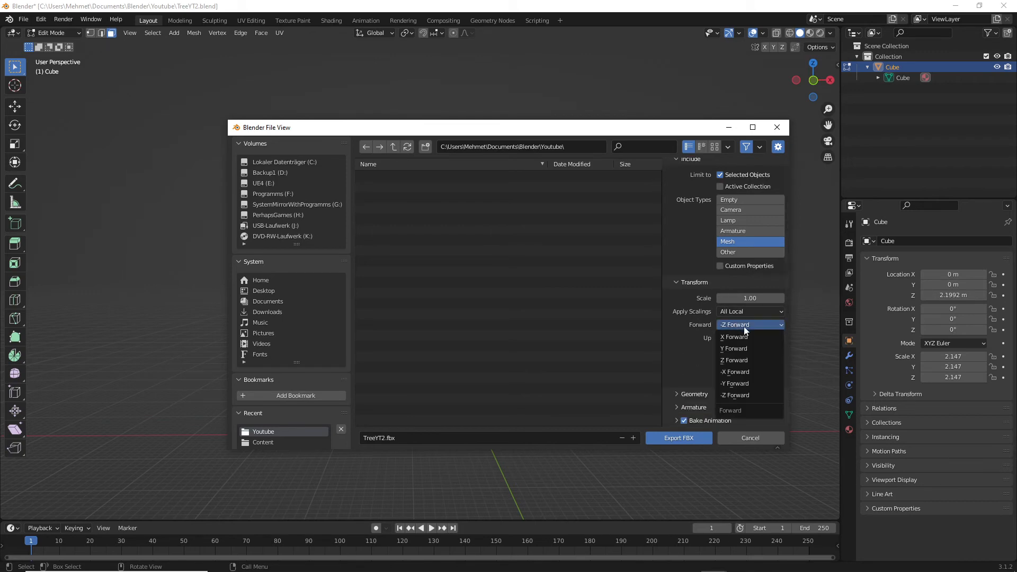
click(744, 338)
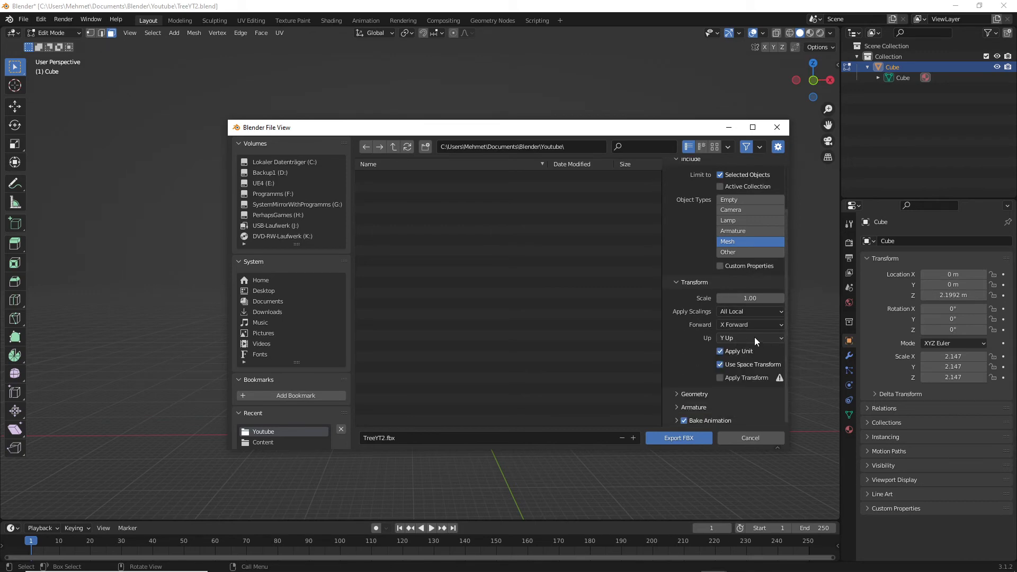
click(743, 336)
click(745, 374)
click(721, 365)
Set the FBX export's geometry smoothing to Face
click(686, 393)
scroll(681, 397, down, 2)
scroll(741, 386, down, 2)
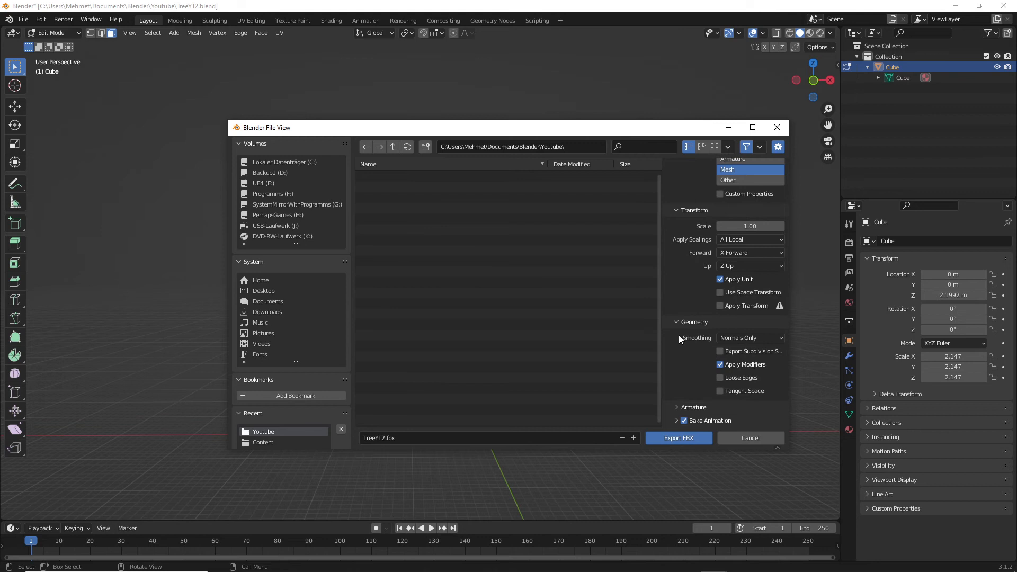
click(738, 339)
click(736, 363)
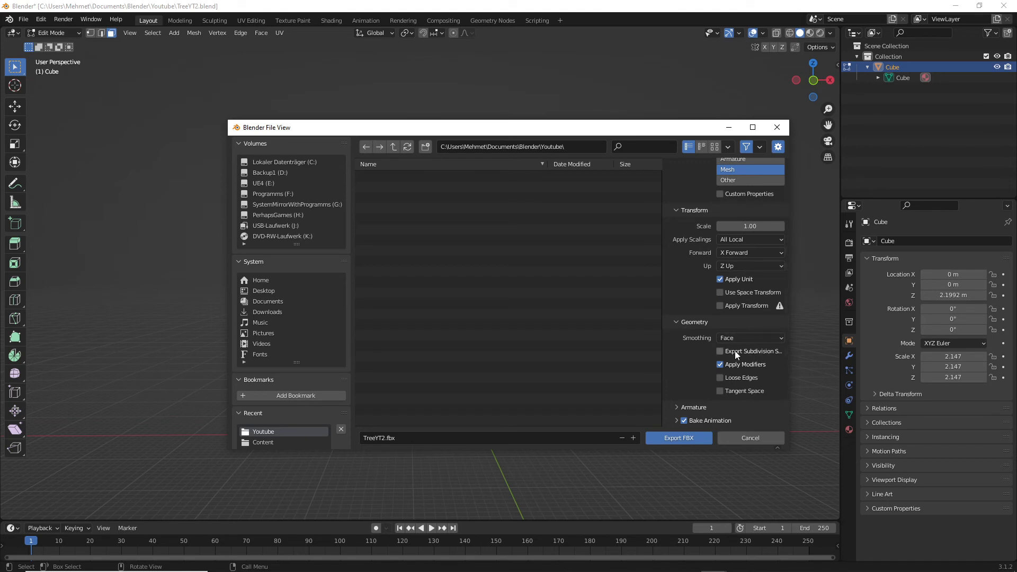
click(678, 323)
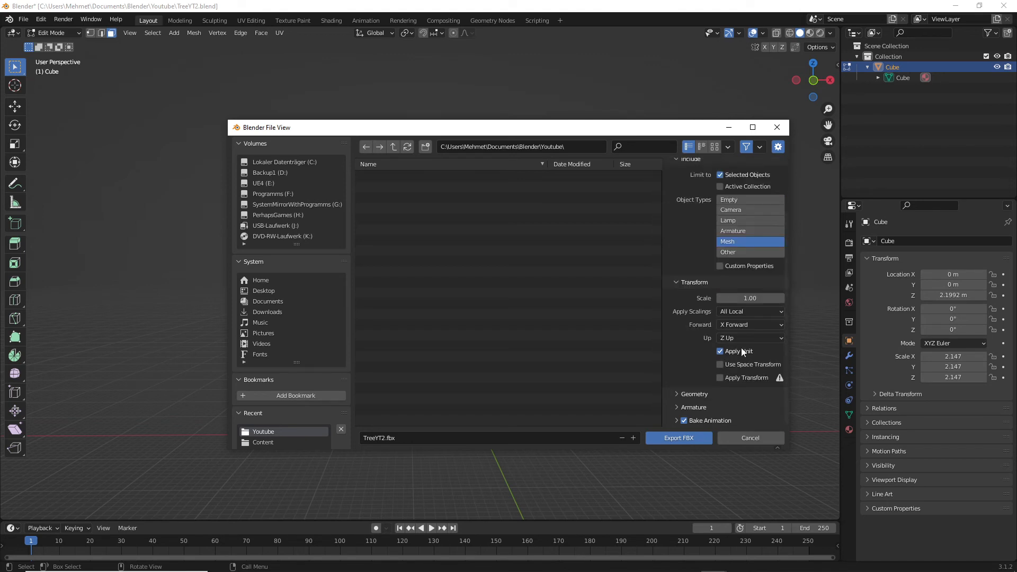
Check the armature export options and disable Bake Animation for the FBX export
click(678, 407)
scroll(746, 389, down, 3)
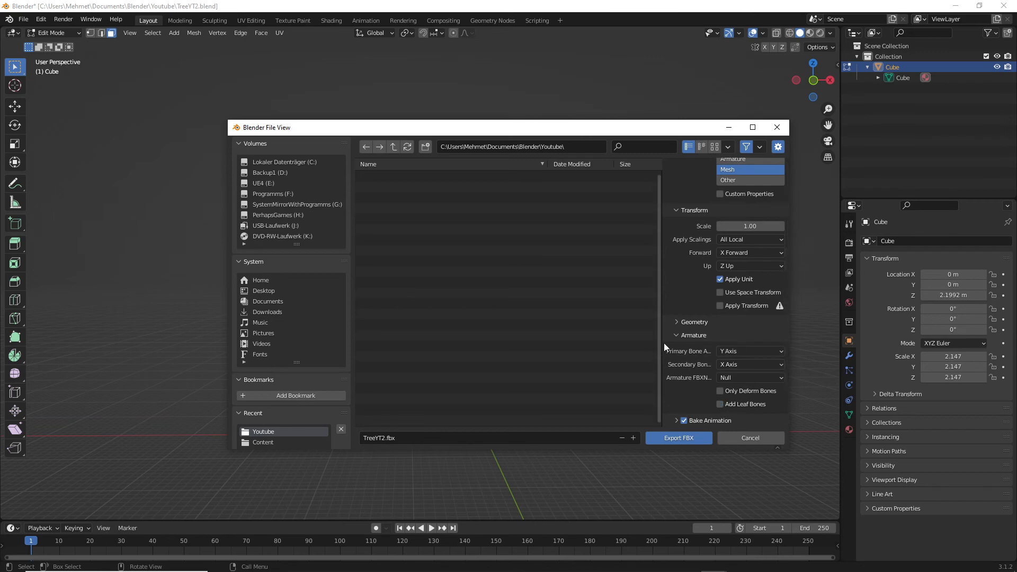
click(680, 336)
click(683, 421)
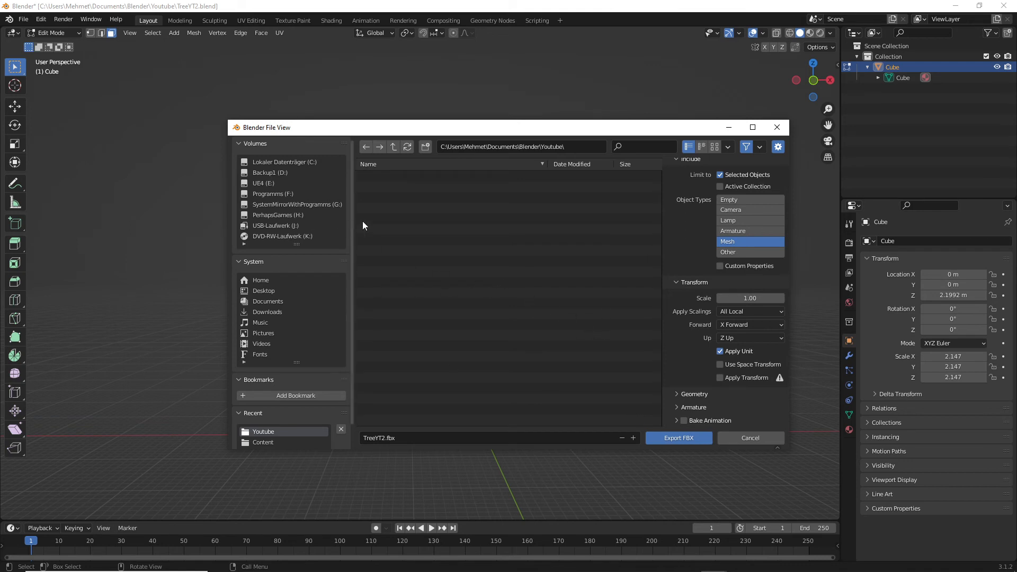
Export TreeYT2.fbx into the Content folder of the GameYT project under Documents, Unreal Projects
click(277, 302)
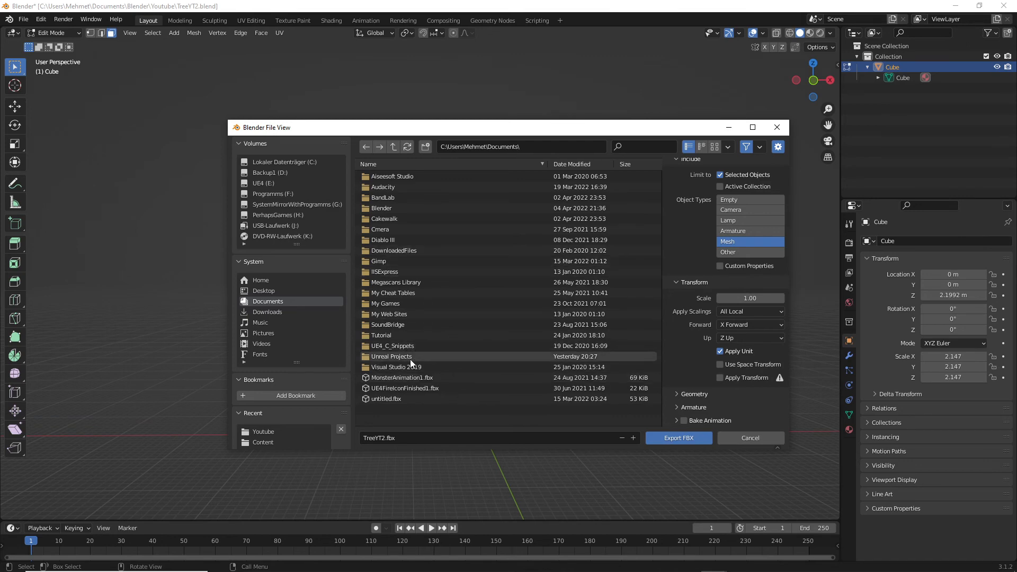
double_click(397, 358)
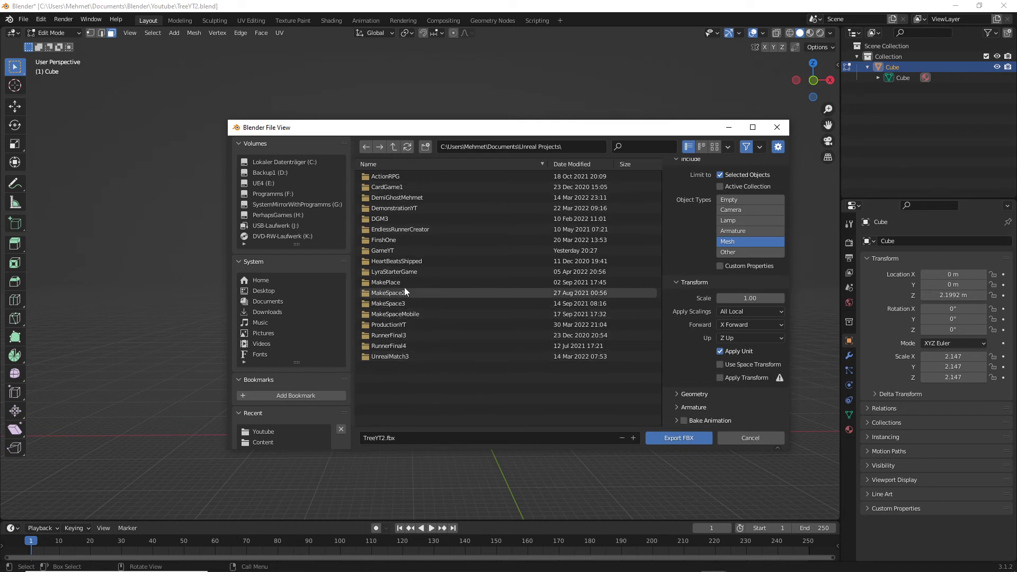
double_click(398, 250)
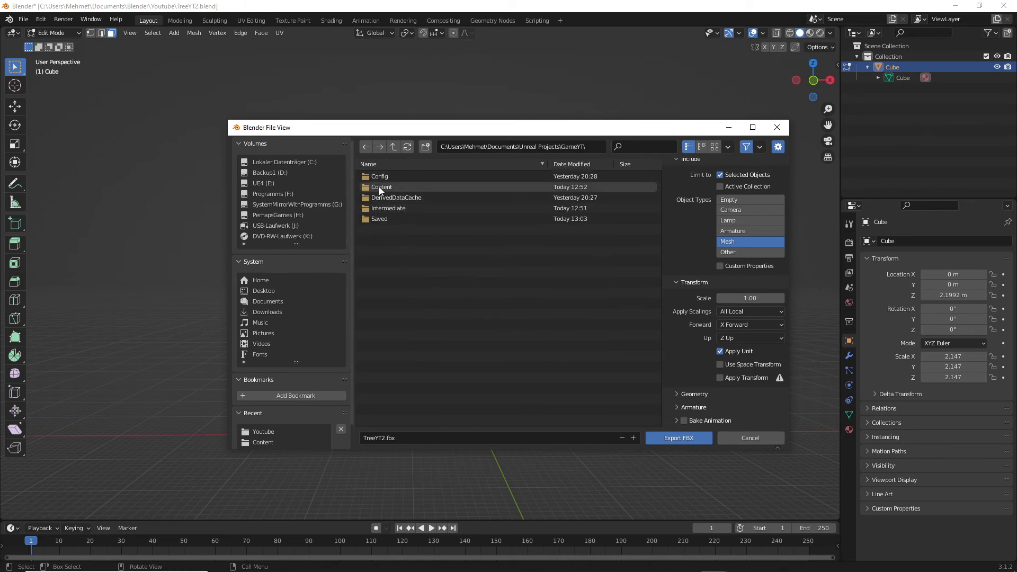
double_click(381, 188)
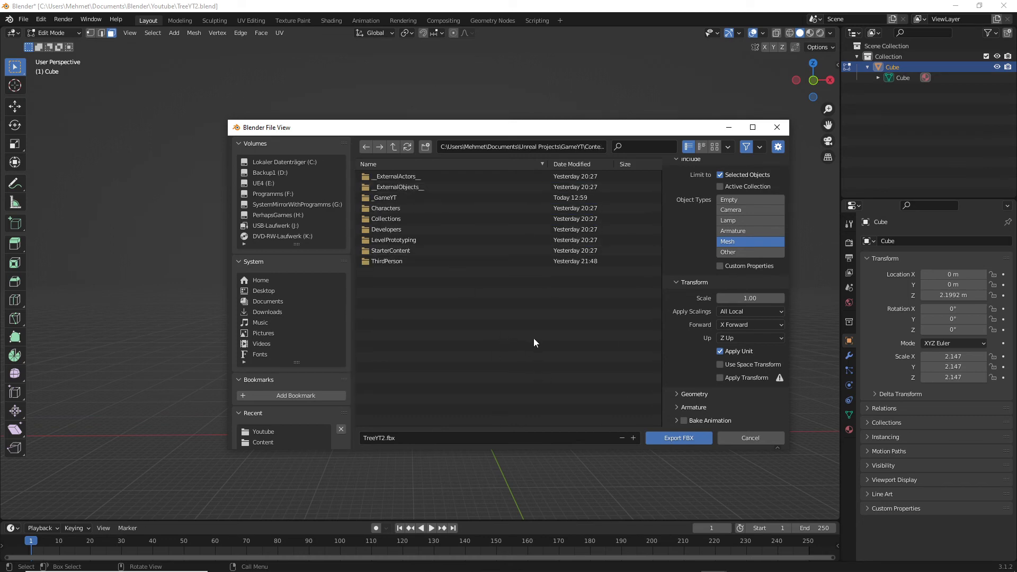
key(Escape)
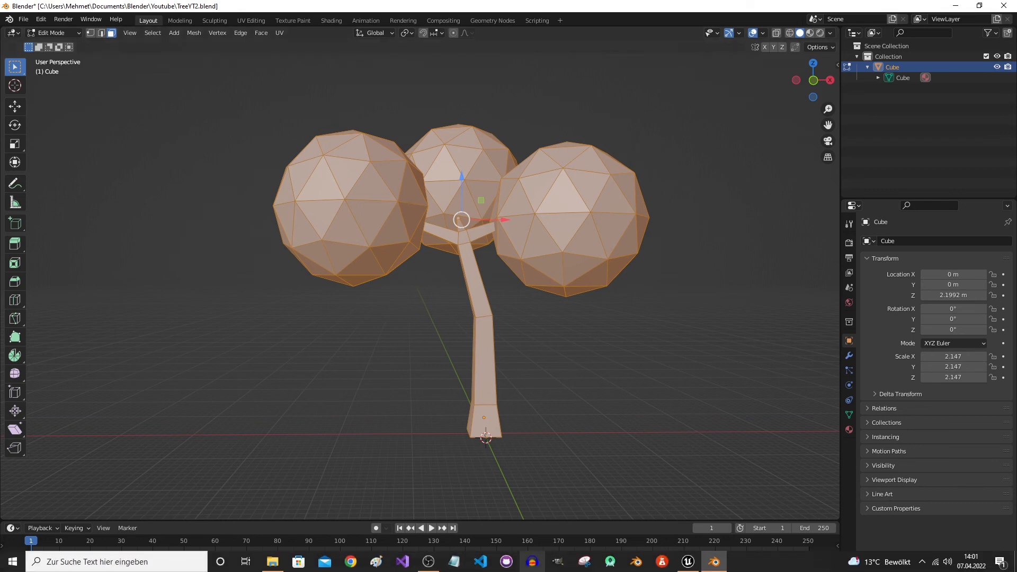
Switch to Unreal Editor and accept the import of the changed source content file
mouse_move(554, 564)
click(688, 562)
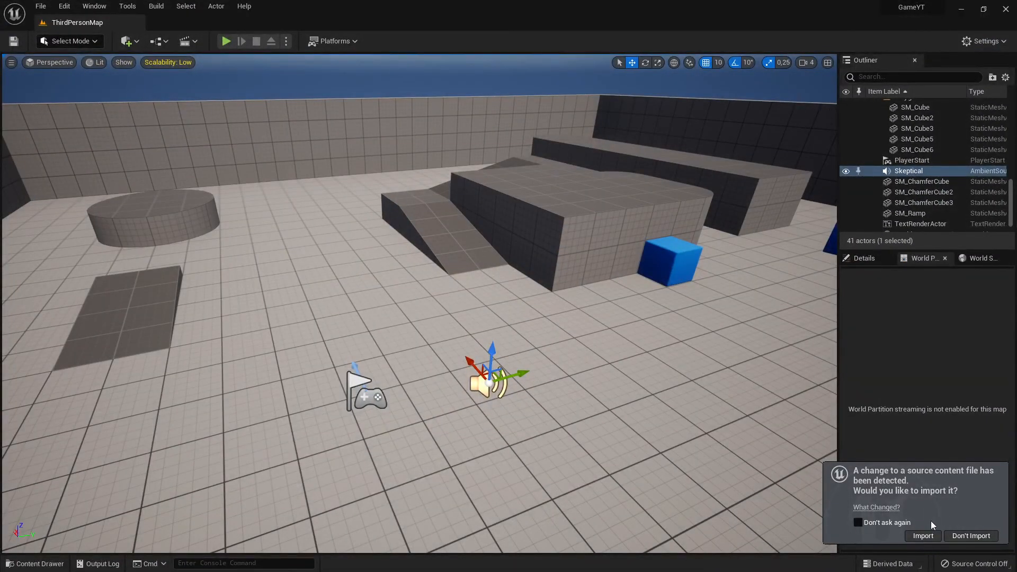
click(920, 535)
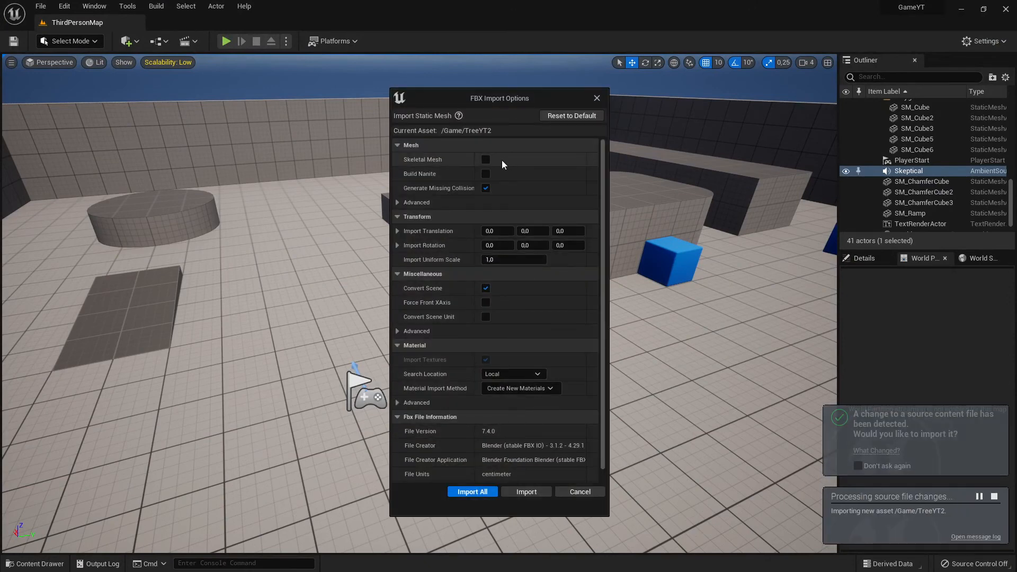
Import all of TreeYT2 with Generate Missing Collision and Convert Scene disabled, and show the project's Content folder
click(485, 188)
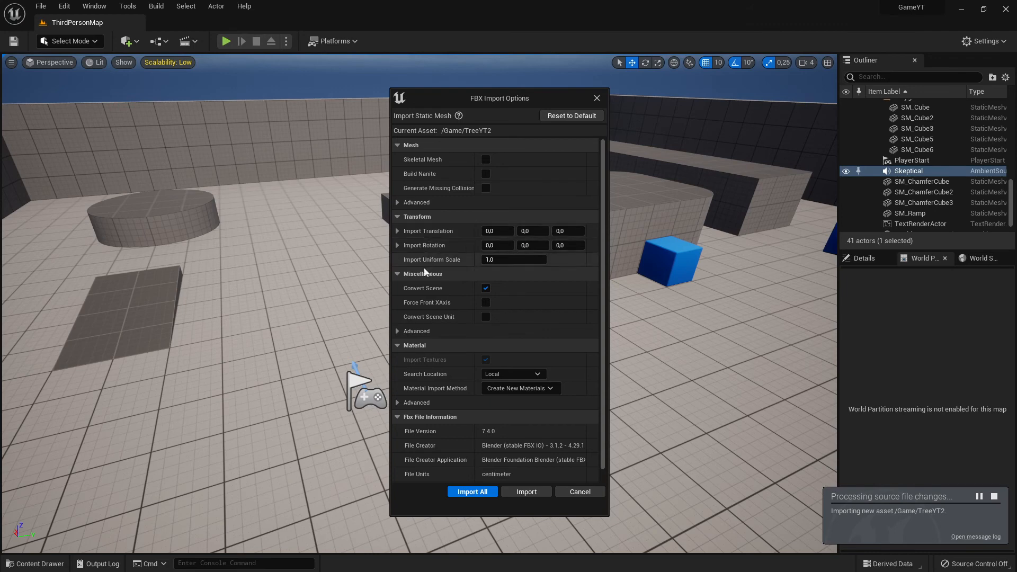
click(486, 288)
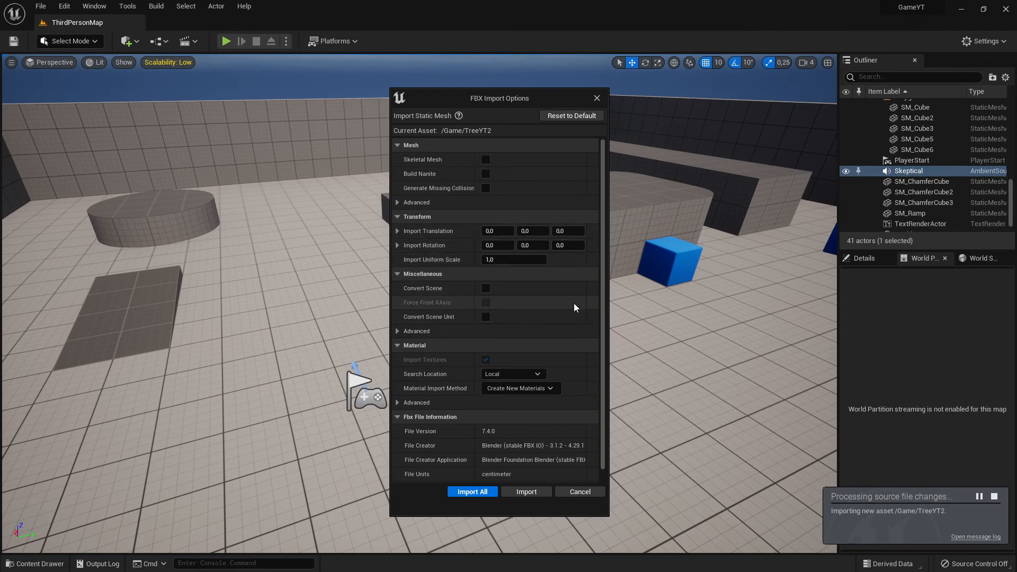
scroll(537, 329, down, 1)
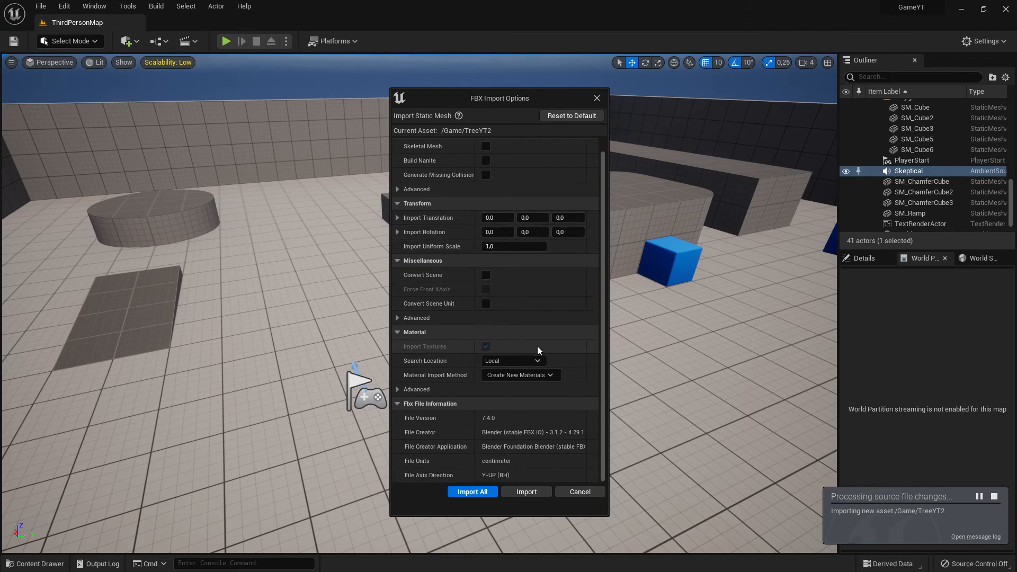
click(397, 333)
click(396, 345)
scroll(539, 349, down, 1)
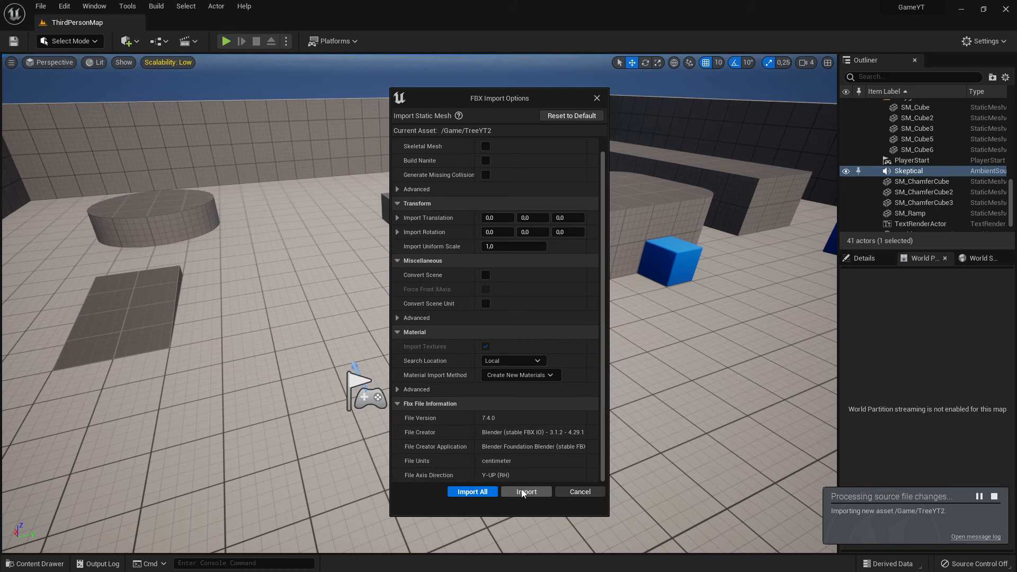
click(465, 492)
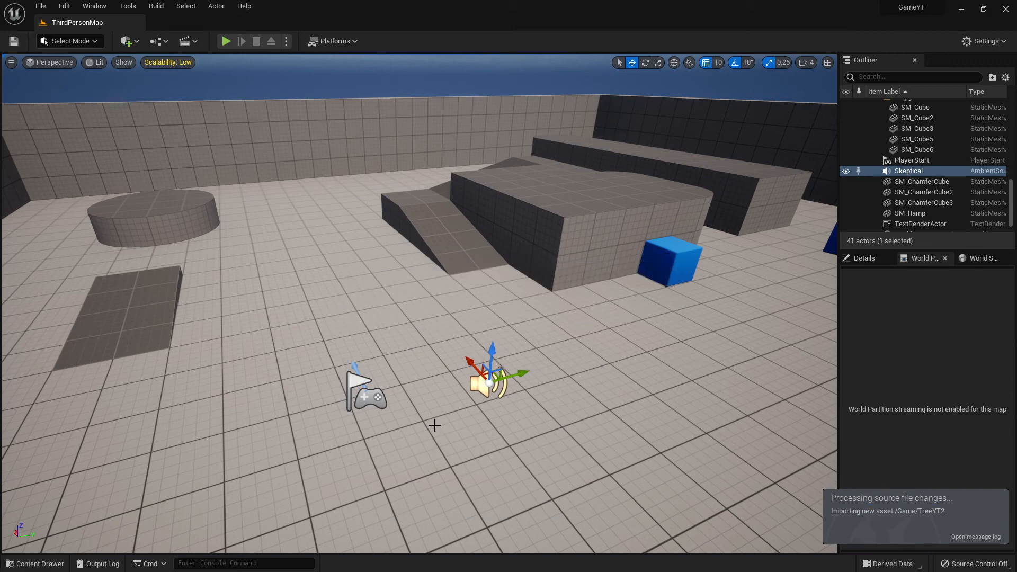
click(48, 563)
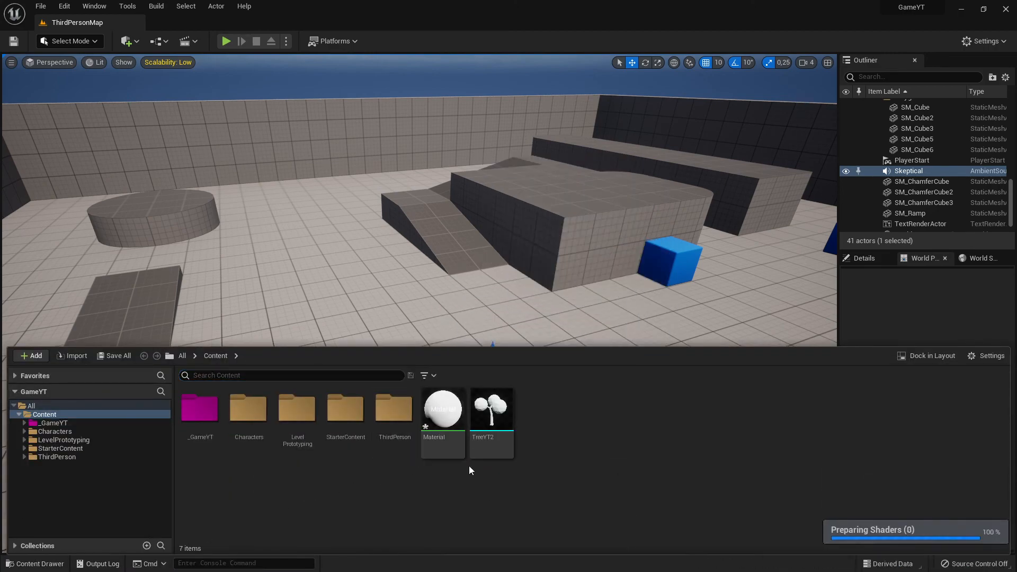
Place the TreeYT2 static mesh from the Content folder on the map's floor and show its details
mouse_move(508, 459)
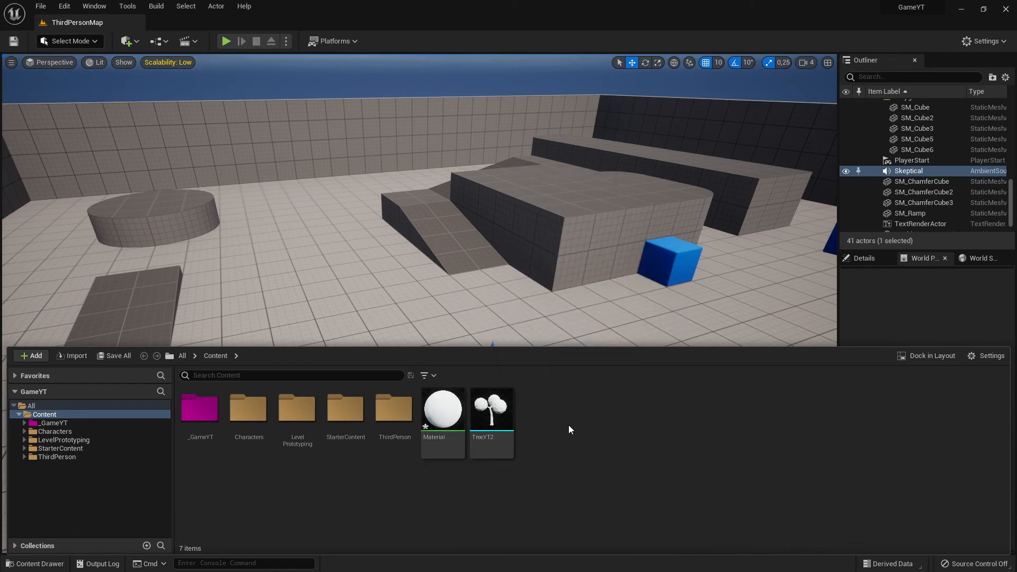
mouse_move(486, 271)
right_down()
mouse_move(429, 360)
mouse_move(487, 272)
right_up()
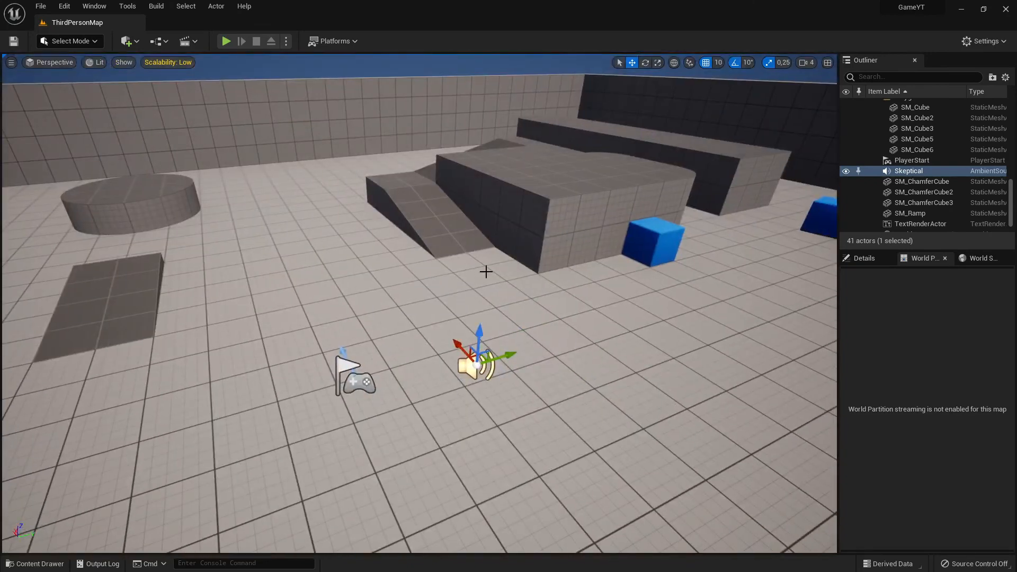
click(35, 563)
click(492, 415)
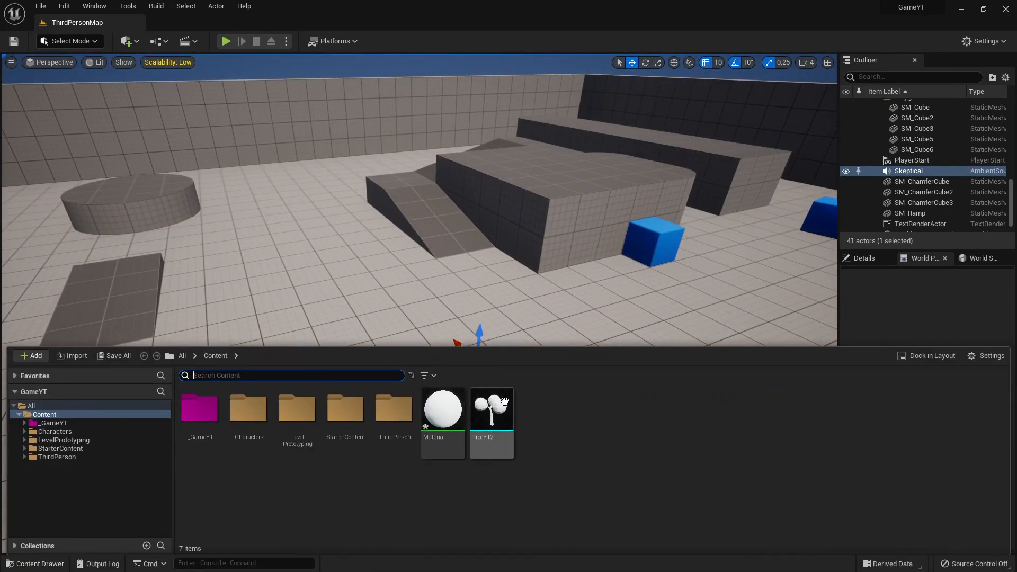
drag(492, 416, 374, 277)
right_drag(374, 276, 355, 371)
click(860, 259)
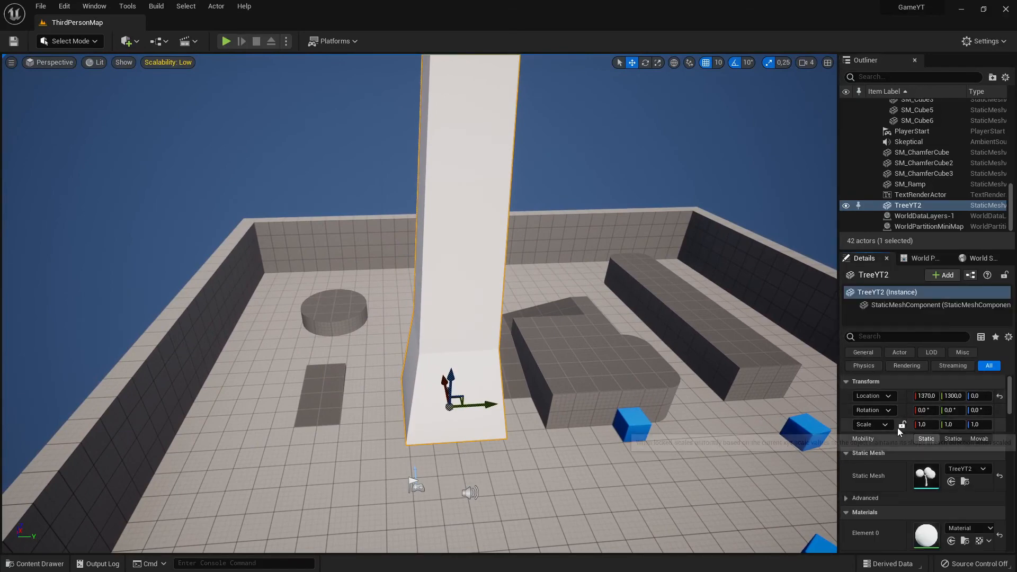
Scale the placed tree down uniformly to 0,25 with the scale gizmo
key(e)
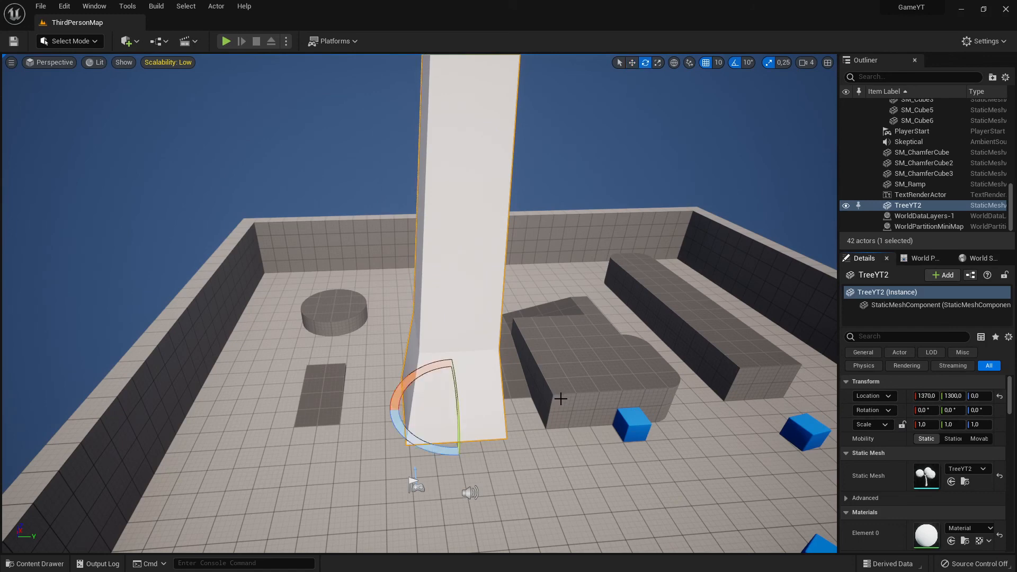
key(r)
mouse_move(457, 413)
mouse_down()
mouse_move(450, 438)
mouse_move(454, 423)
mouse_up()
key(d)
right_drag(593, 328, 461, 273)
key(w)
key(a)
key(d)
key(s)
key(s)
Set the tree's X scale to 0, and reset its scale to 1 on all axes
click(924, 424)
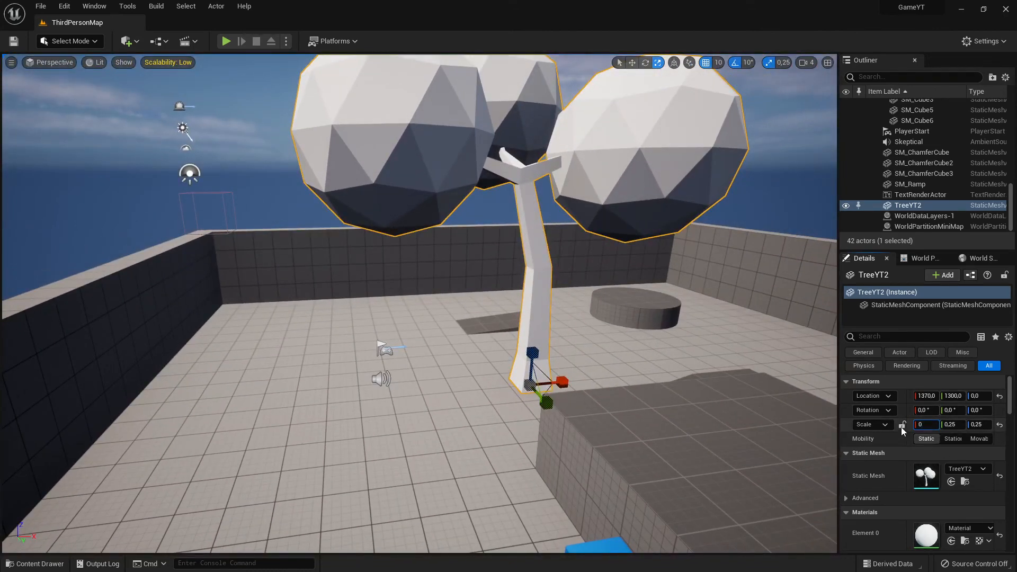
click(902, 425)
click(902, 425)
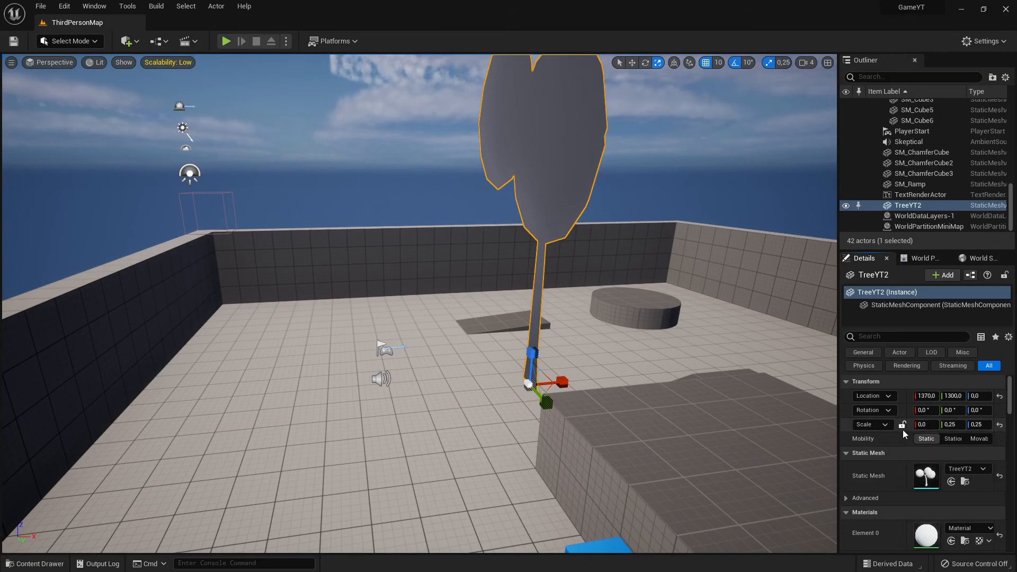
click(924, 424)
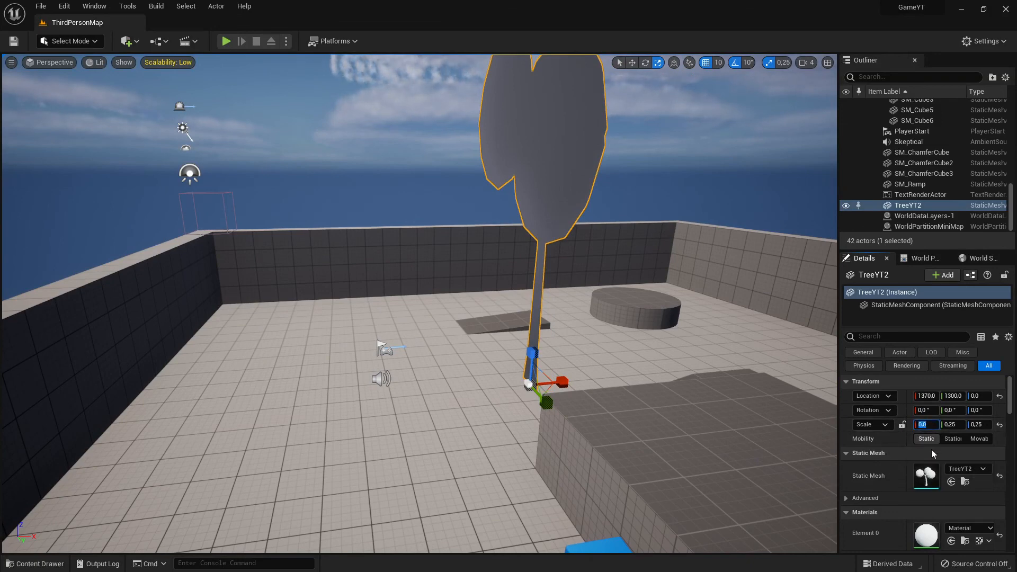
text(1)
key(Return)
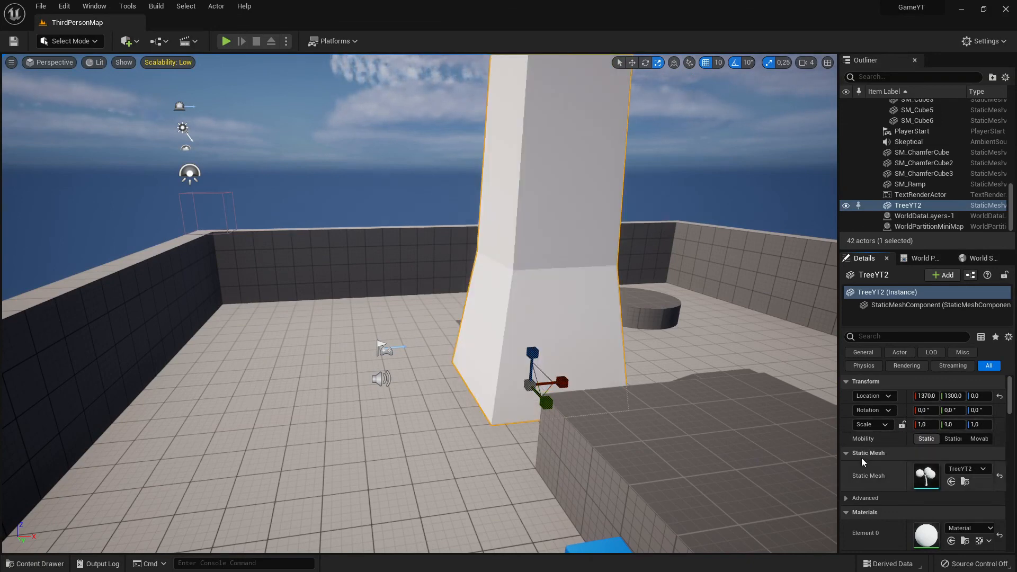
Lock the tree's scale proportions and set its scale to 0,1 on all axes
click(902, 425)
click(924, 424)
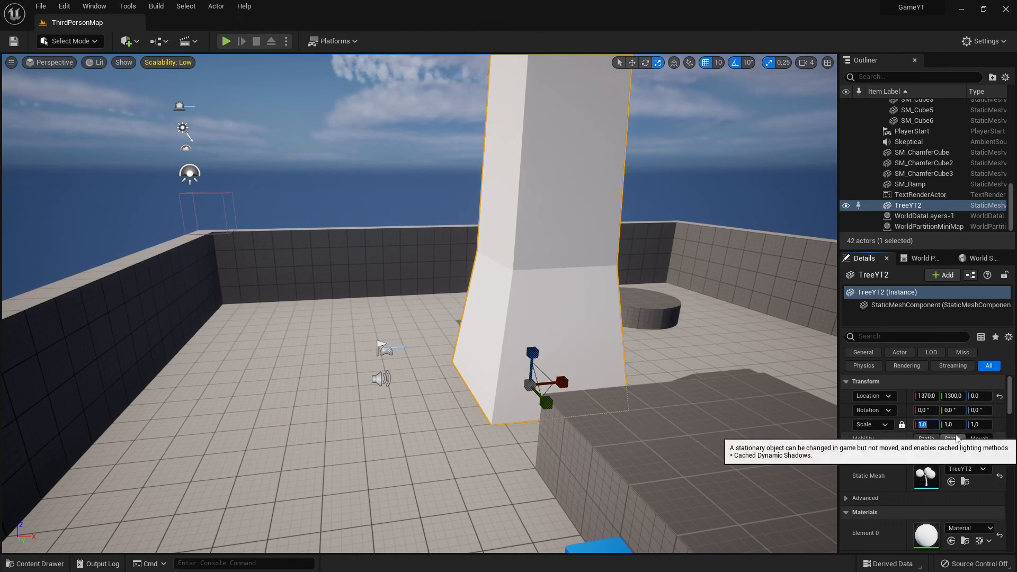
text(0,1)
key(Return)
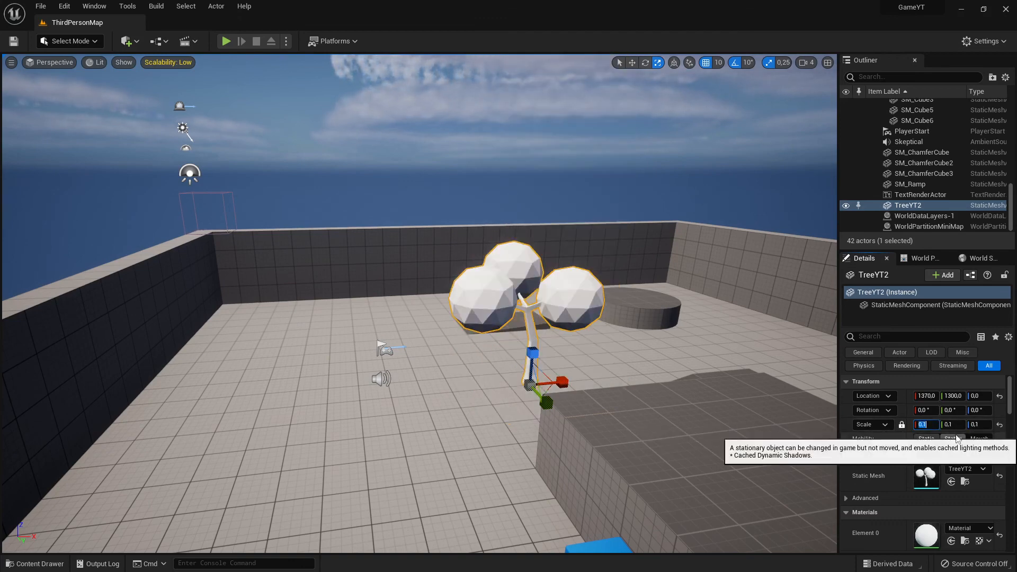
Play the level to compare the tree's size with the character, and end the play session
click(226, 42)
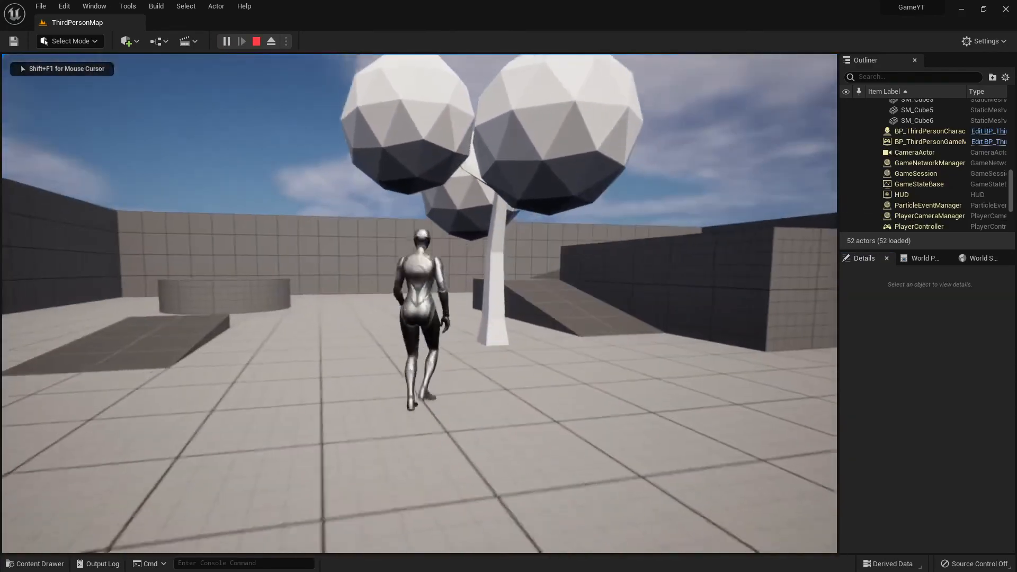
key(Escape)
Rotate the tree by about 110° around its vertical axis
key(a)
right_drag(488, 247, 371, 225)
key(d)
key(s)
key(w)
key(a)
key(d)
key(a)
key(s)
key(d)
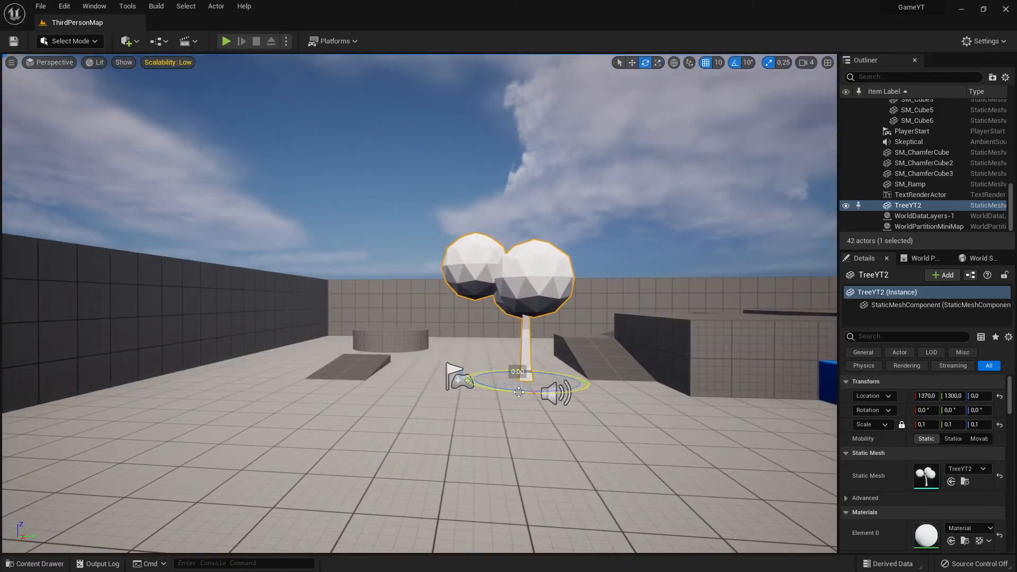
drag(519, 391, 601, 391)
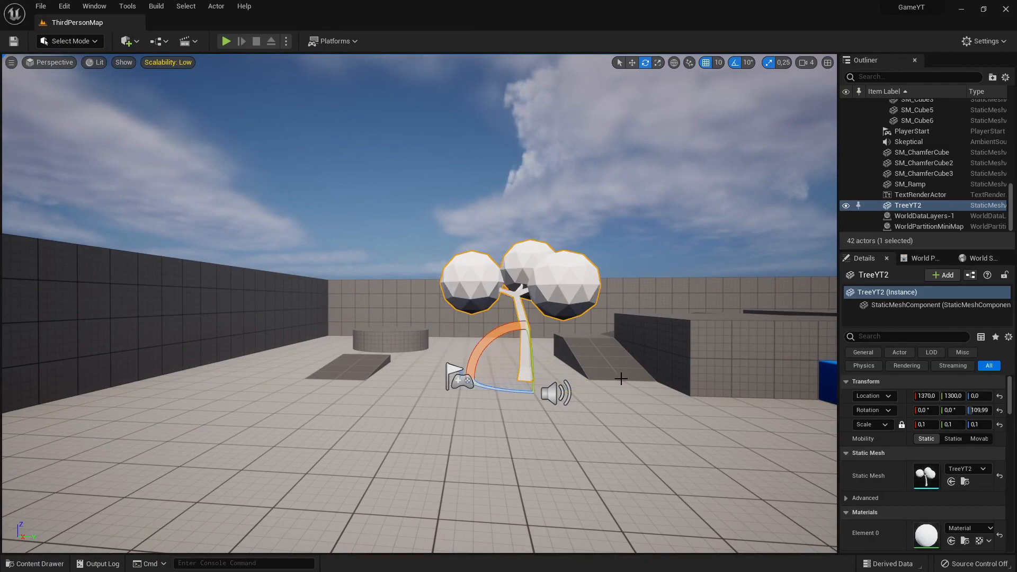
Examine the rotated tree in the level from several viewpoints, with the tree deselected
key(a)
mouse_move(620, 378)
right_down()
mouse_move(741, 374)
mouse_move(590, 377)
mouse_move(621, 384)
right_up()
key(w)
key(d)
key(w)
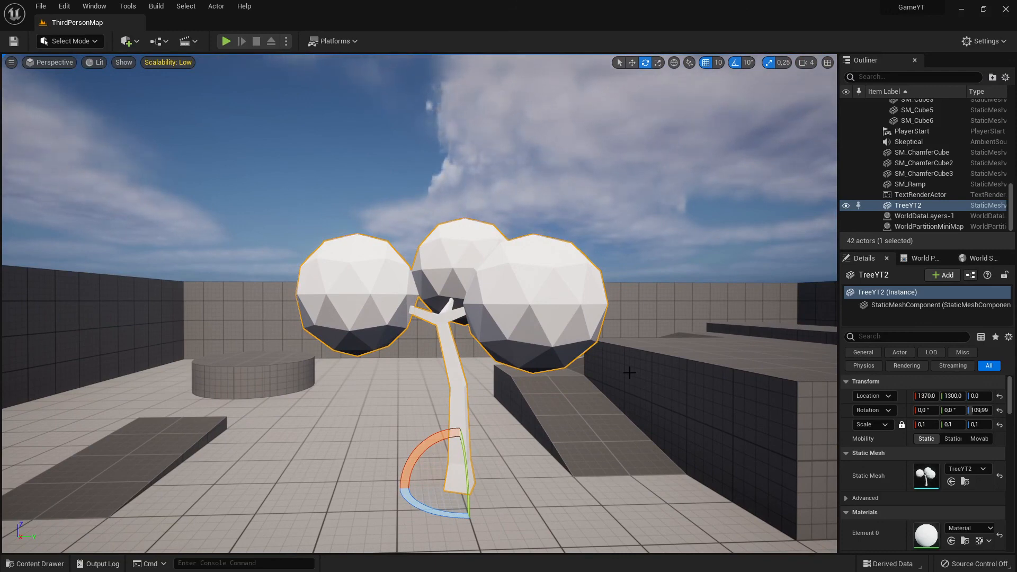
click(380, 393)
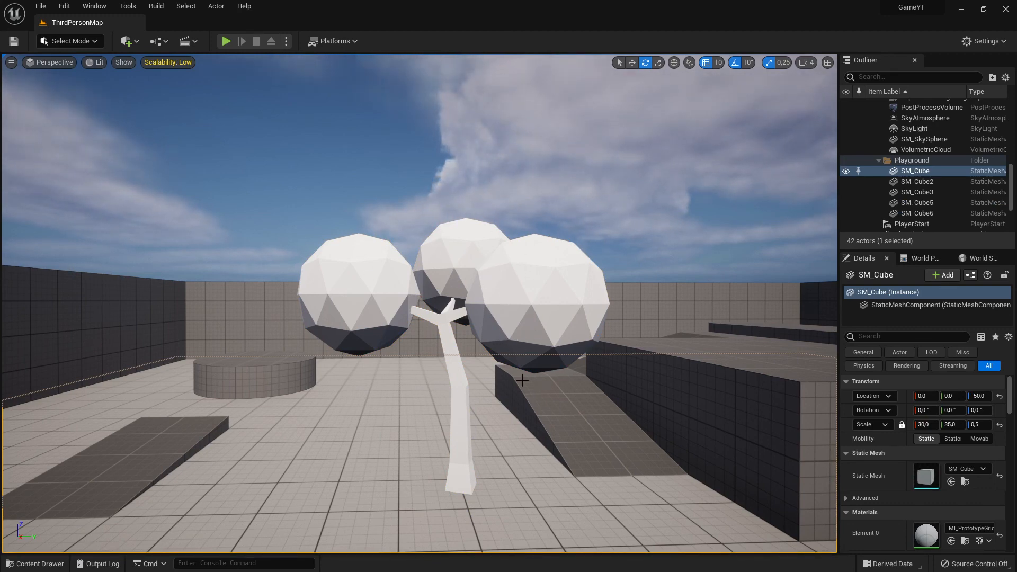
right_drag(434, 331, 318, 336)
right_drag(485, 336, 486, 336)
right_drag(582, 413, 581, 412)
right_drag(398, 414, 398, 413)
right_drag(474, 442, 473, 442)
right_drag(365, 336, 365, 335)
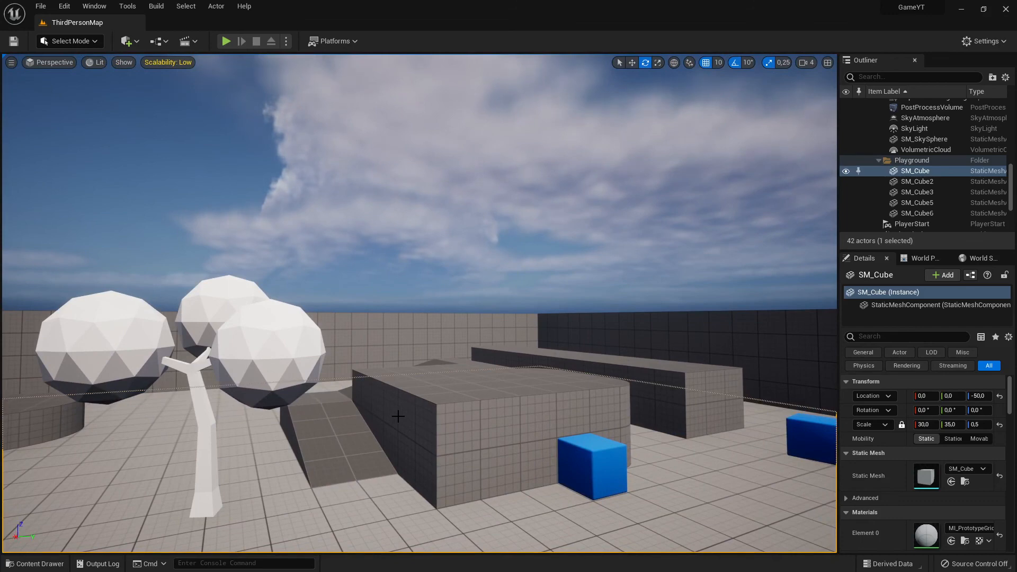
right_drag(397, 417, 398, 416)
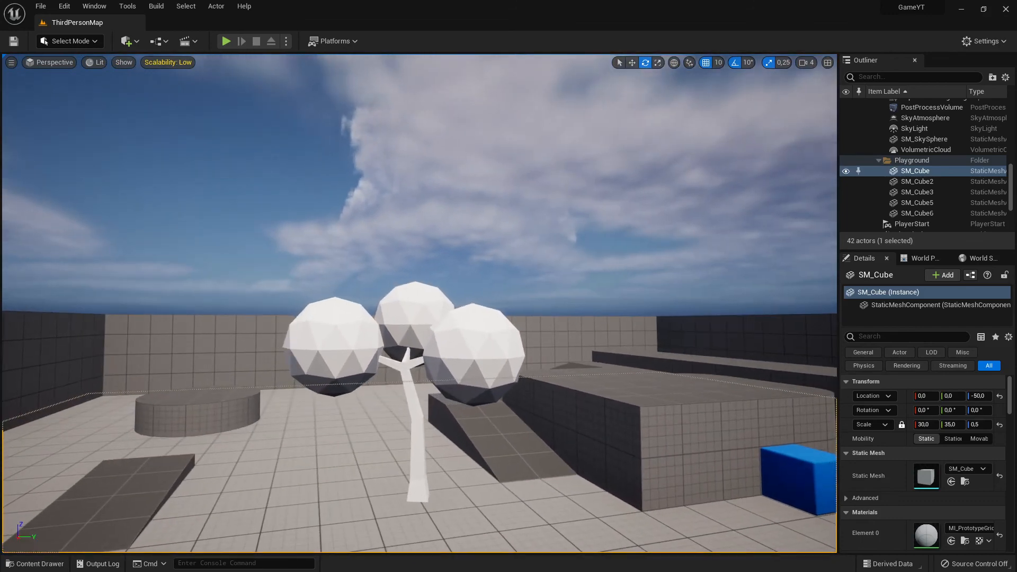